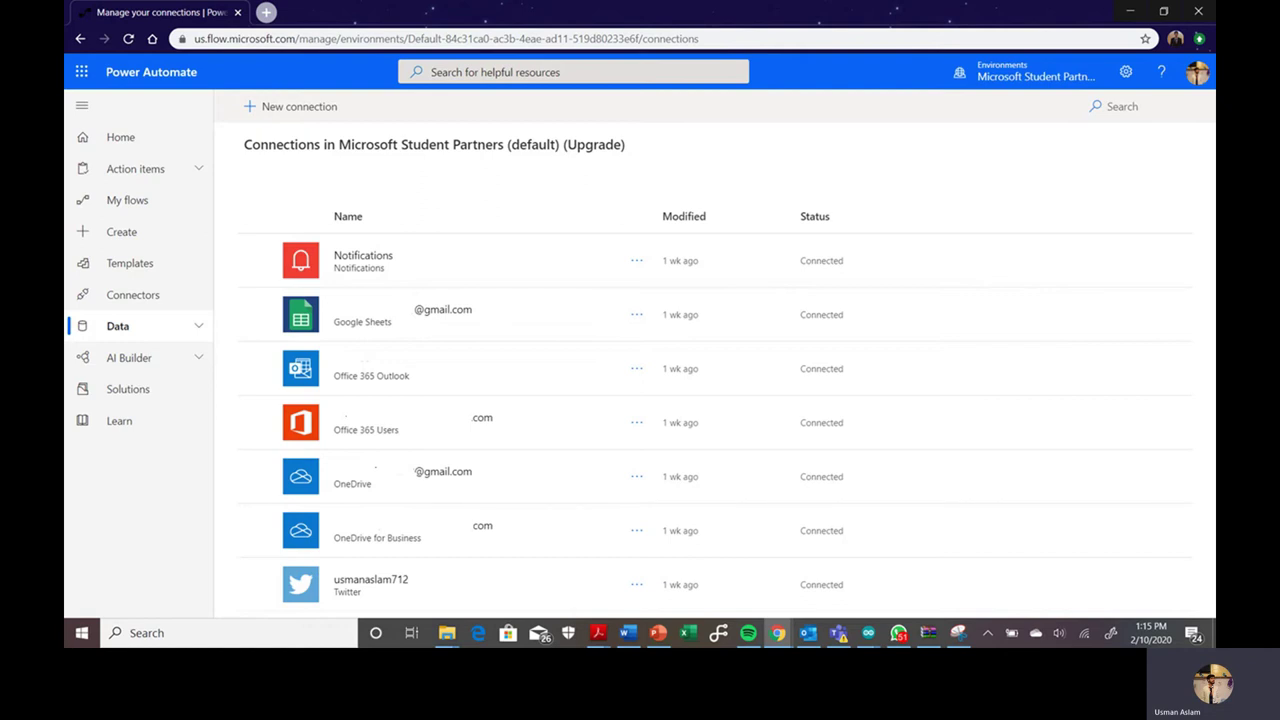
Step: Show the Connections page listing Notifications, Google Sheets, Office 365 Outlook, OneDrive and Twitter as Connected
mouse_move(160, 633)
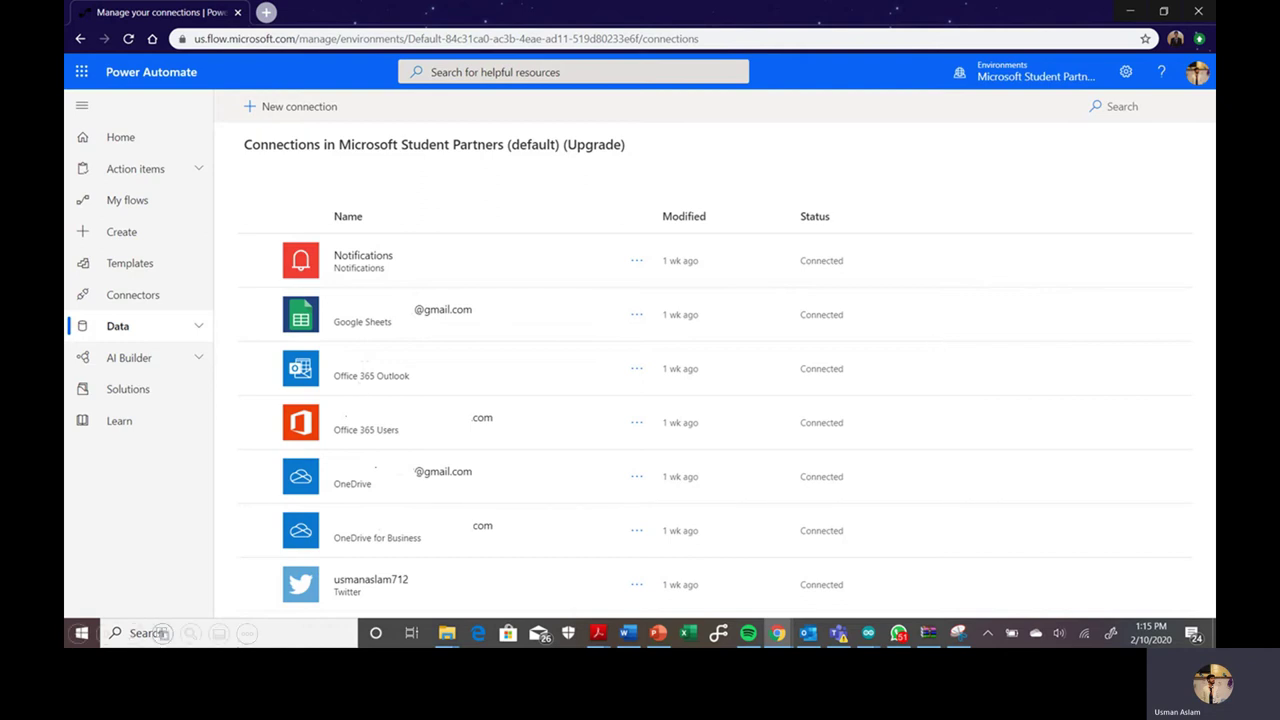
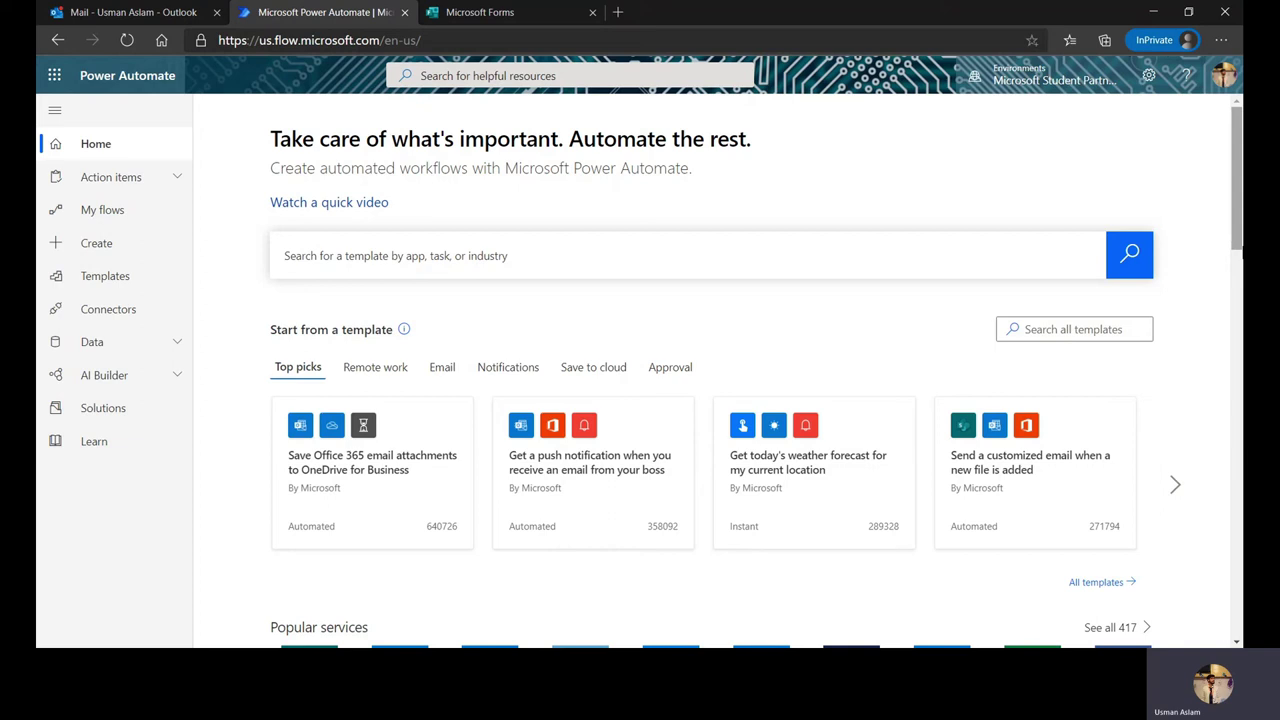
Step: Title the form 'Internship Application Form - Company ABC', correcting the typos
click(555, 13)
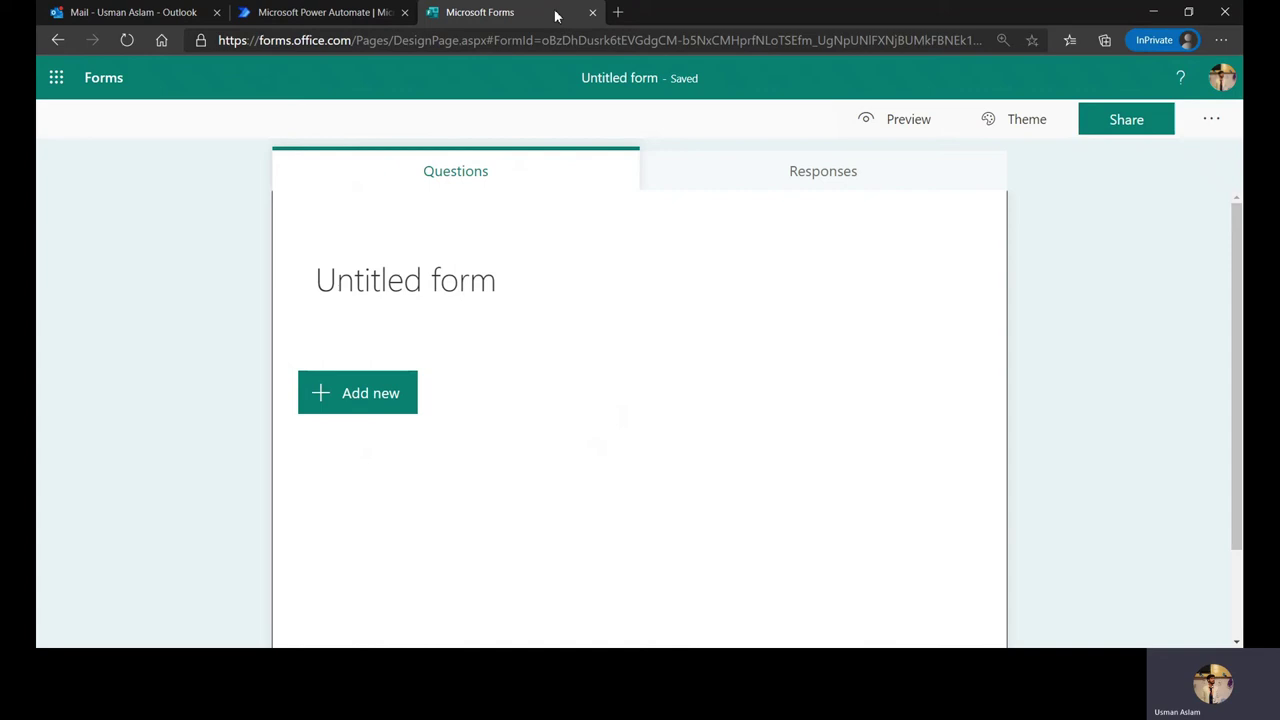
click(540, 280)
key(BackSpace)
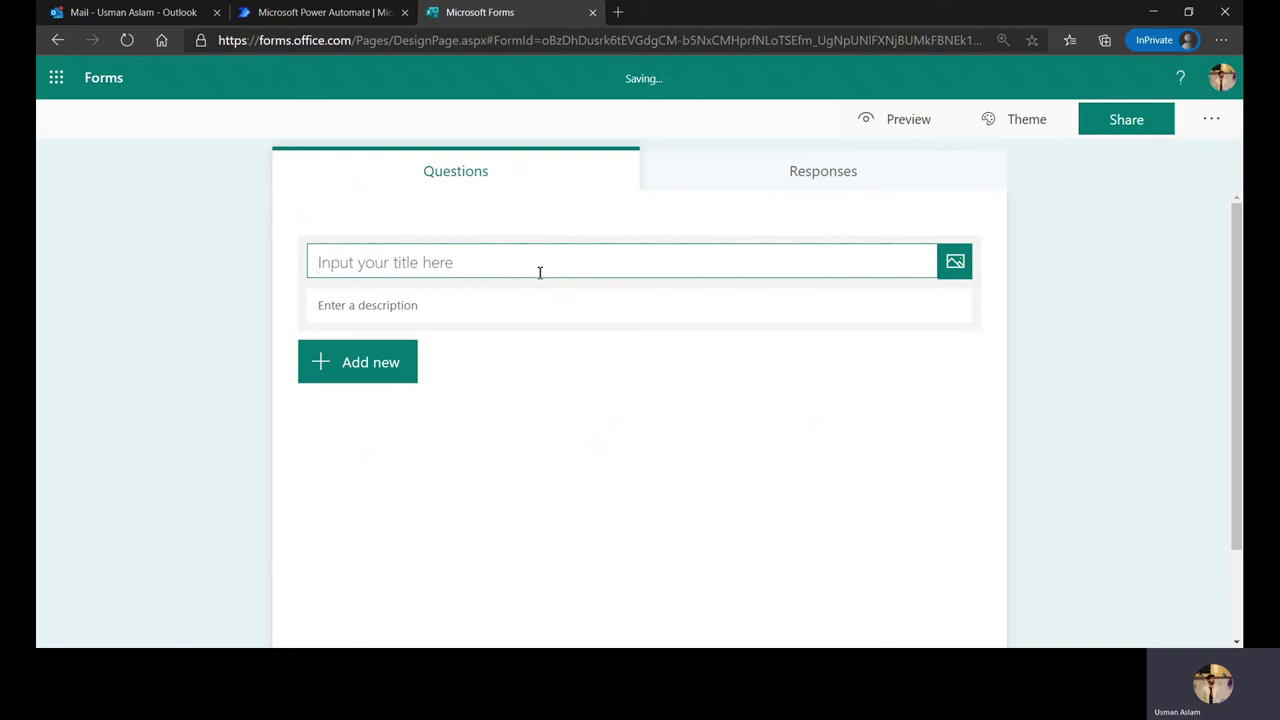
text(In)
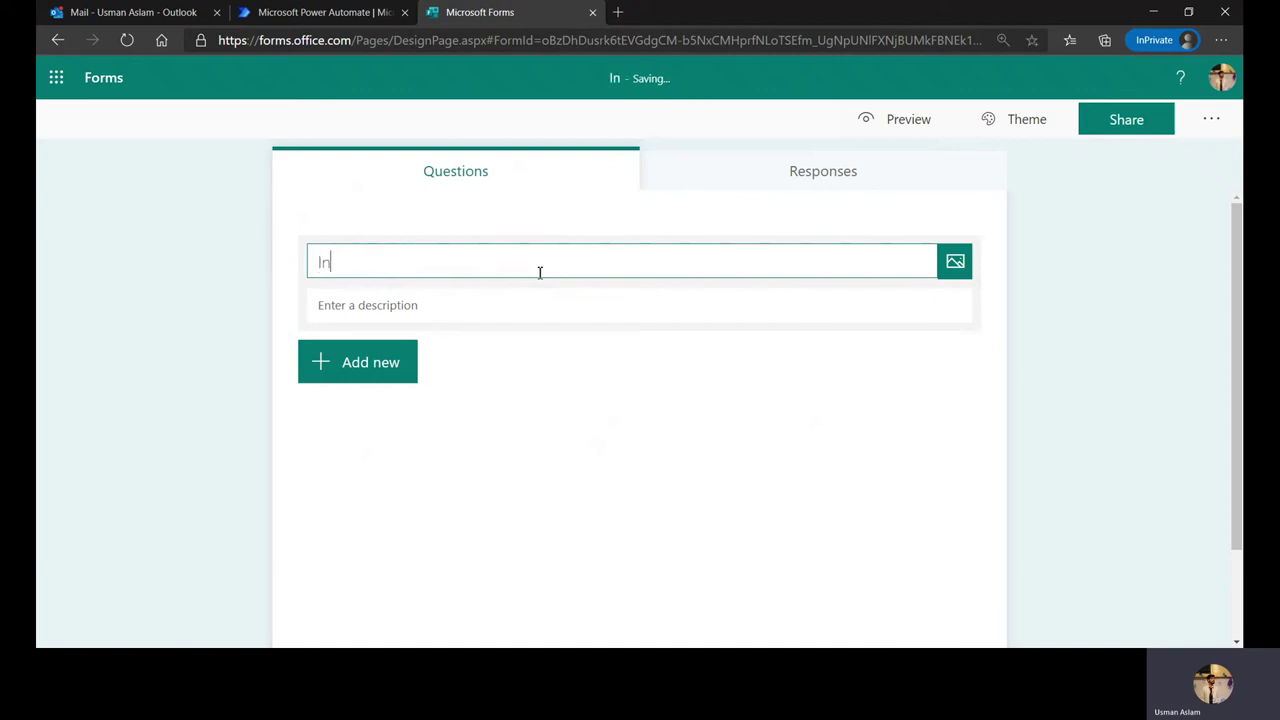
text(ternship Ap)
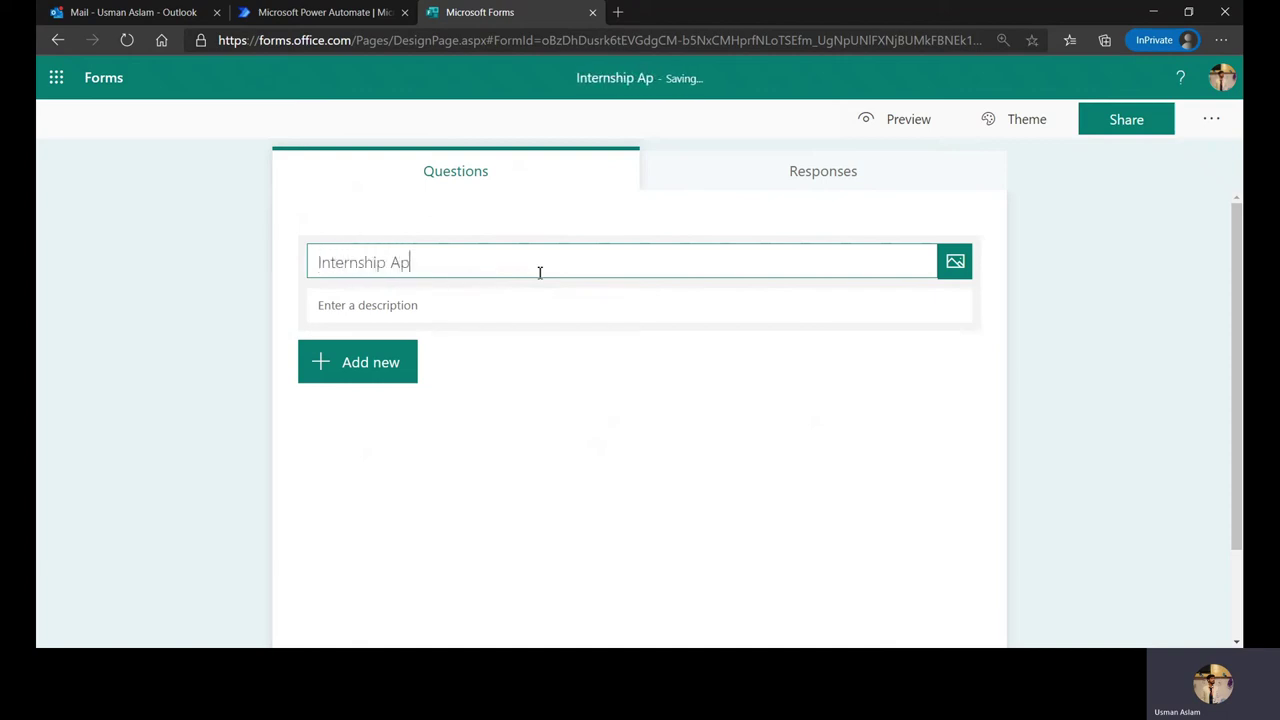
text(pilcation F)
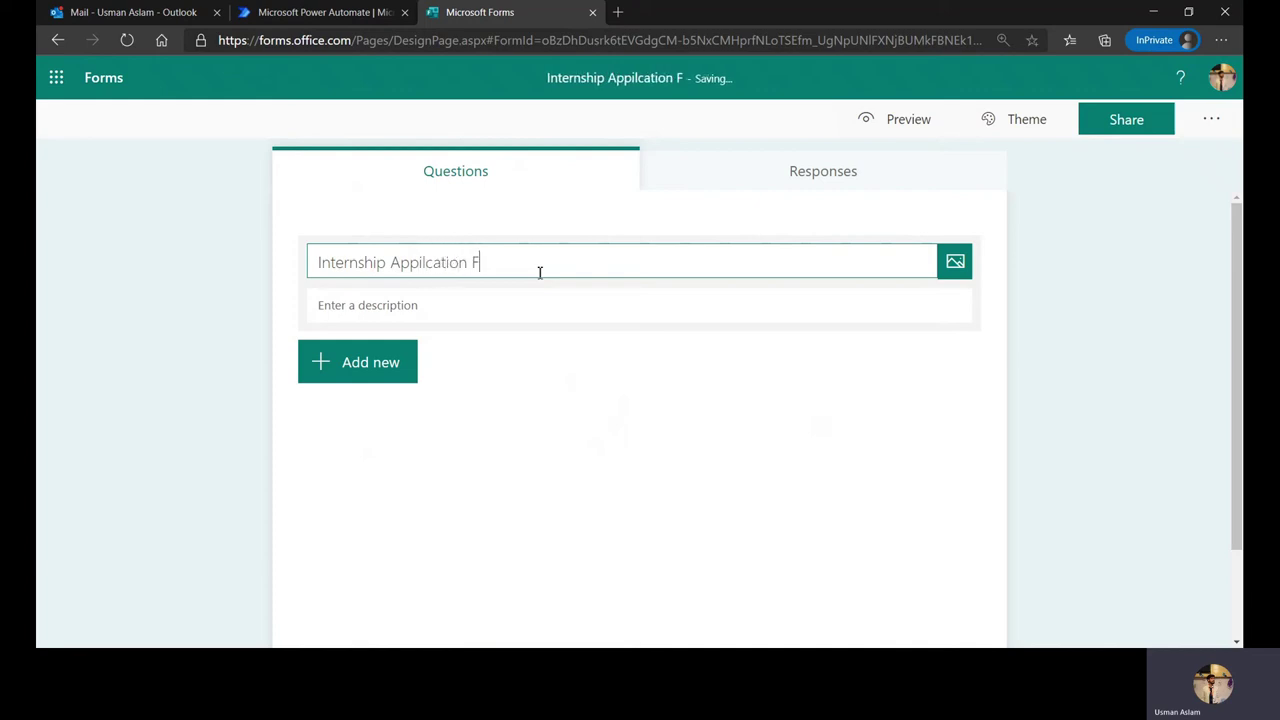
text(orm - Compaby)
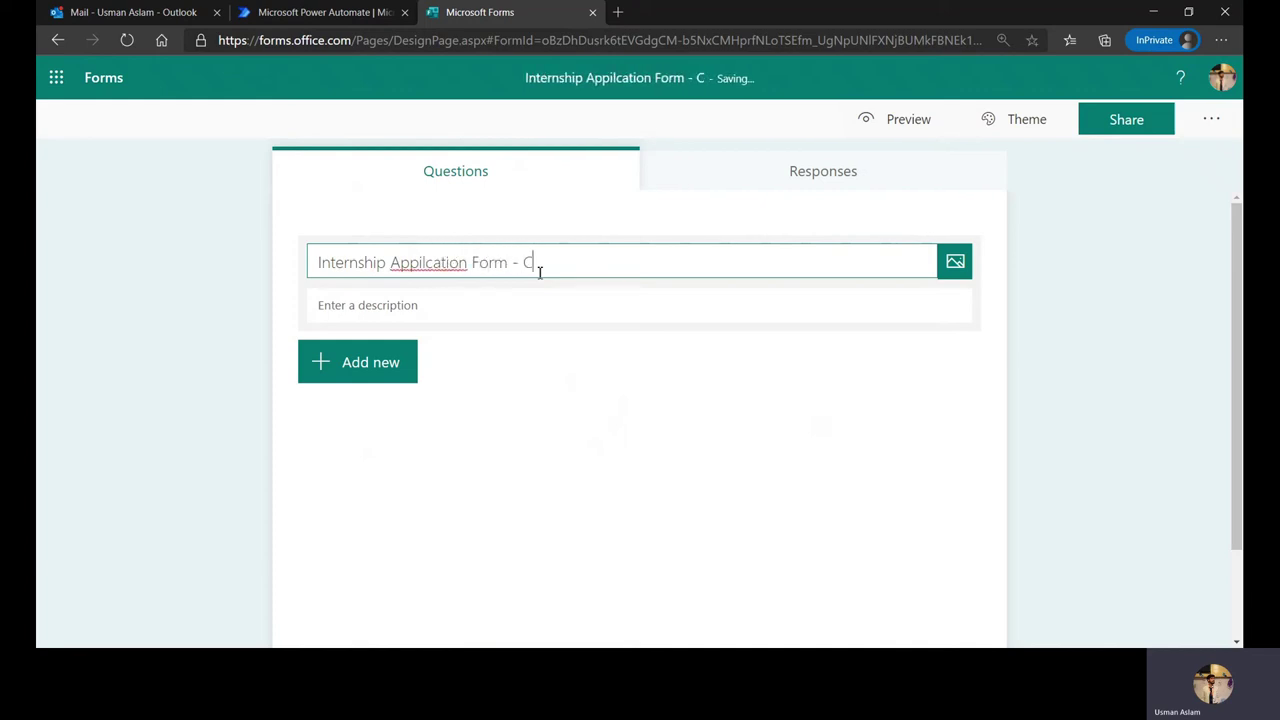
key(BackSpace)
key(BackSpace)
key(BackSpace)
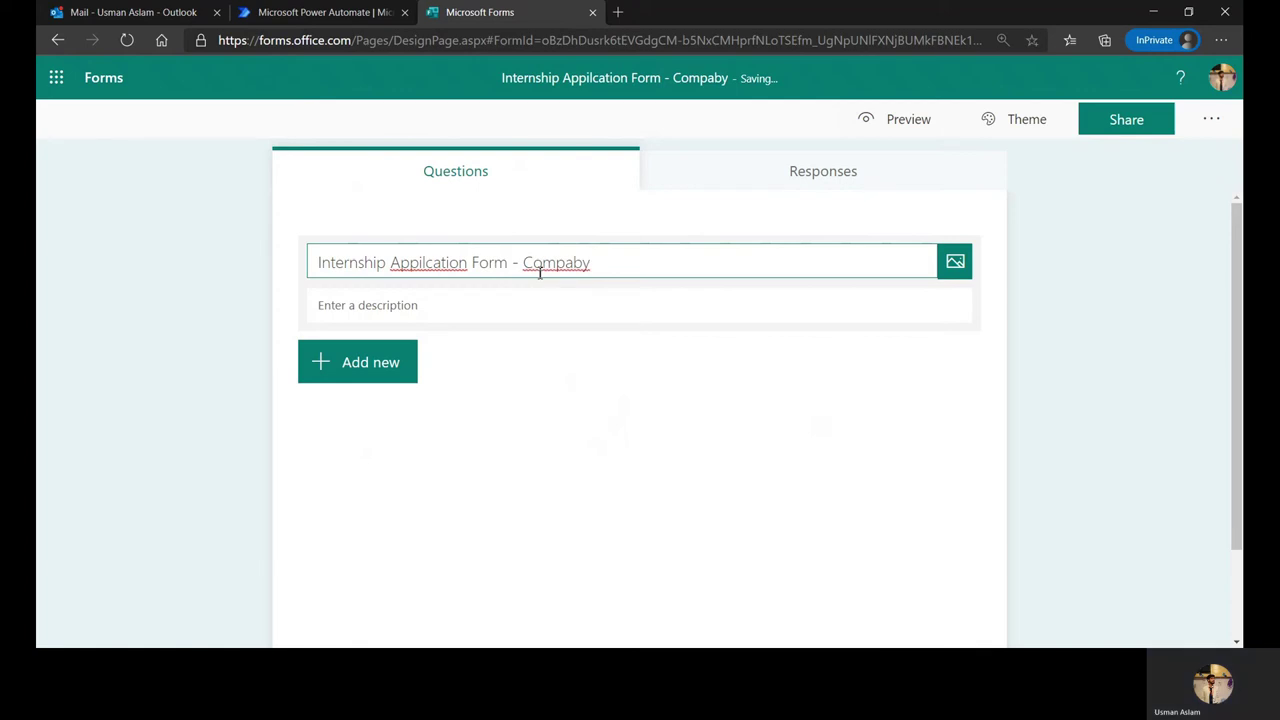
text(ny ABC)
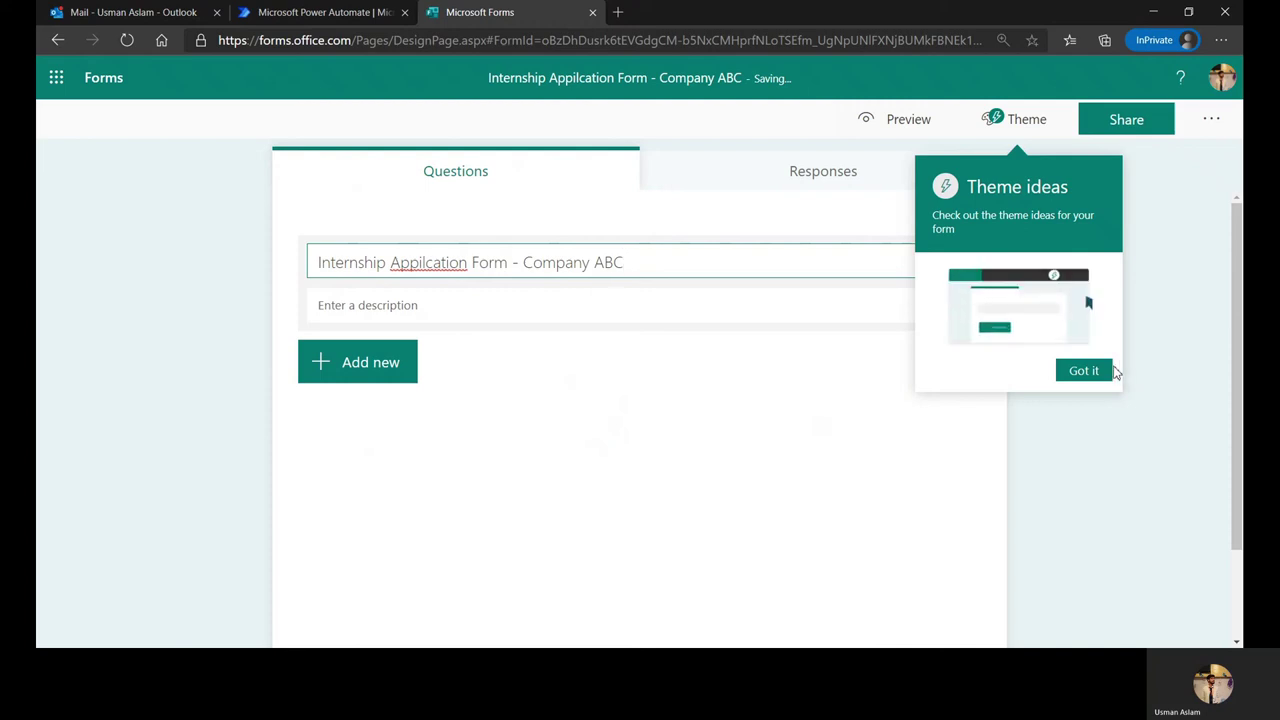
click(1082, 374)
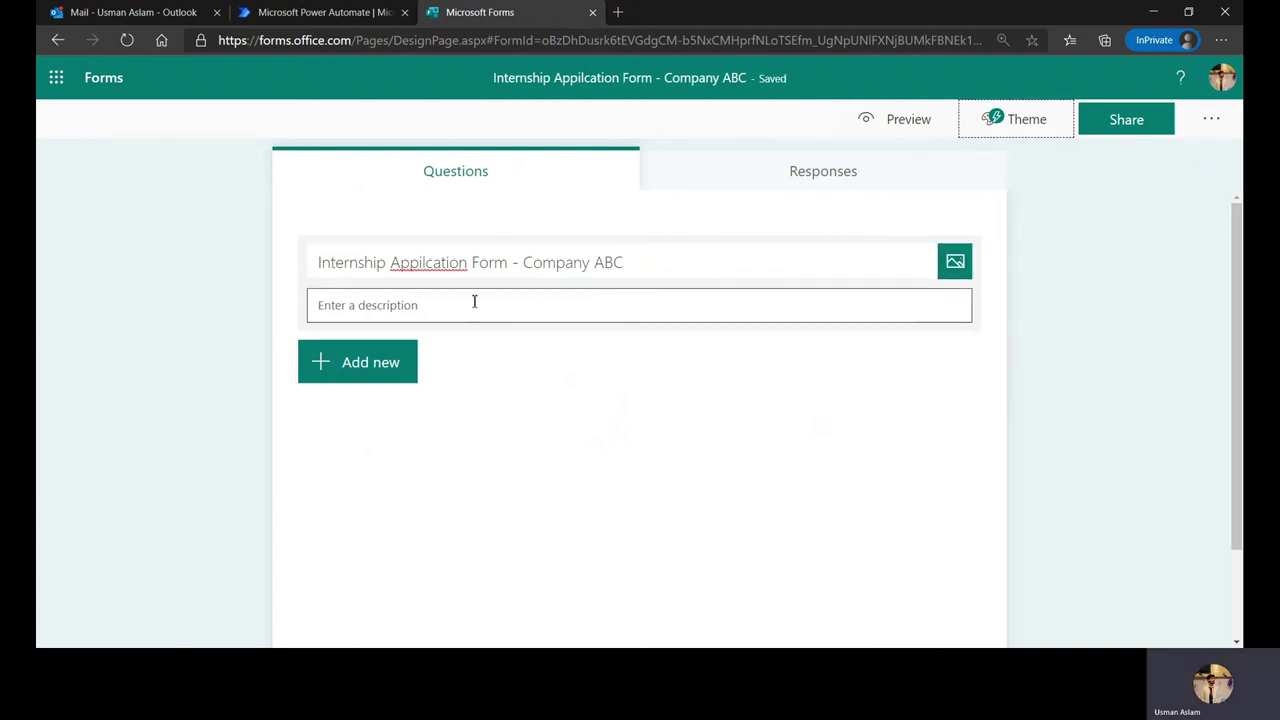
click(424, 264)
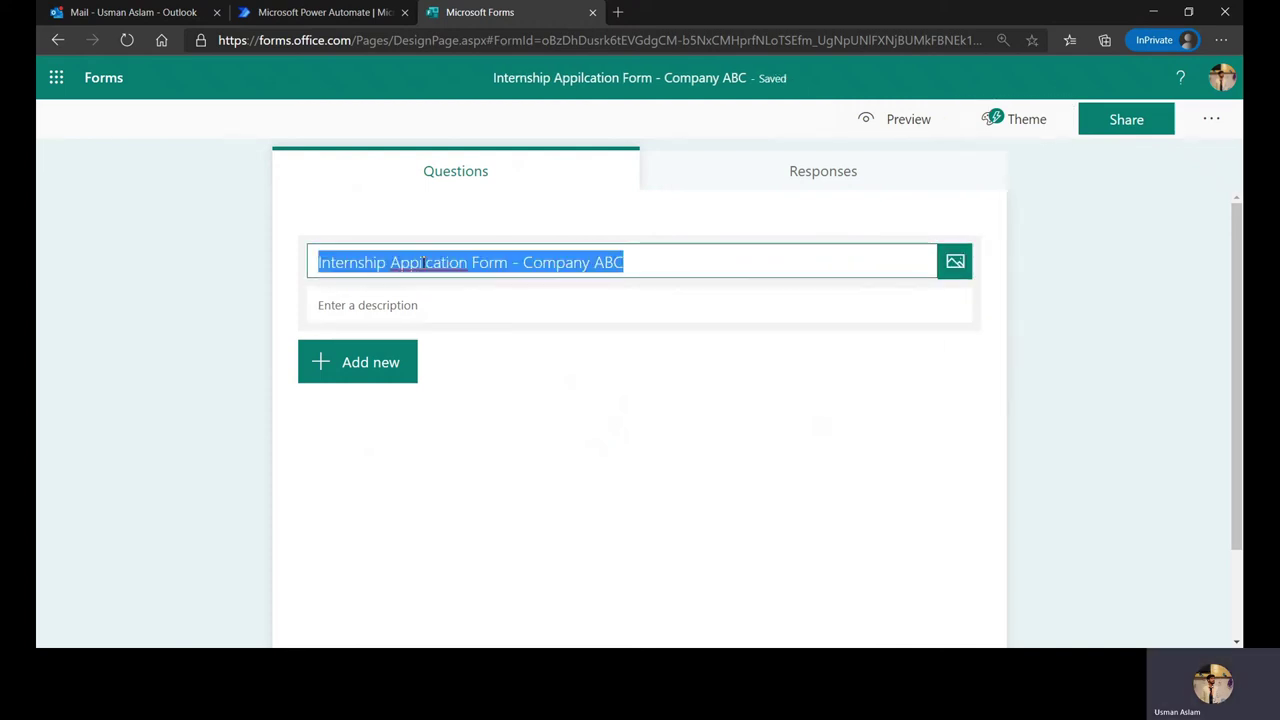
key(Left)
key(Right)
key(Right)
click(424, 262)
key(BackSpace)
key(Left)
text(l)
Step: Add the description 'Welcome to our internship form! Please place in the details properly. Best of luck!'
click(410, 308)
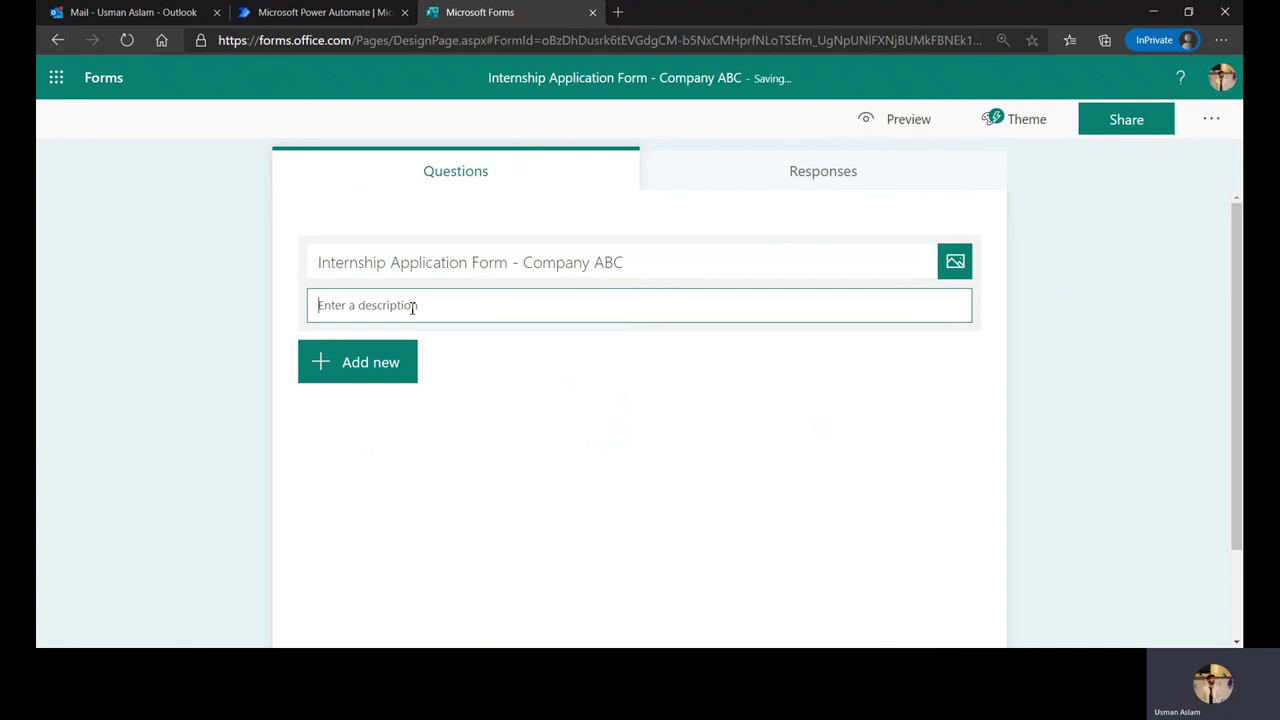
text(Welcome to H)
key(BackSpace)
text(our internship)
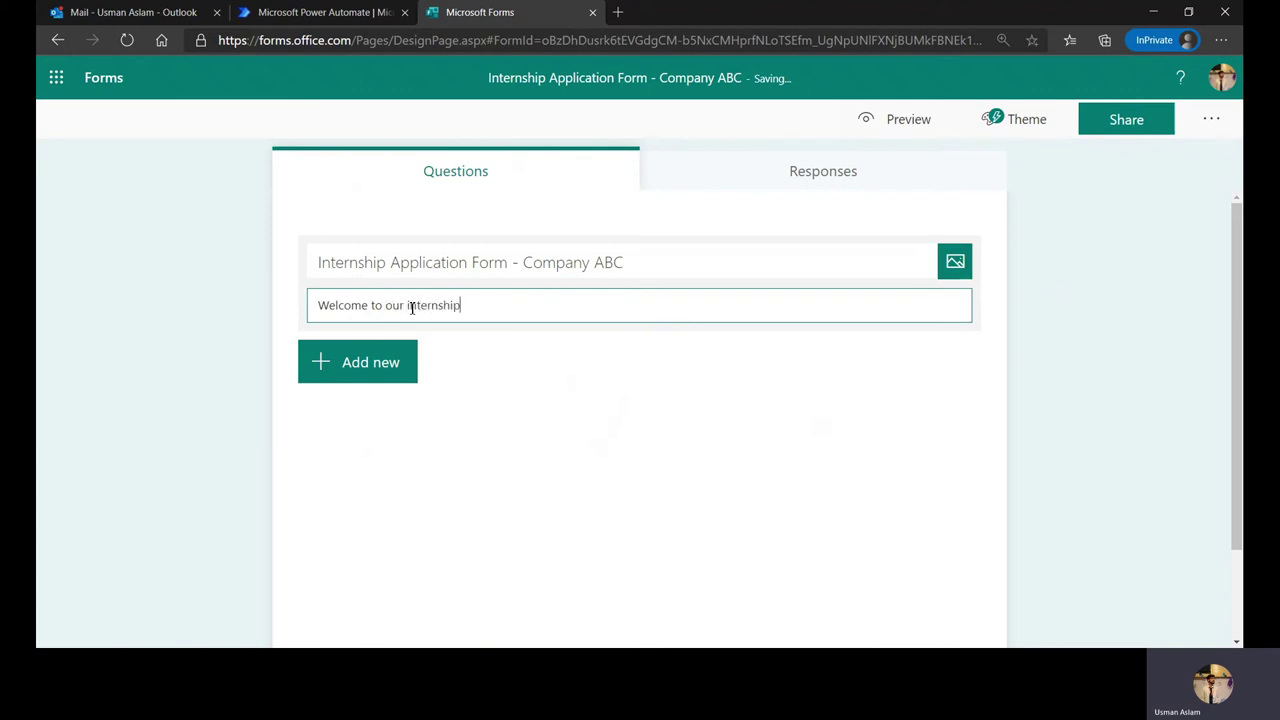
text( form! Please place in the de)
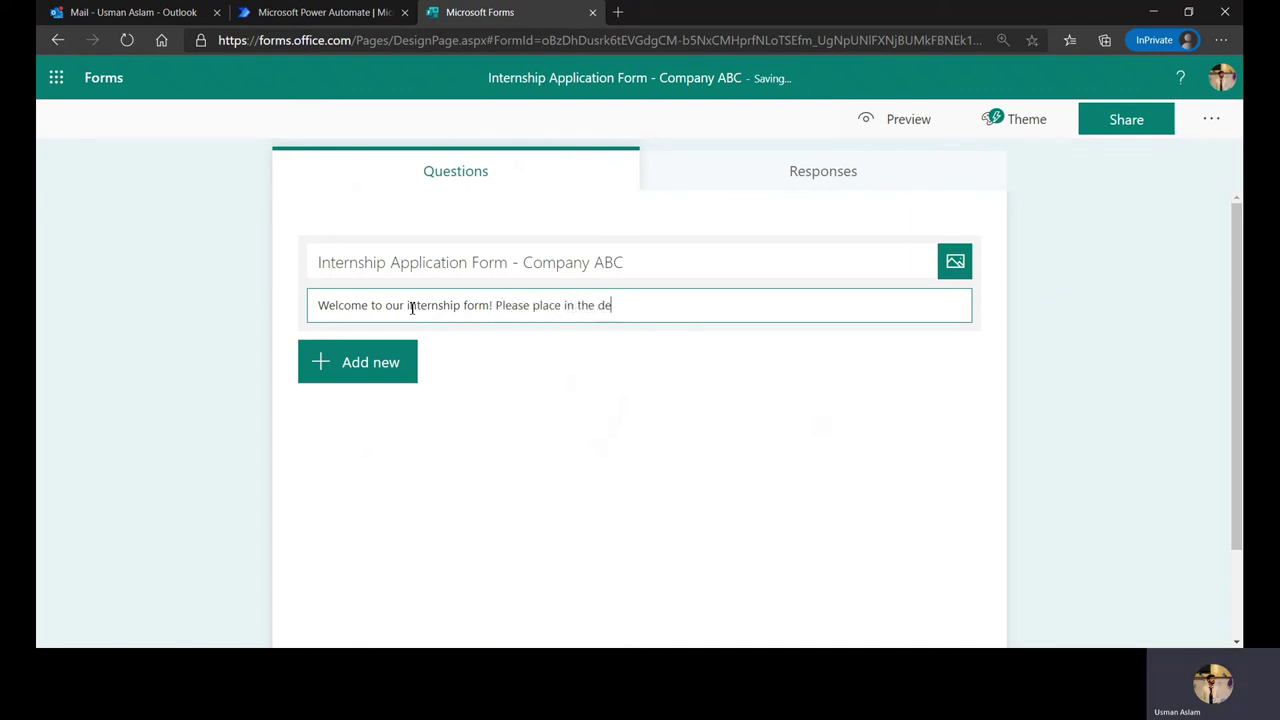
text(tails)
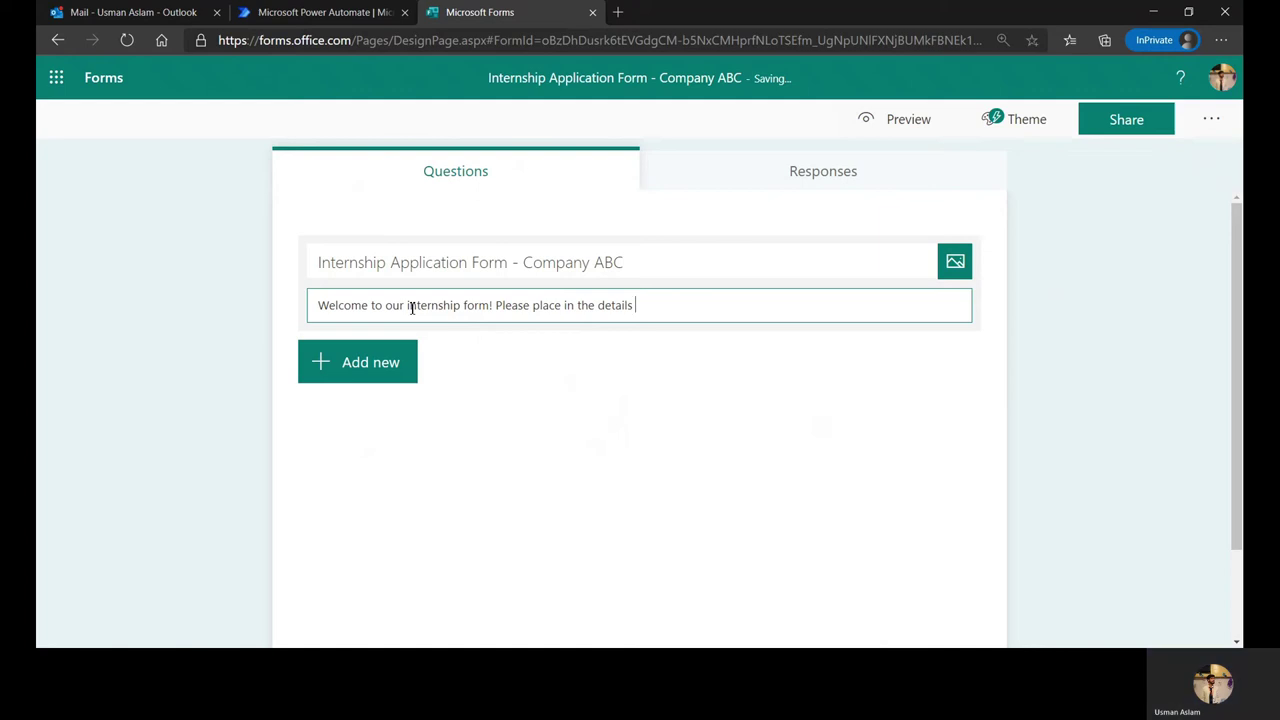
text( properly. B)
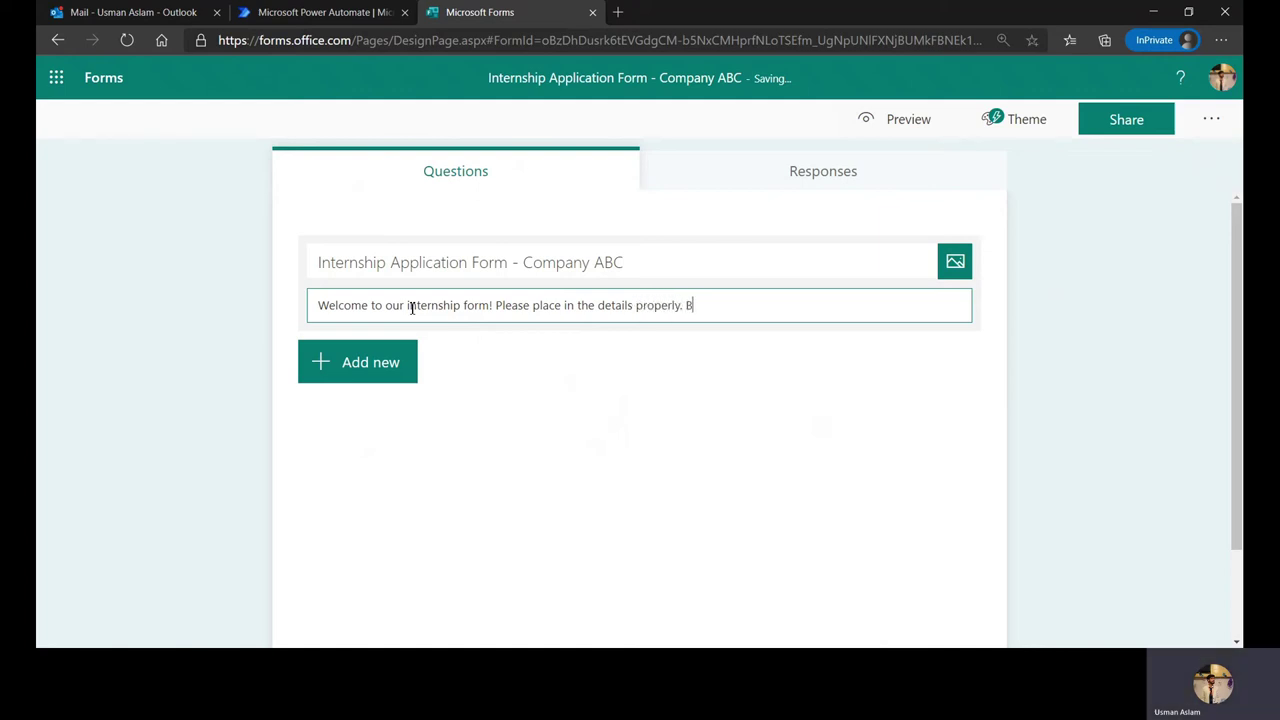
text(est of luck!)
click(317, 452)
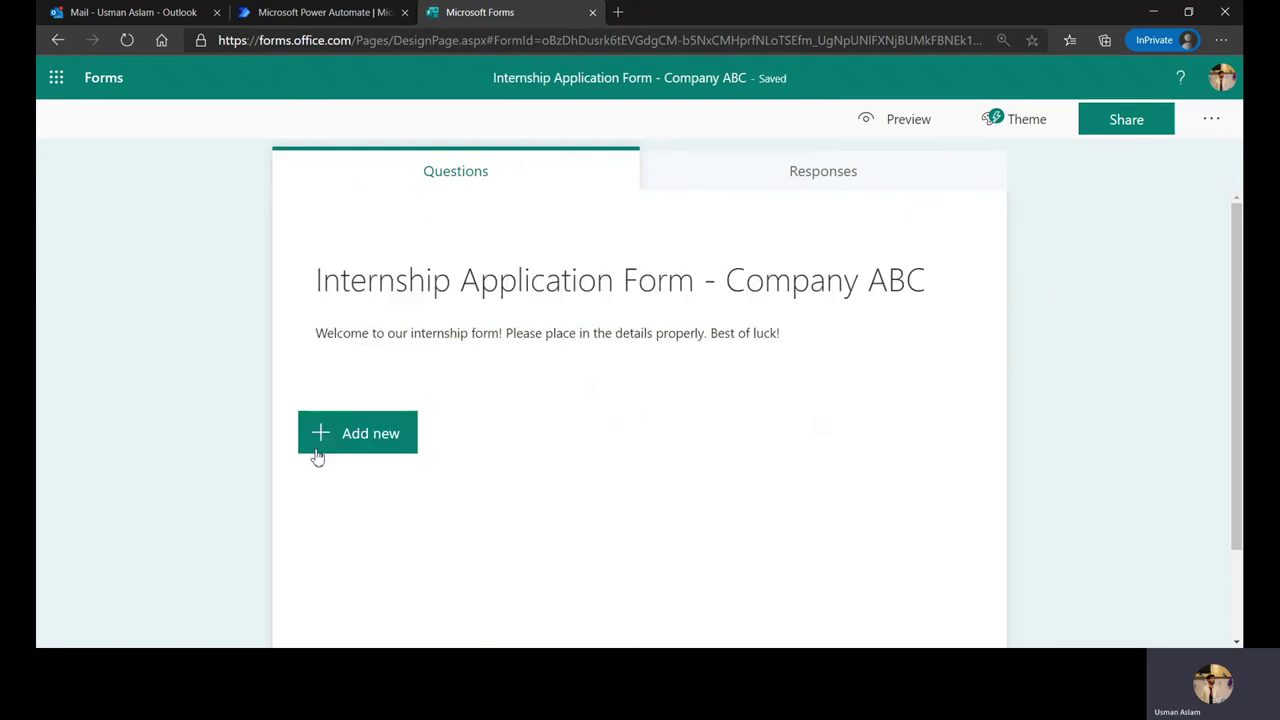
Step: Add a required text question titled 'Name'
click(323, 442)
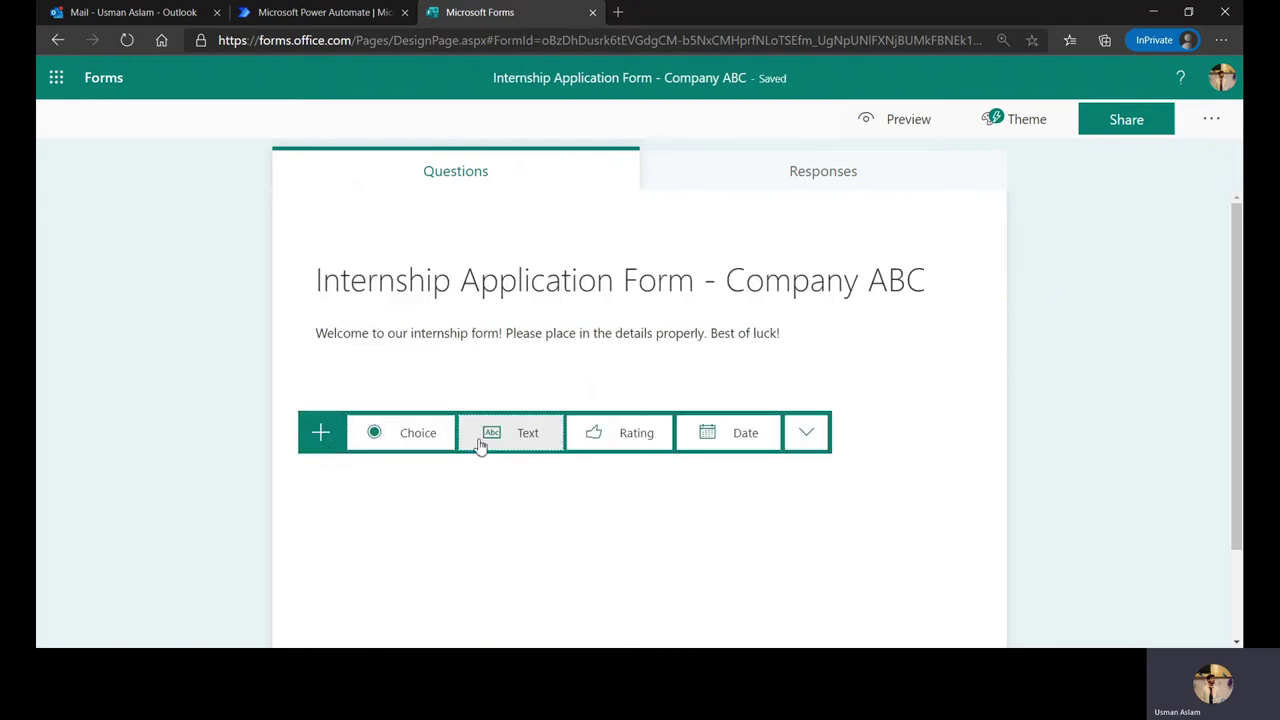
click(480, 440)
key(BackSpace)
text(Name)
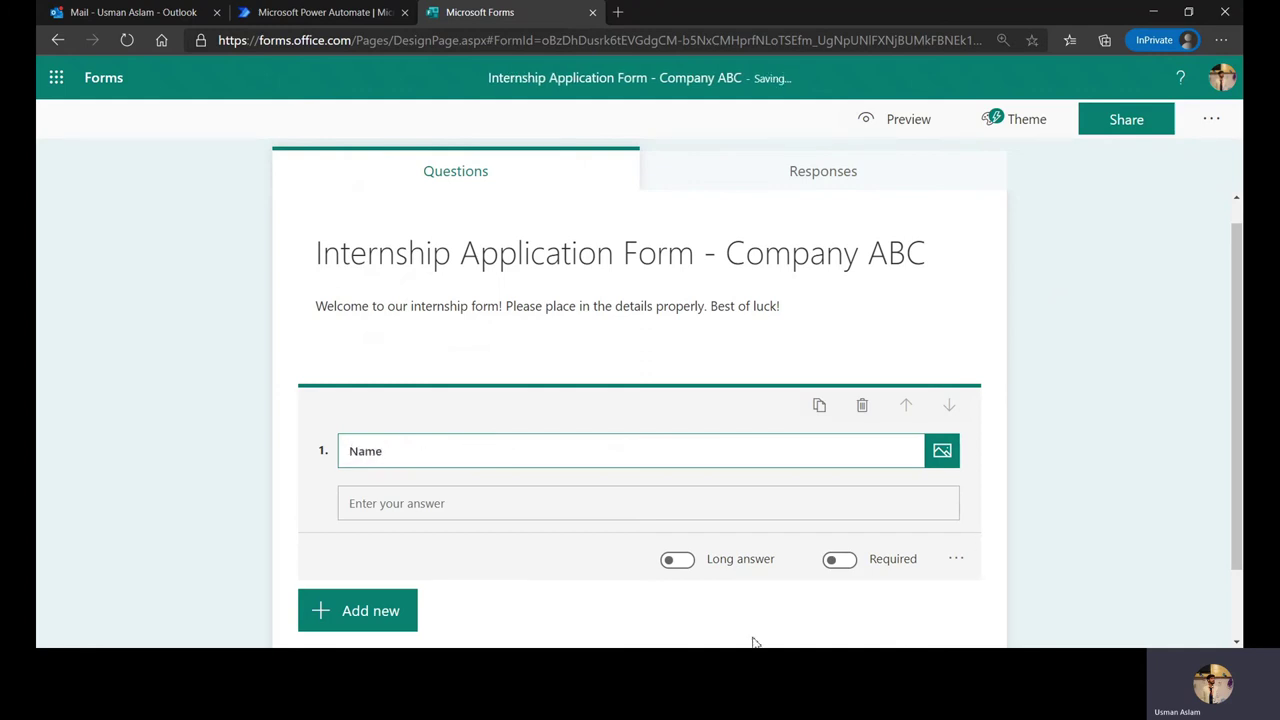
click(845, 561)
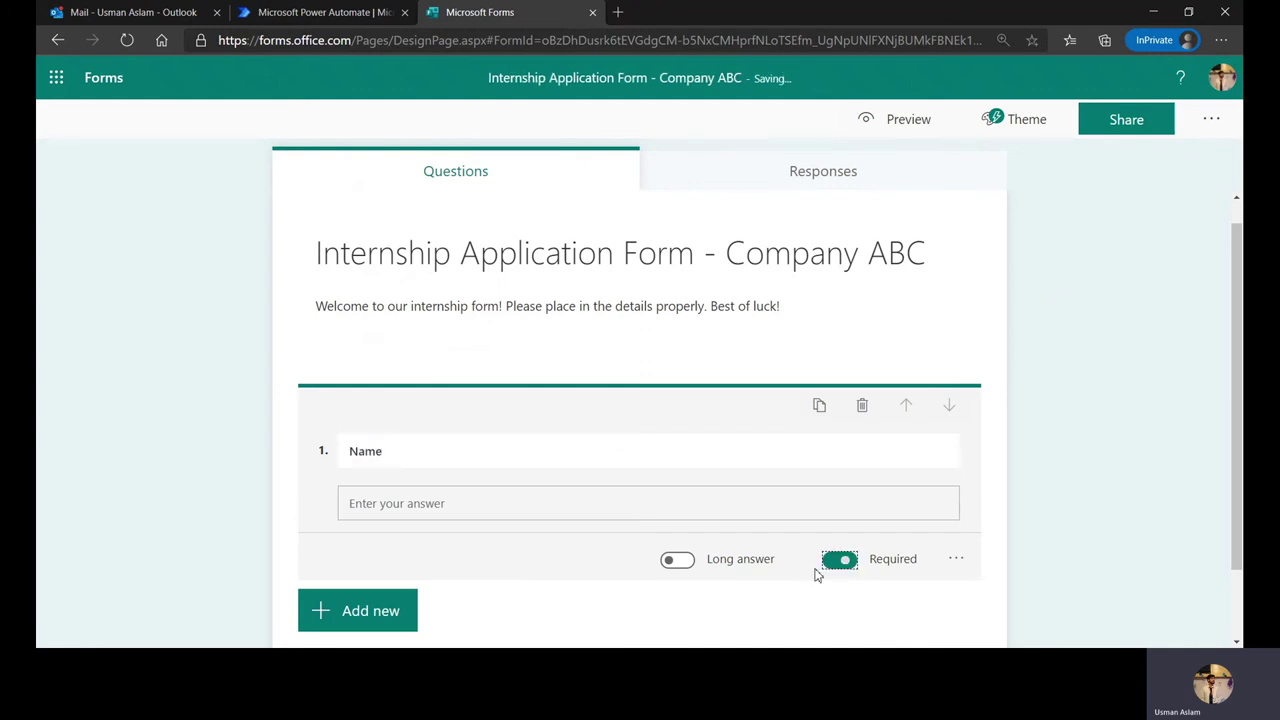
Step: Add the suggested Email address question and make it required
click(400, 607)
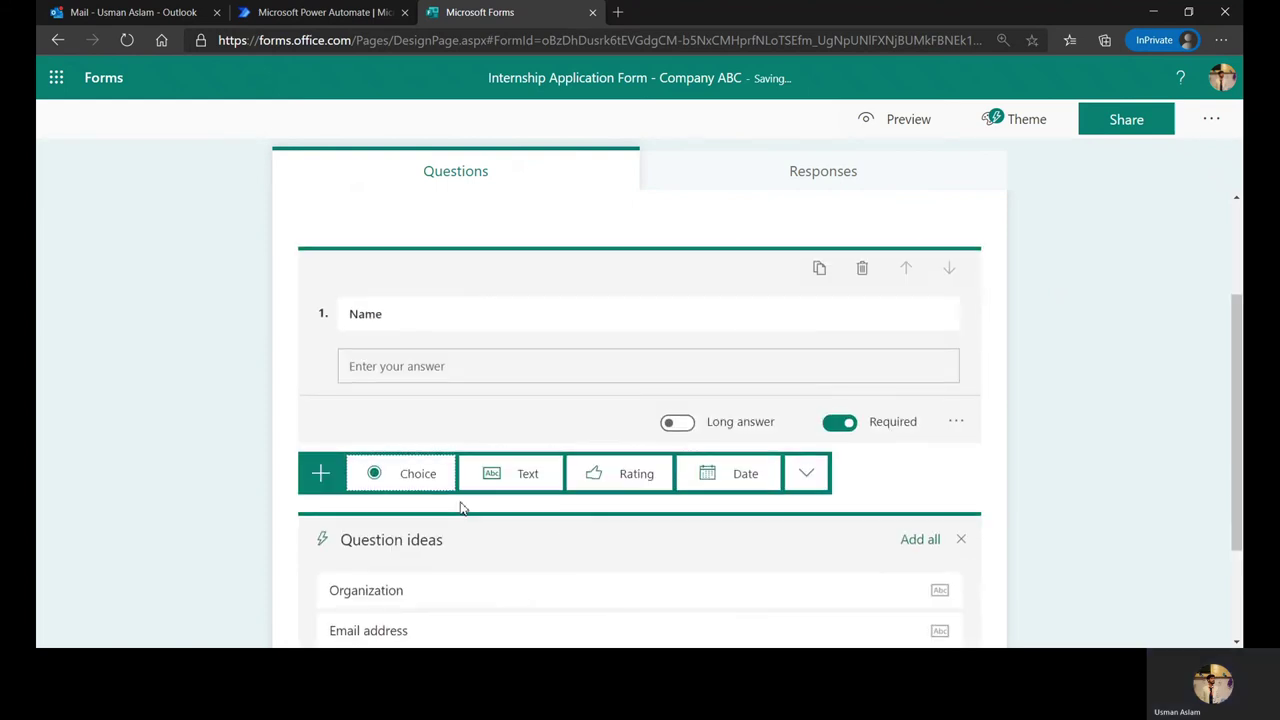
scroll(460, 508, down, 2)
click(381, 493)
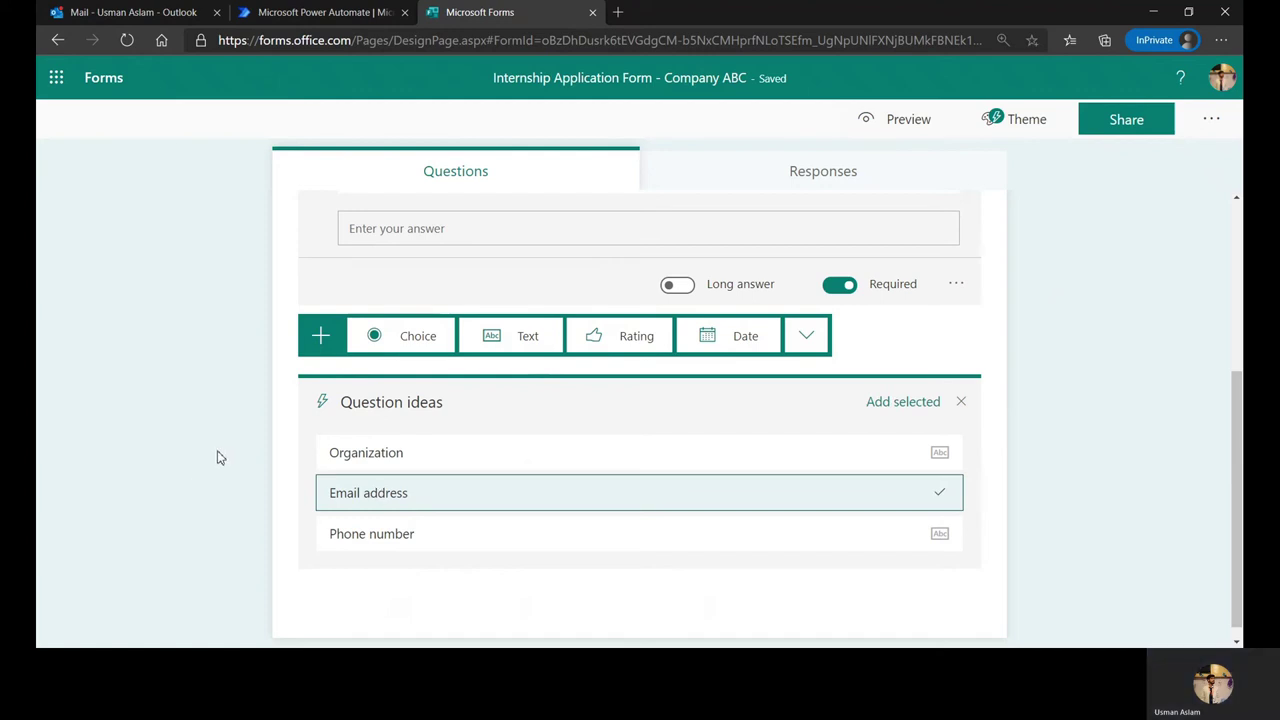
click(925, 402)
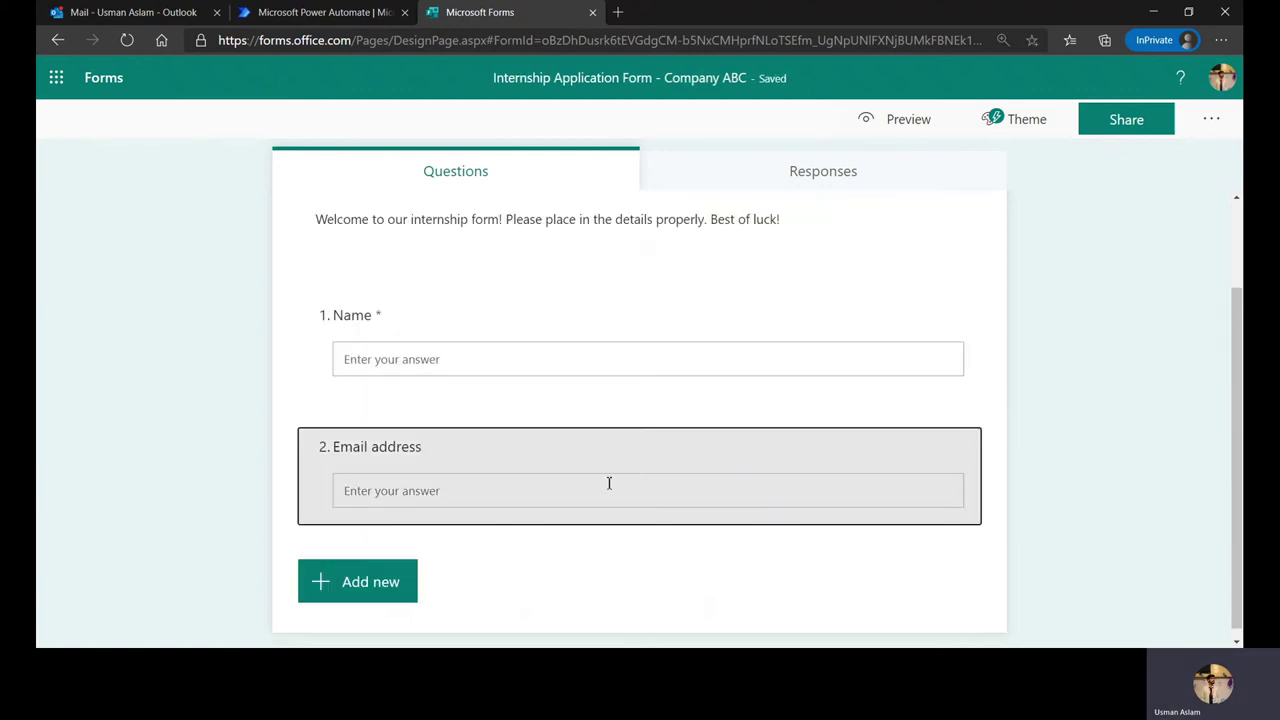
click(614, 451)
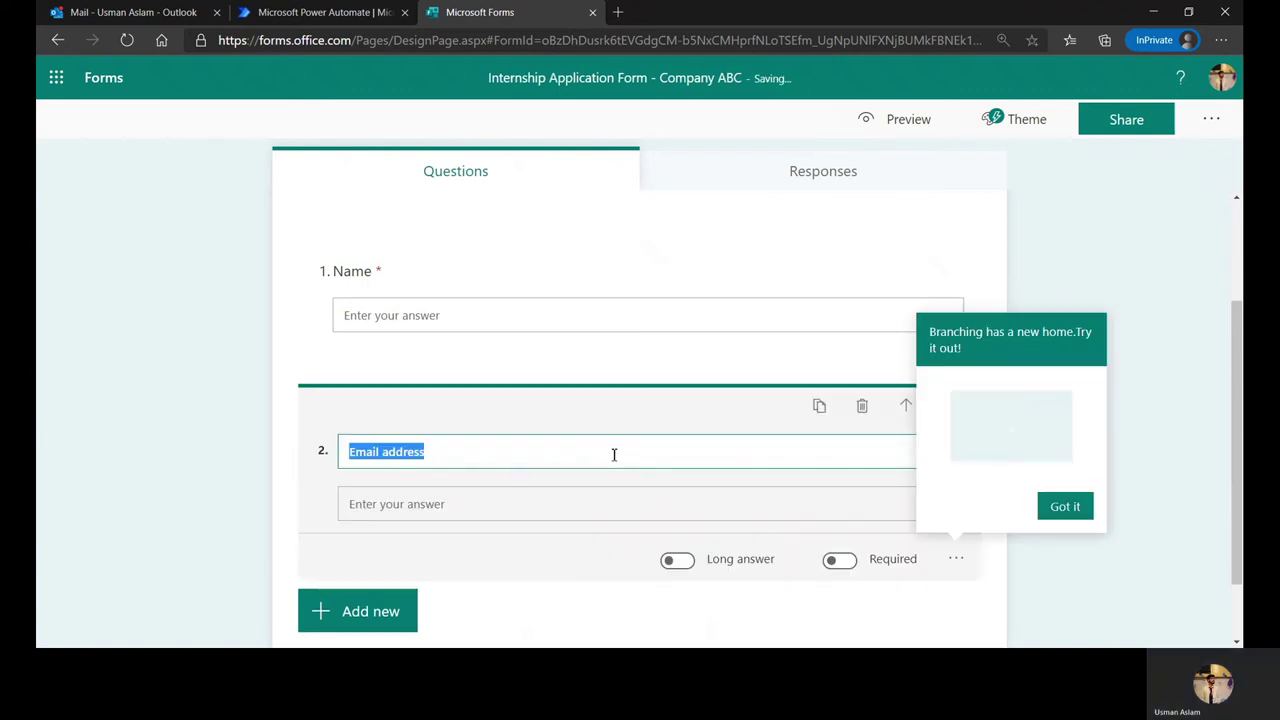
click(840, 560)
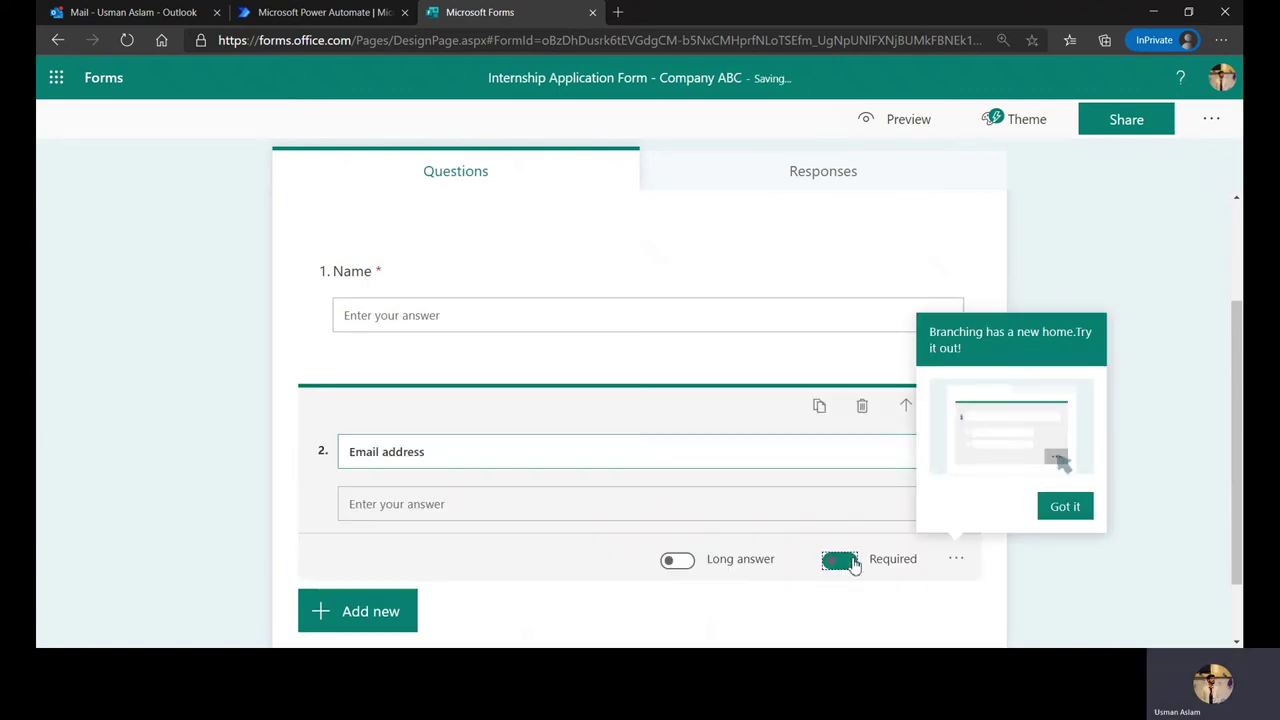
click(1066, 507)
scroll(400, 520, down, 1)
Step: Add a 'Phone number' text question, followed by a blank fourth text question
click(385, 528)
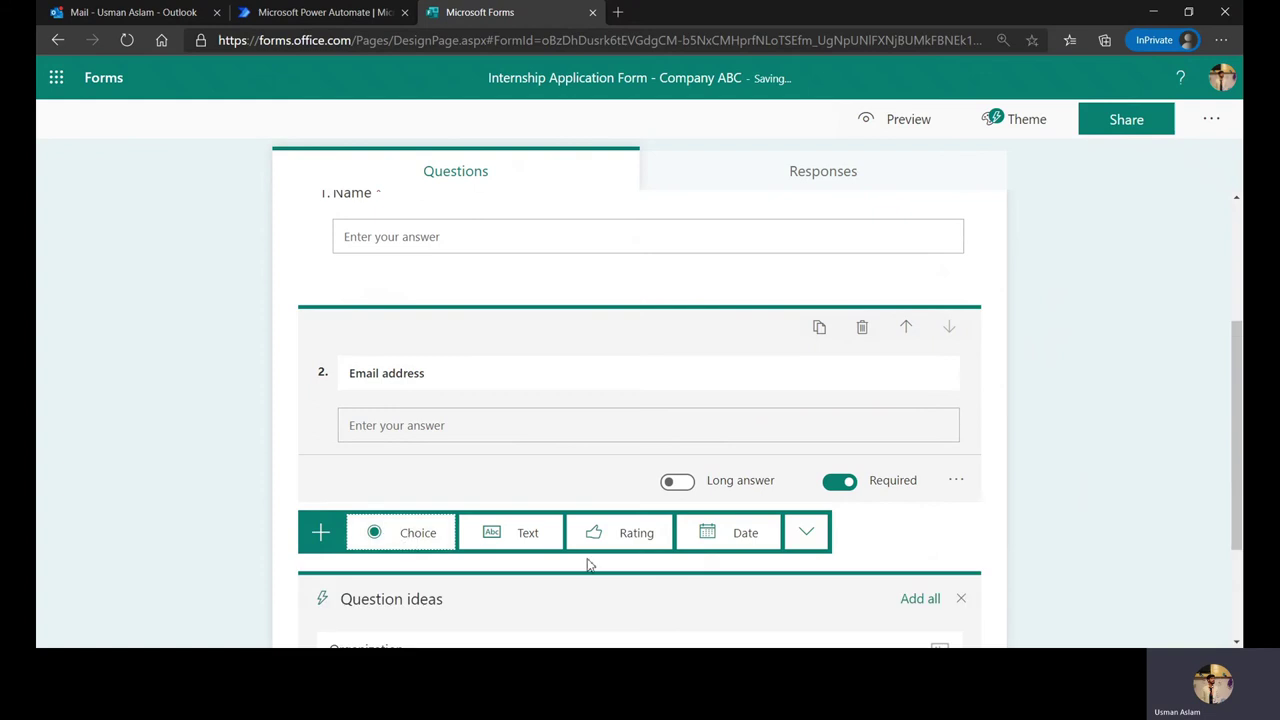
click(527, 533)
text(Ph)
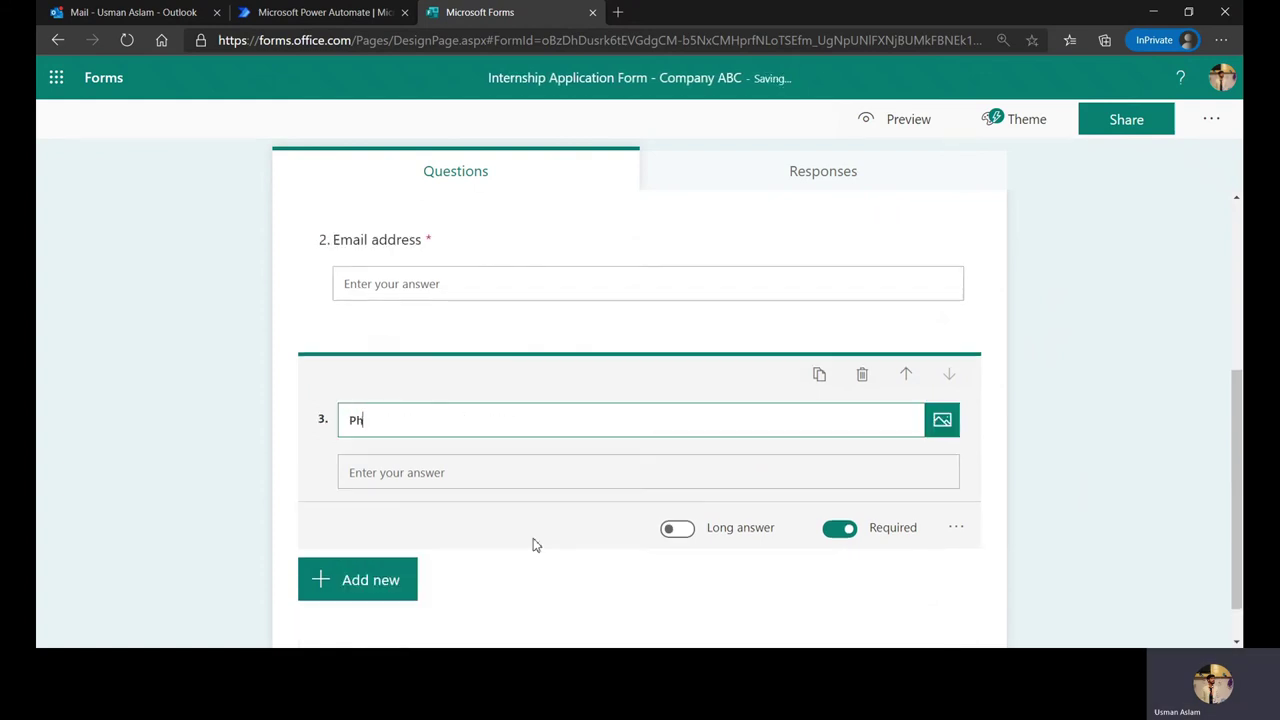
text(one number)
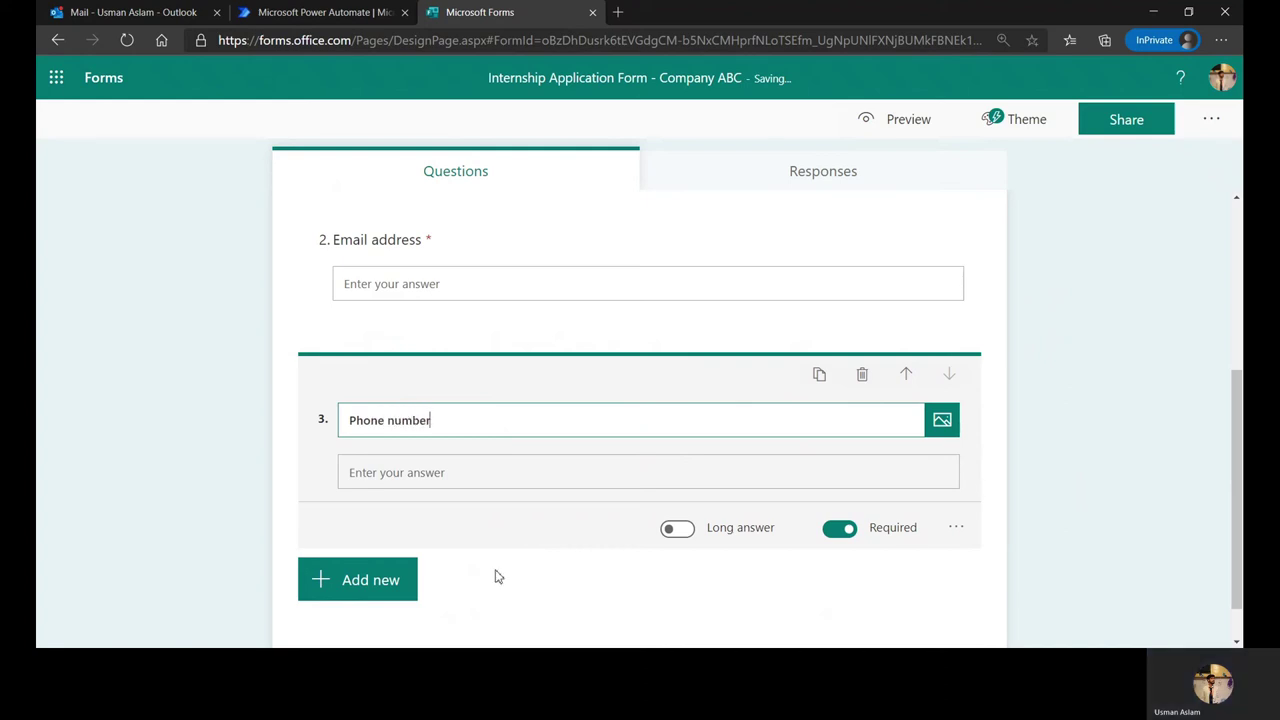
click(409, 580)
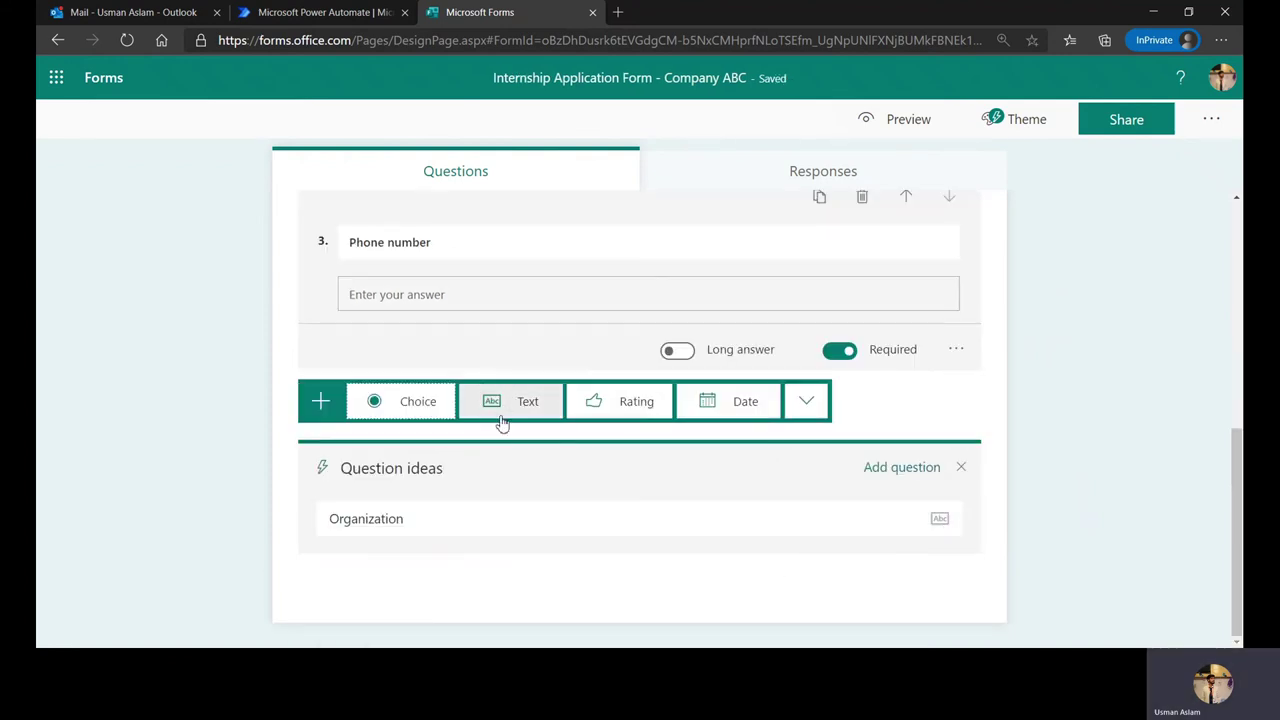
click(505, 402)
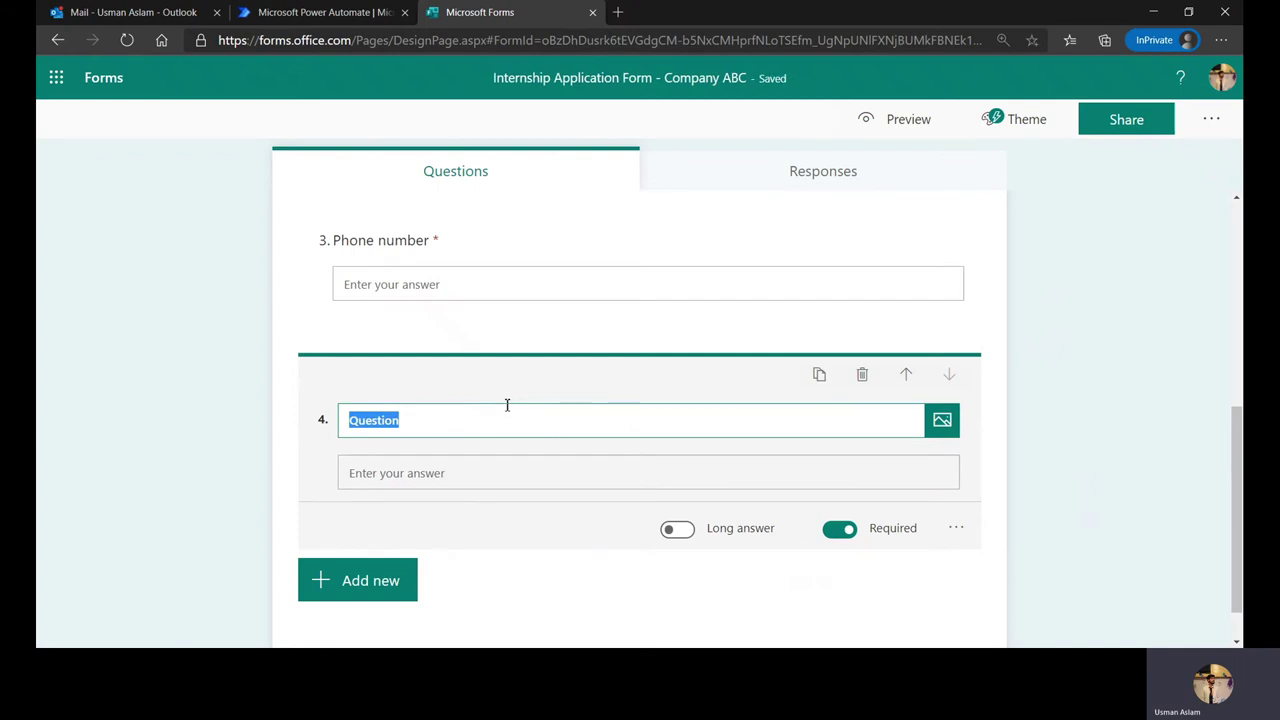
Step: Name question 4 'Institution/Organization' and show the question-type bar for the next question
key(BackSpace)
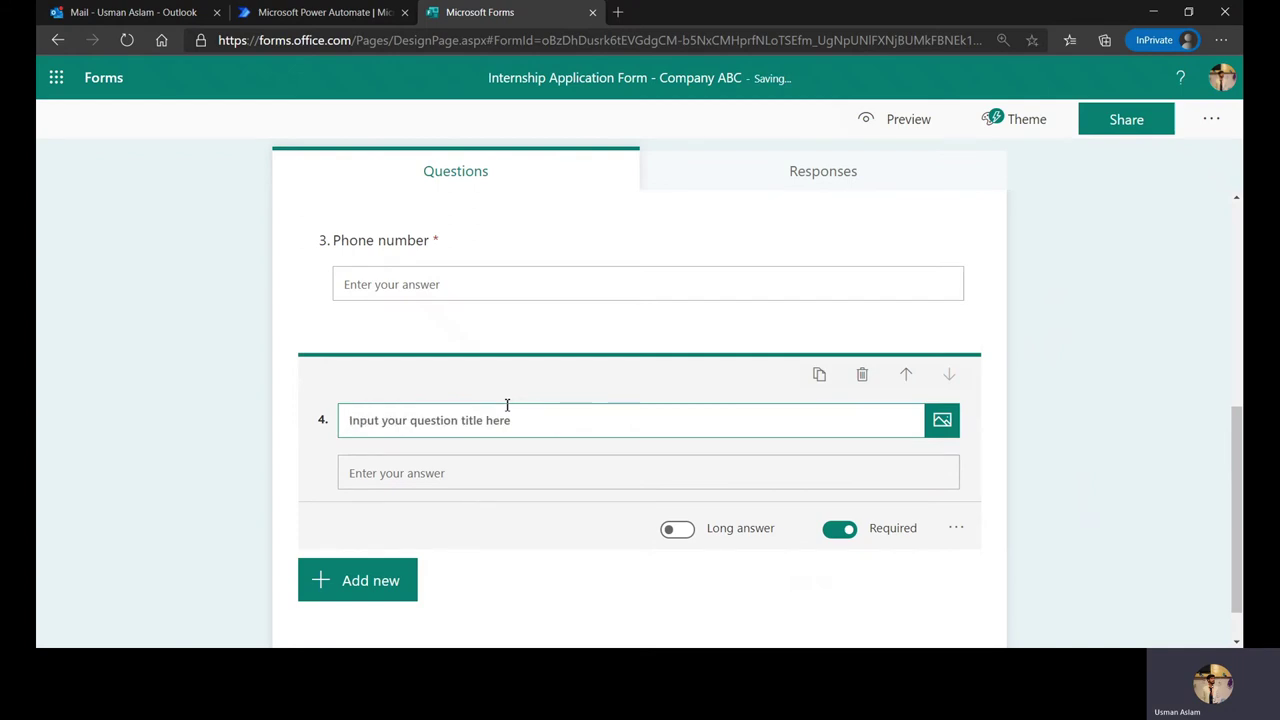
text(Instit)
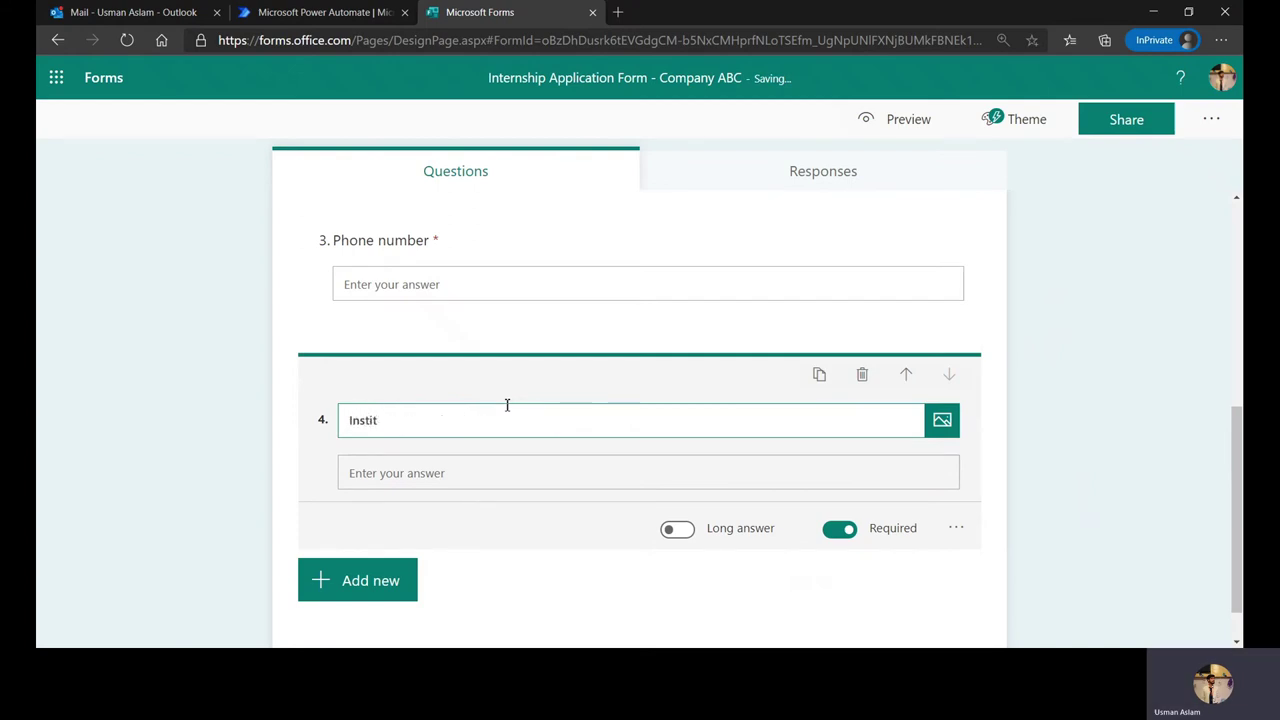
text(ution)
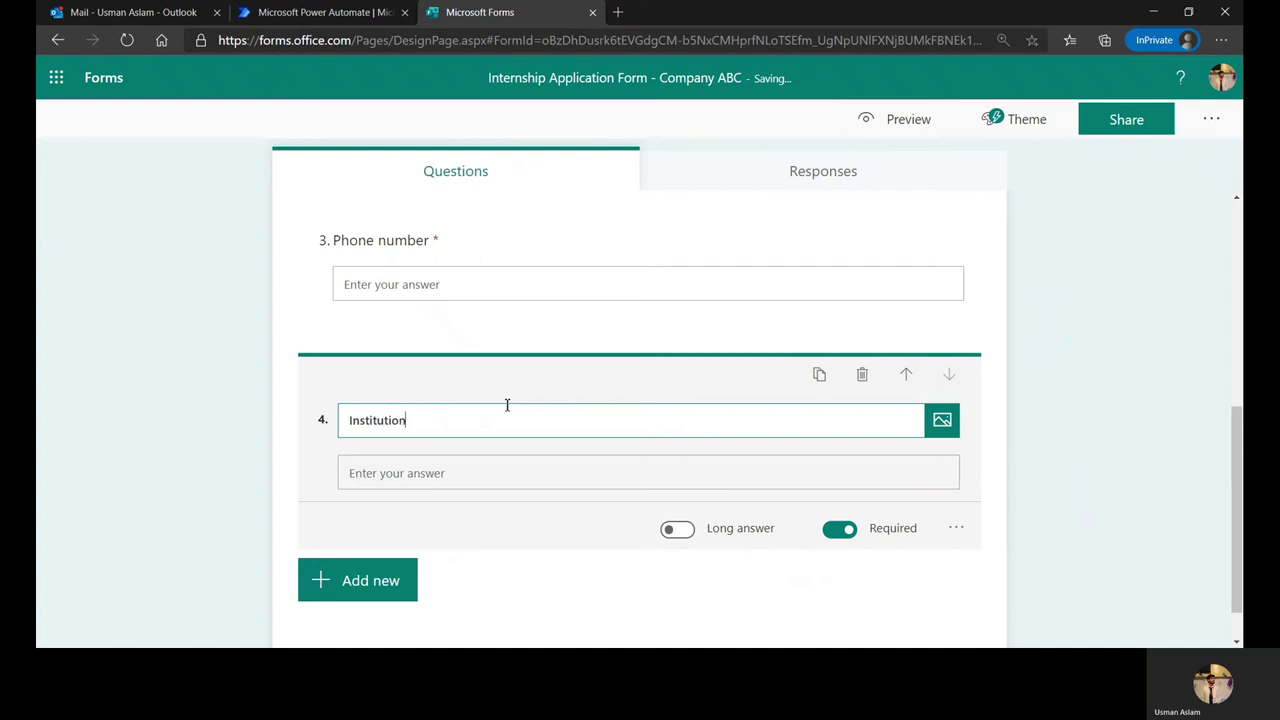
text(/Organization)
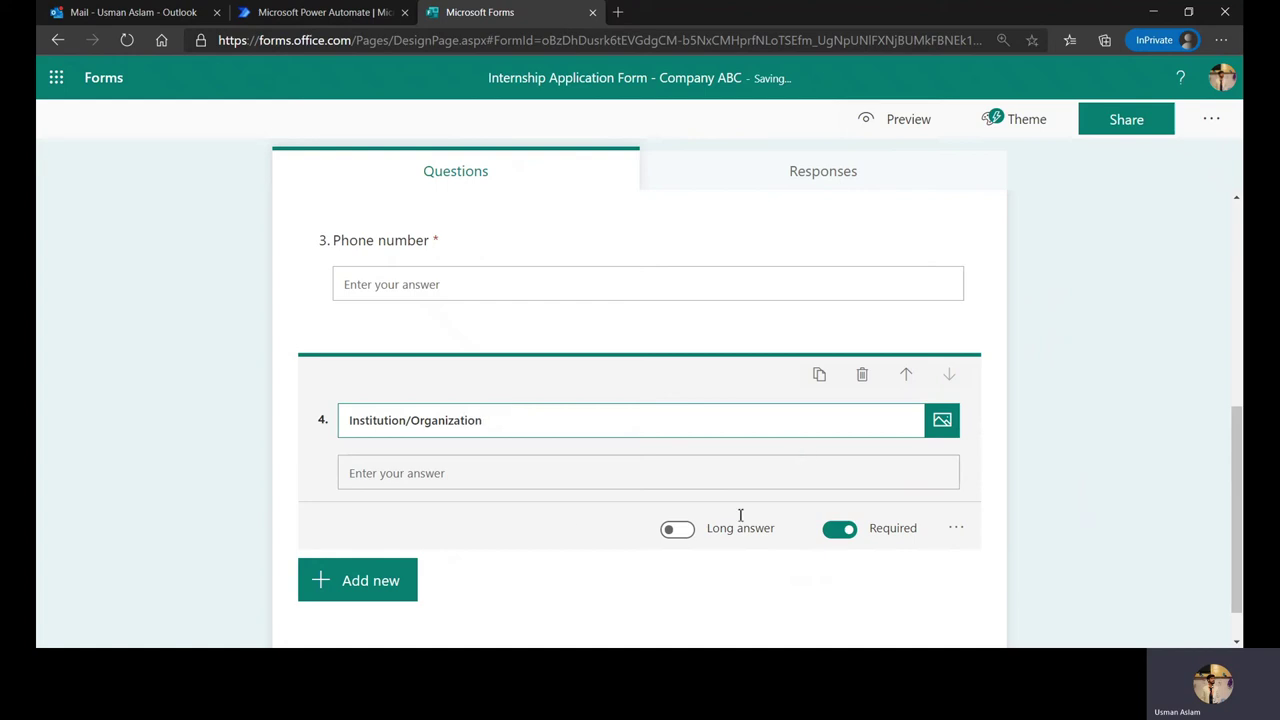
click(351, 594)
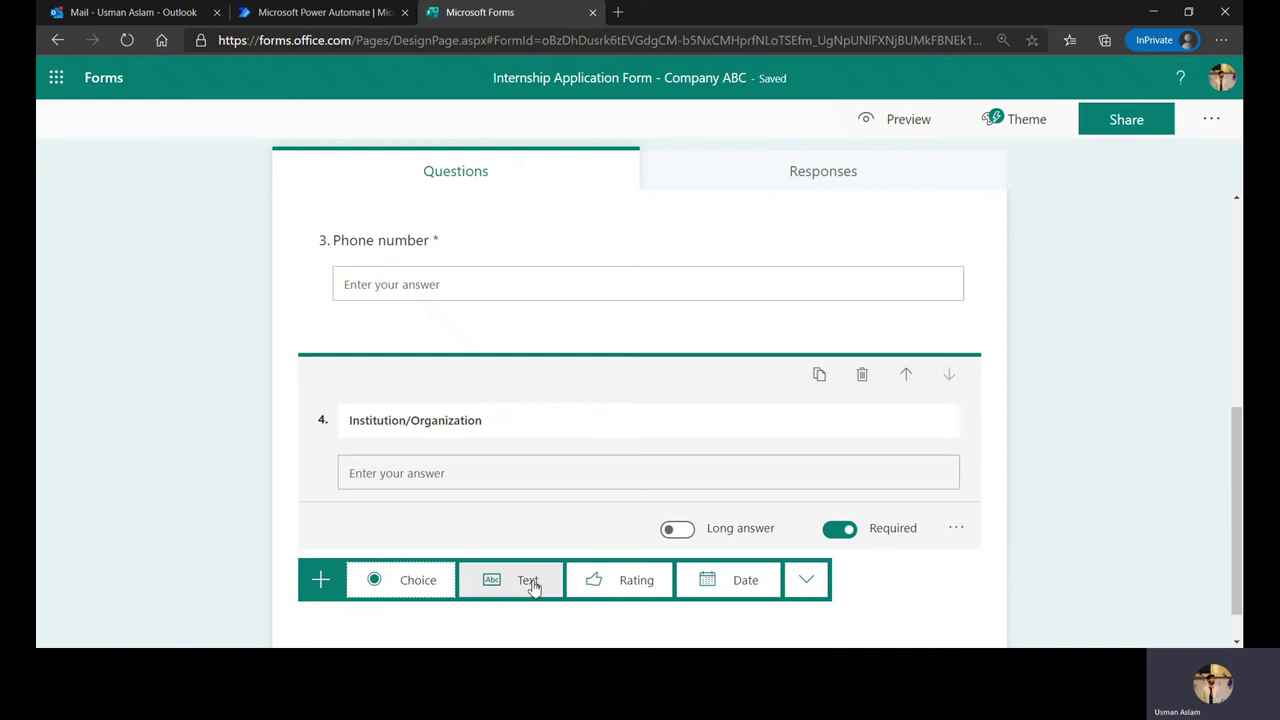
Step: Add a choice question titled 'Please select proper department of interest'
click(423, 594)
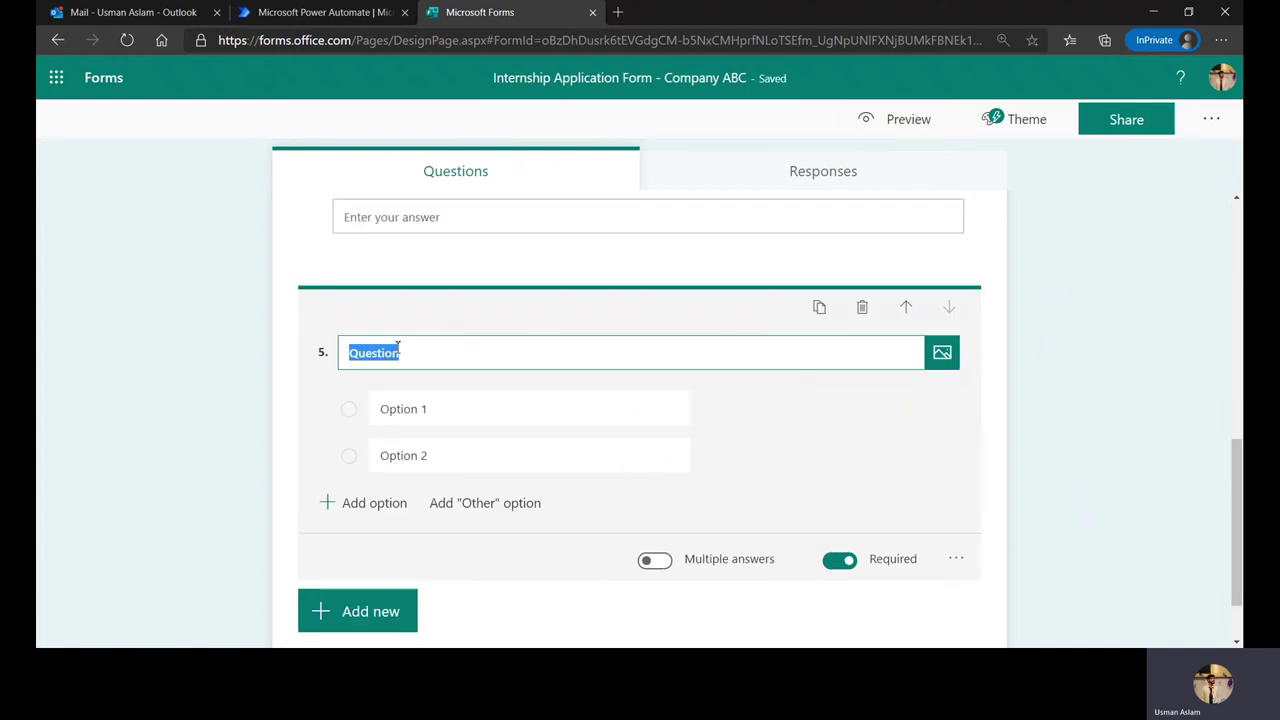
key(BackSpace)
text(WHich)
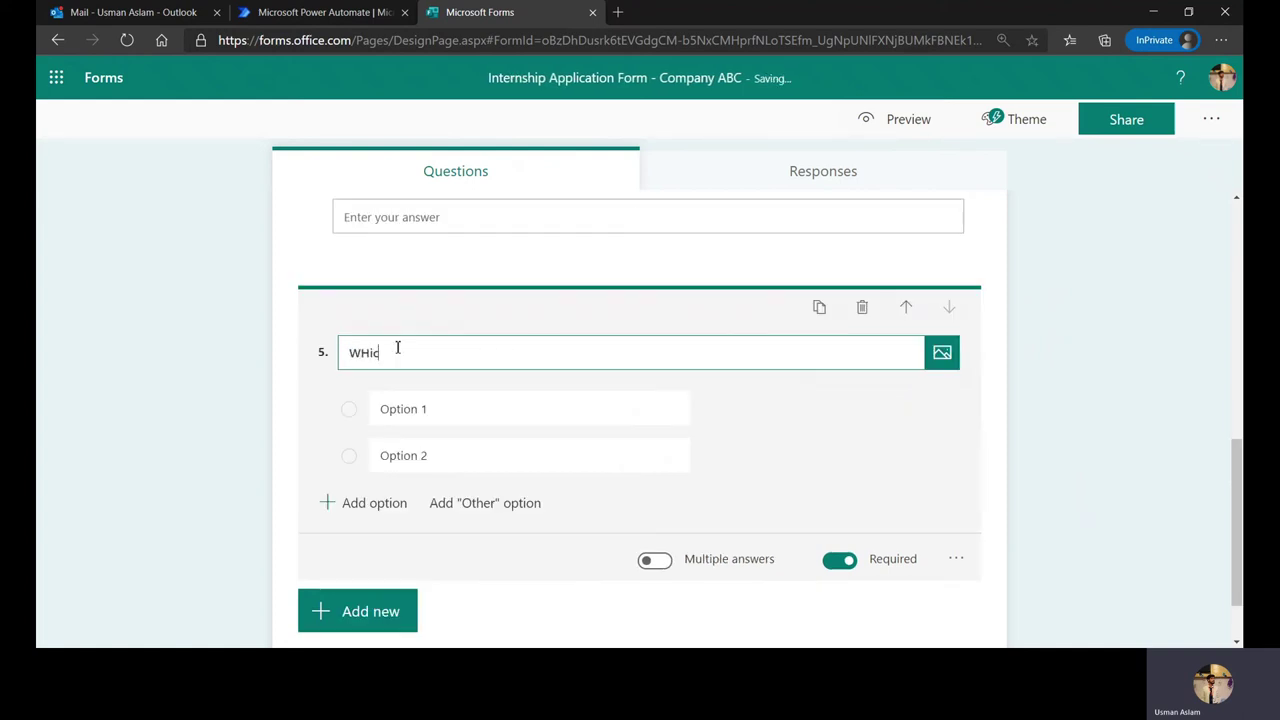
key(BackSpace)
key(BackSpace)
key(BackSpace)
key(BackSpace)
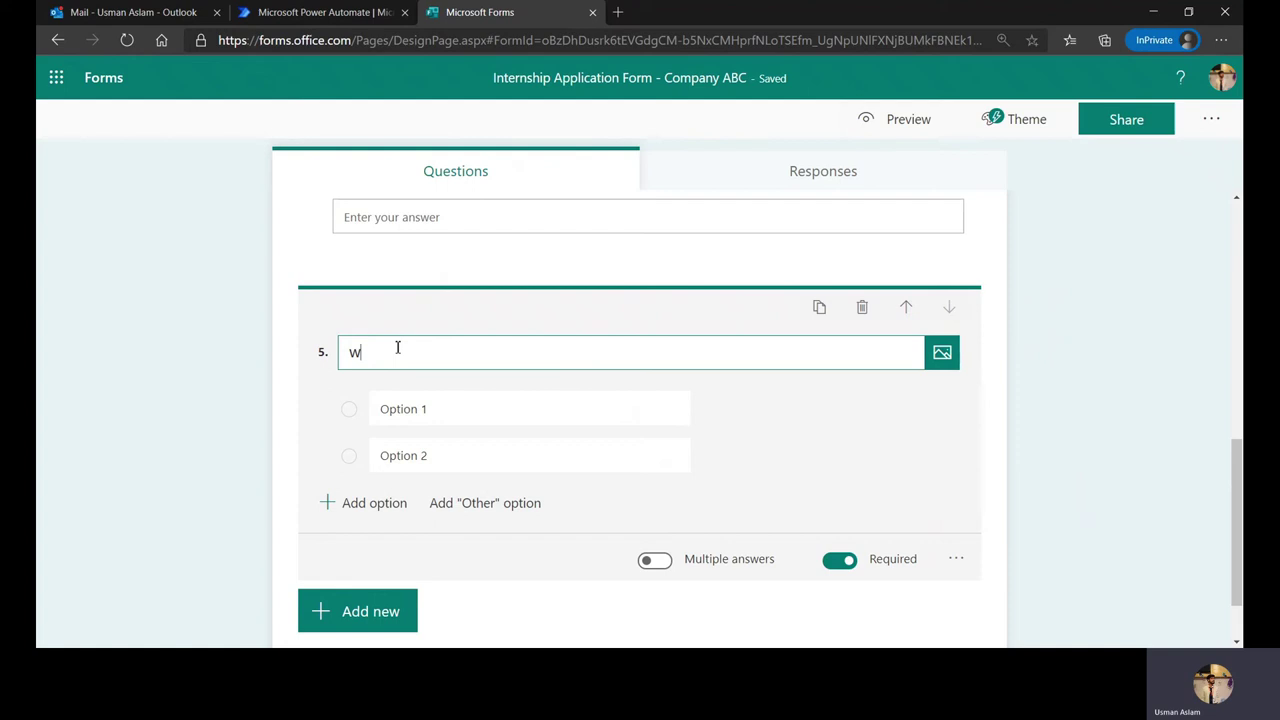
text(hi)
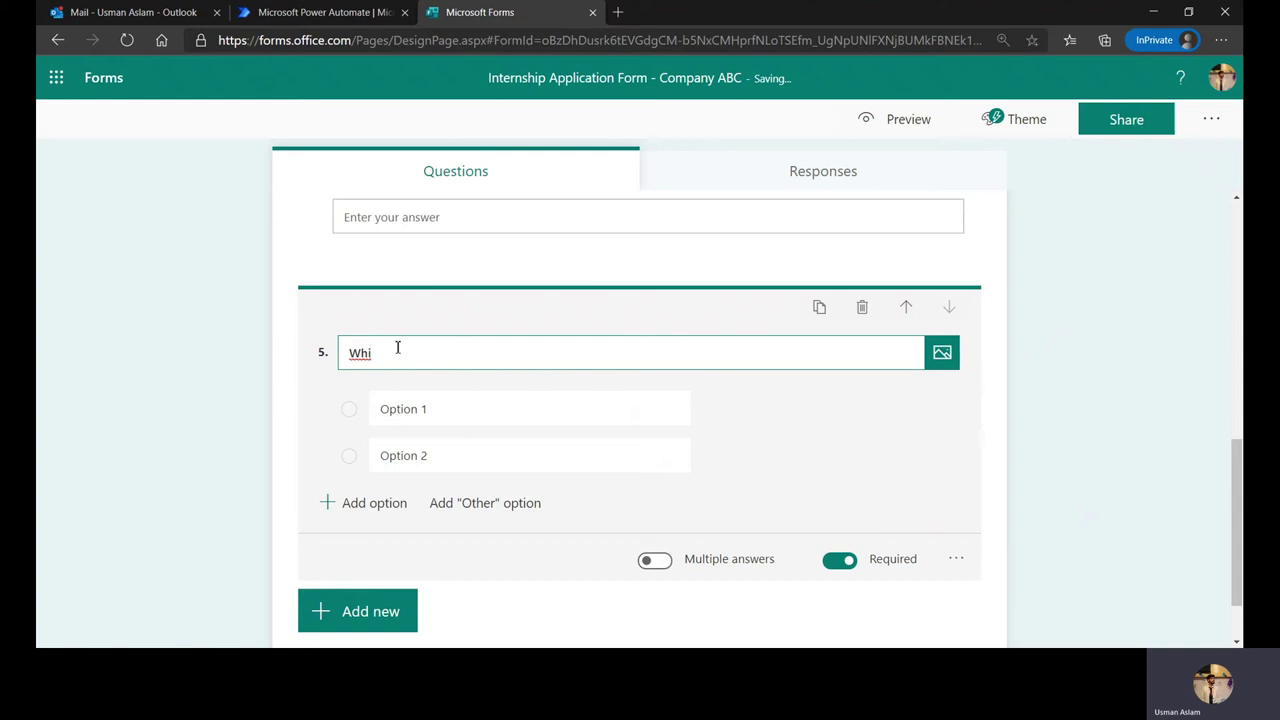
key(BackSpace)
key(BackSpace)
key(BackSpace)
text(Please select)
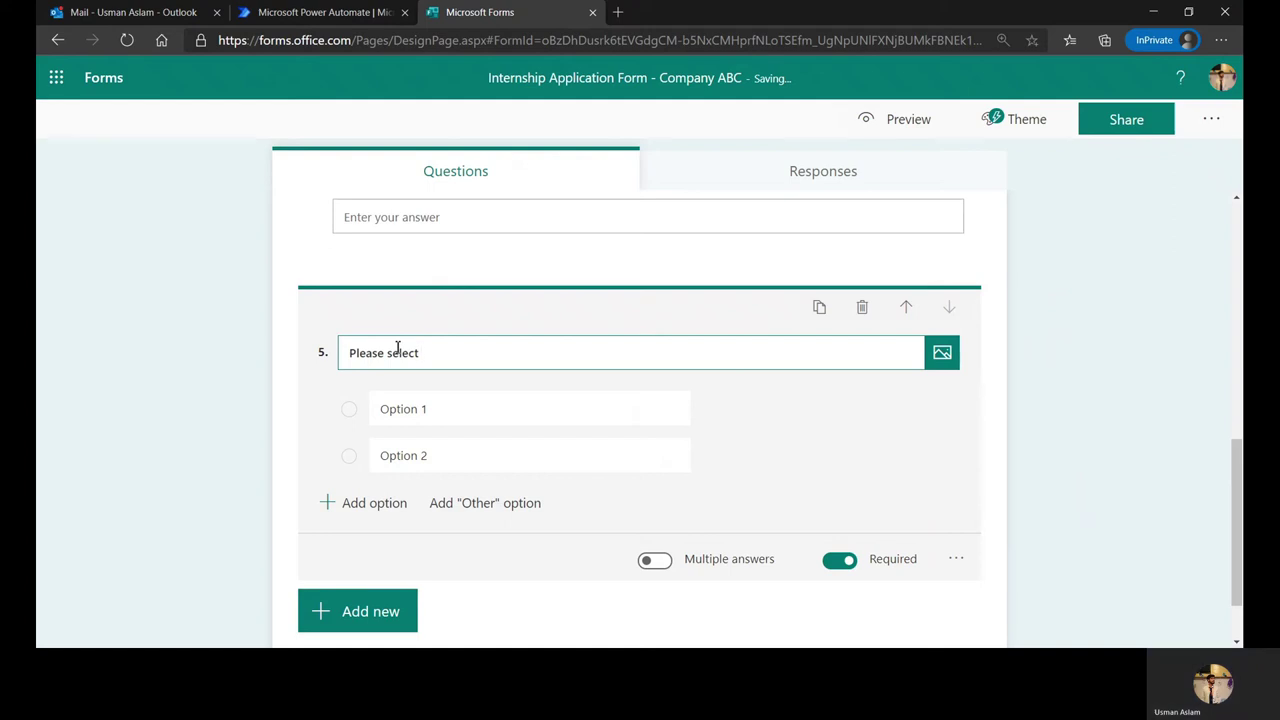
text( proper department of interest)
Step: Give it the options Engineering, Business Intelligence, Human Resources and Sales & Marketing
click(475, 403)
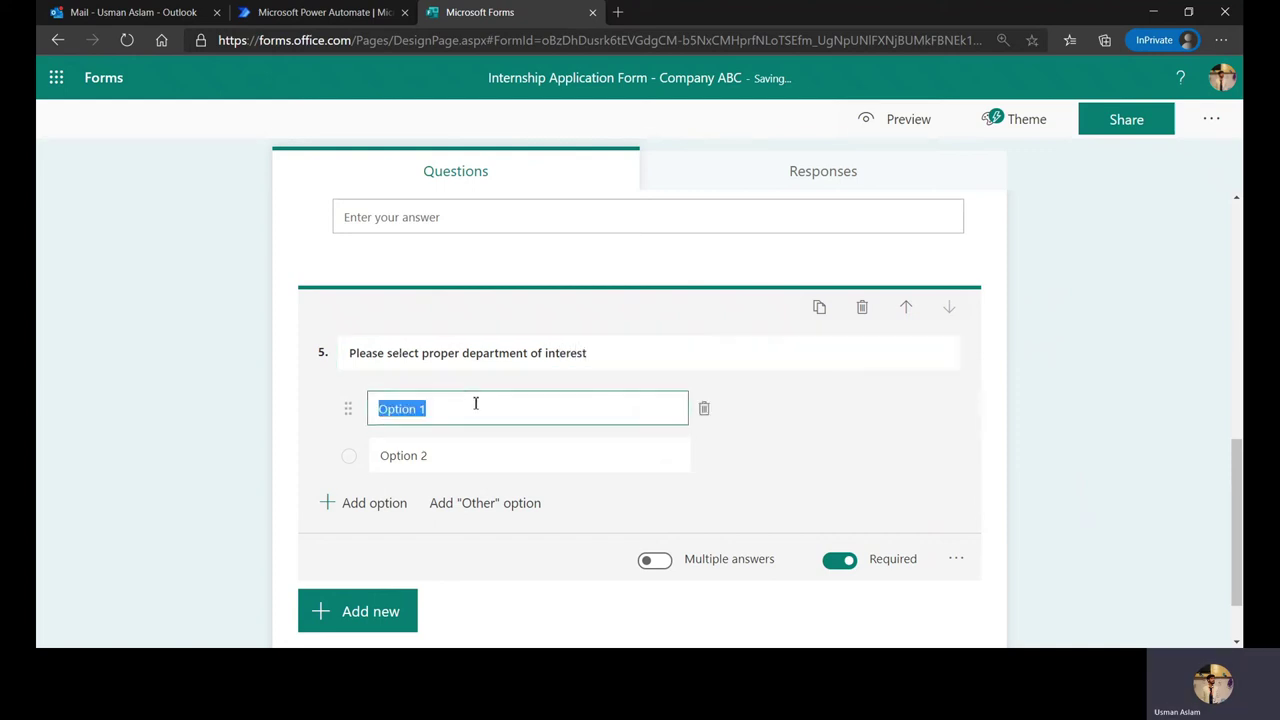
key(BackSpace)
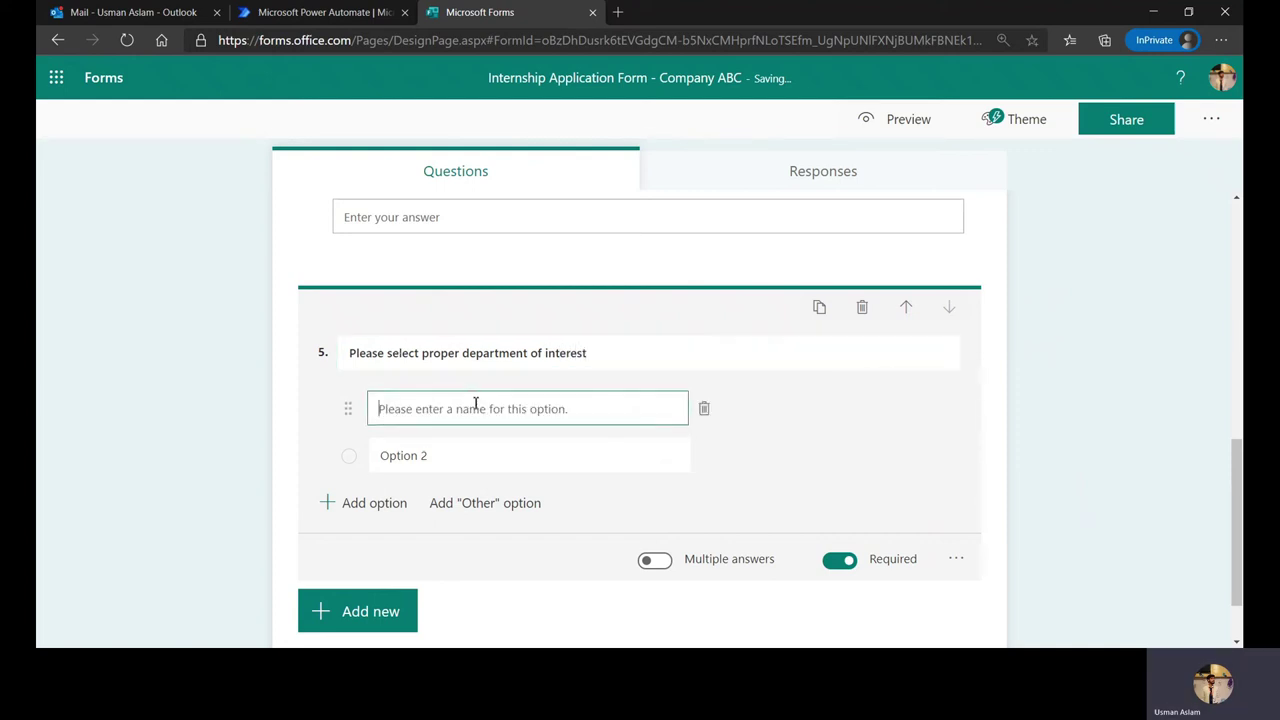
text(Engineering)
key(Tab)
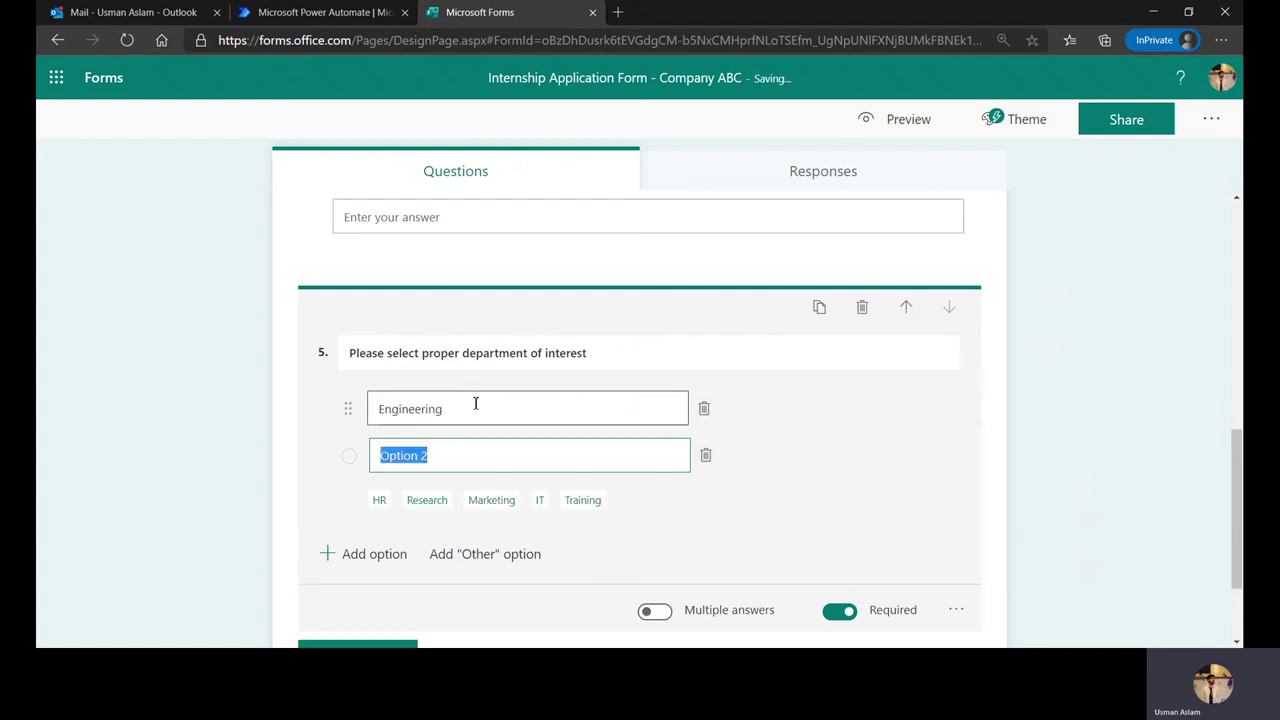
key(BackSpace)
text(Business I)
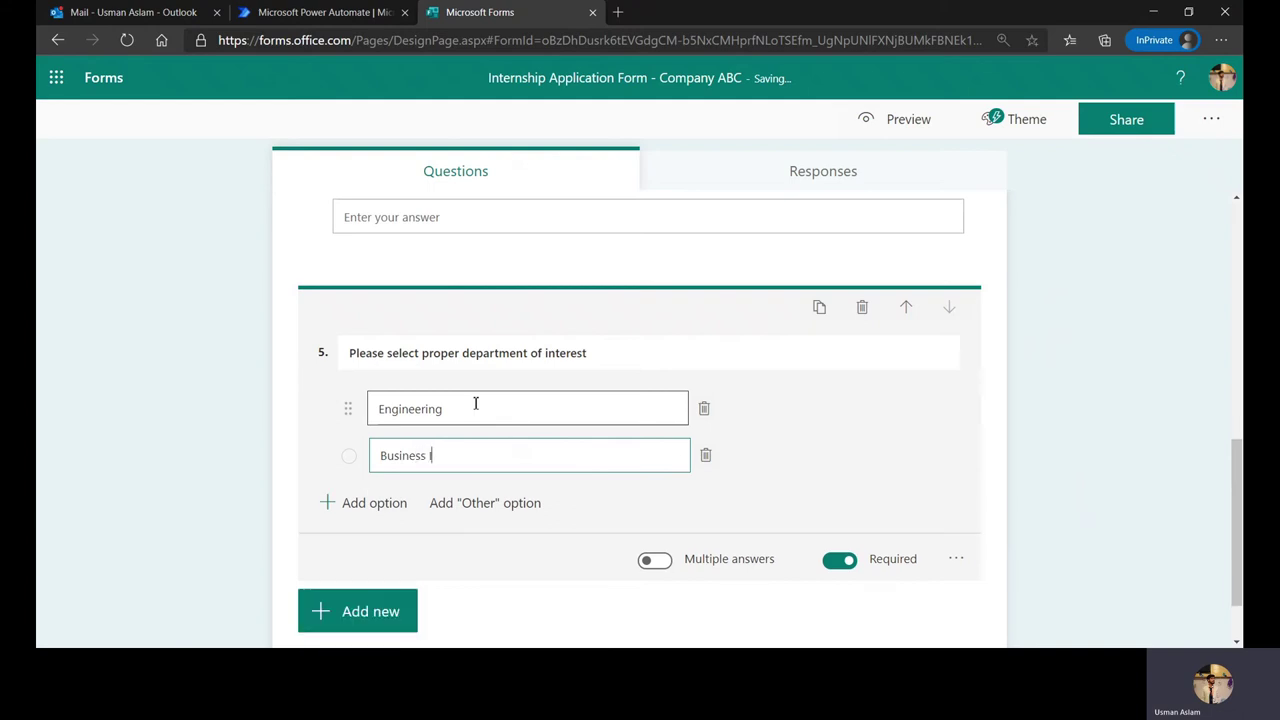
text(ntelligenc)
key(BackSpace)
key(BackSpace)
key(BackSpace)
text(ence)
key(Return)
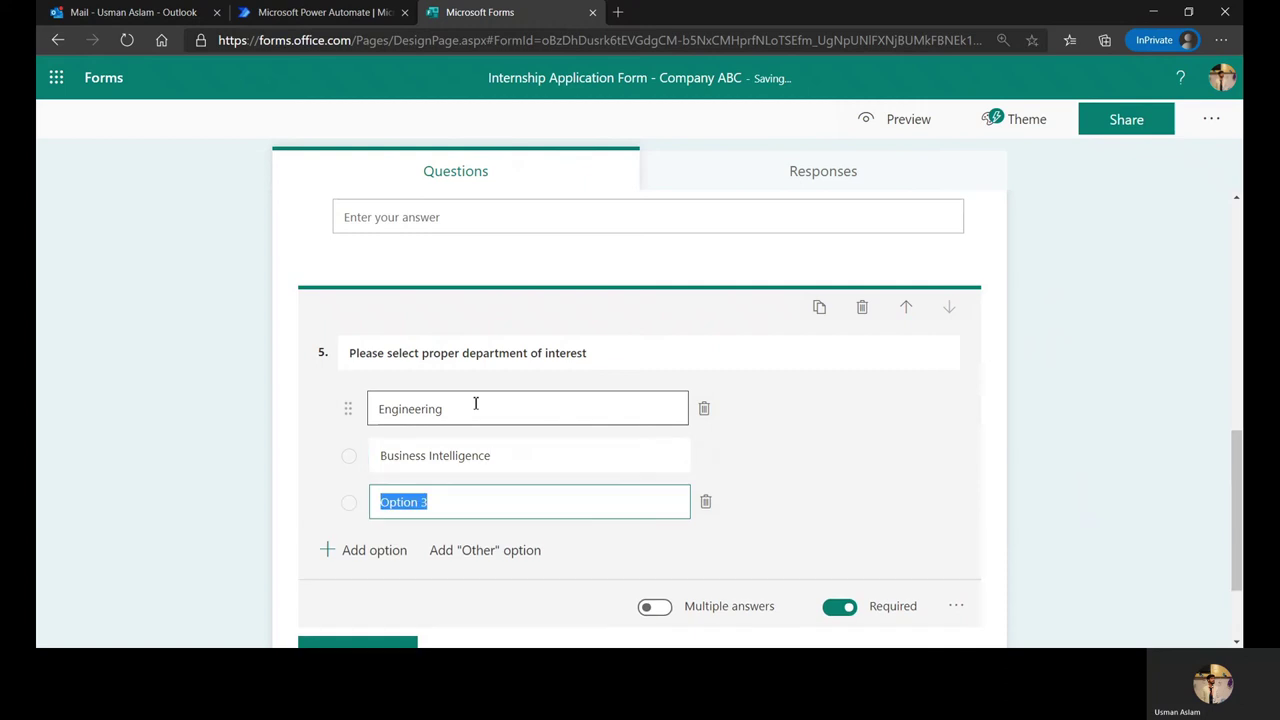
text(Human Re)
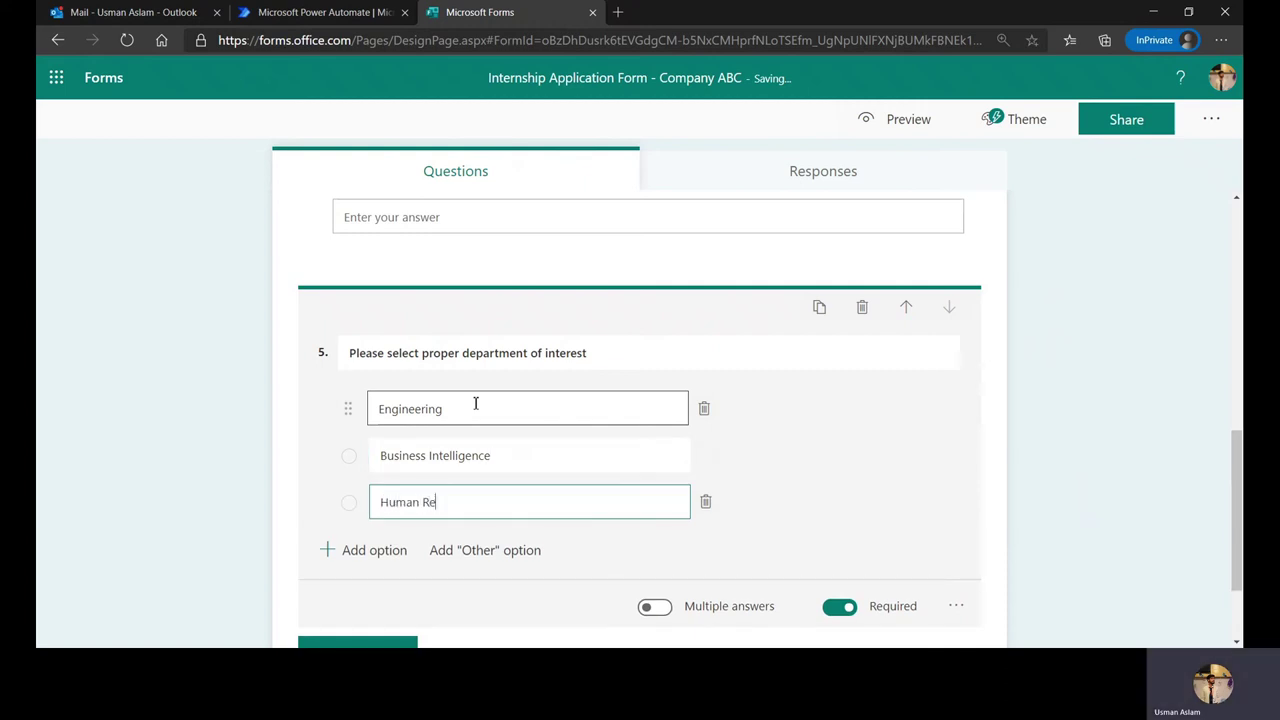
text(sources)
key(Return)
text(Sales)
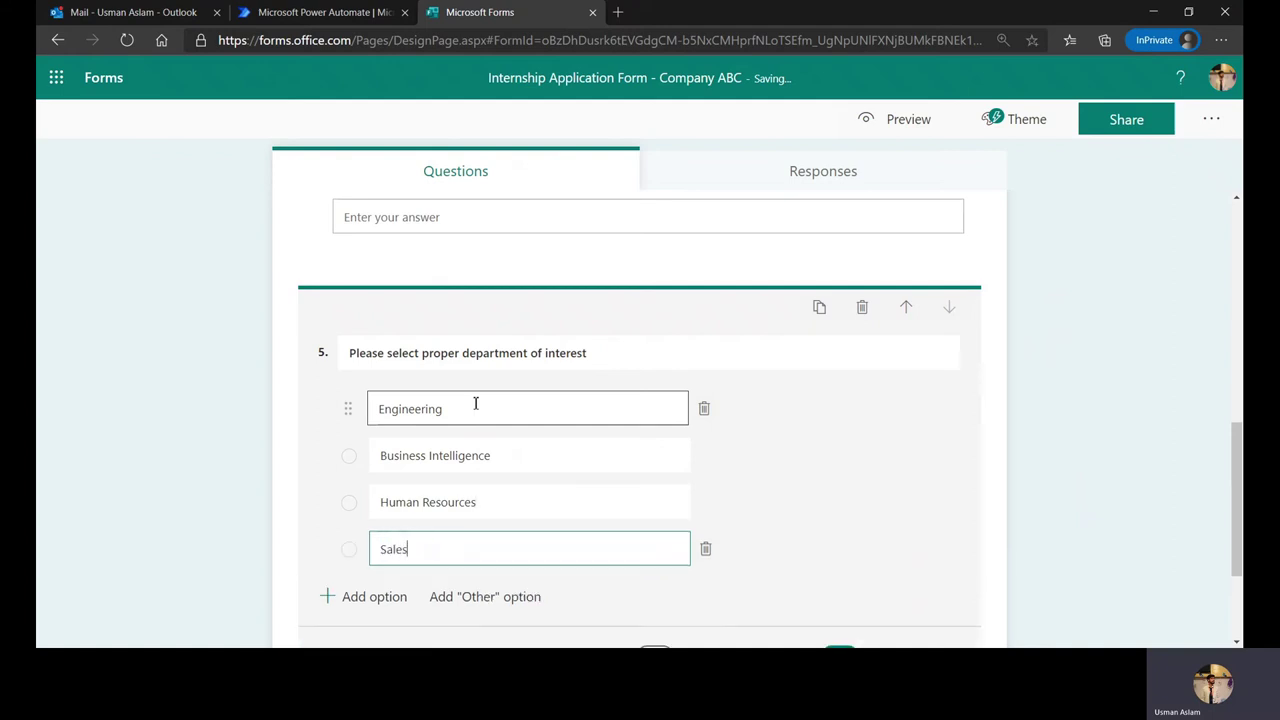
text( & Marketing)
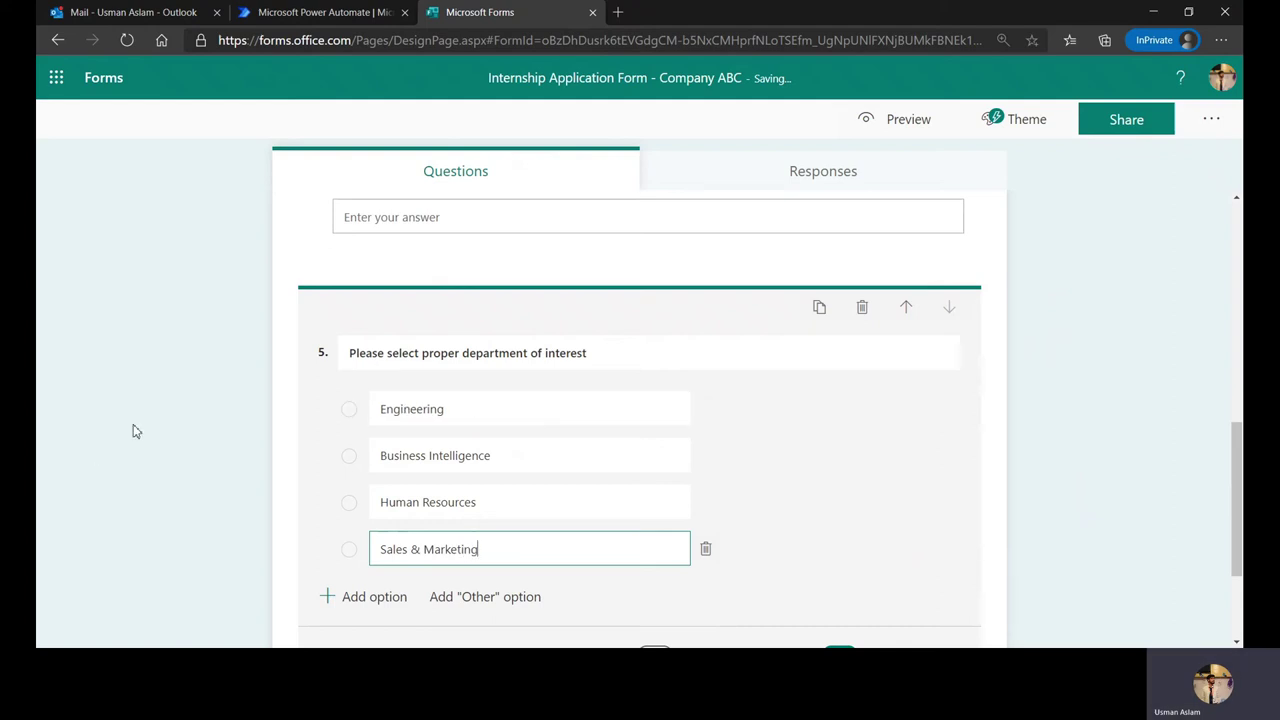
click(217, 400)
scroll(218, 400, up, 6)
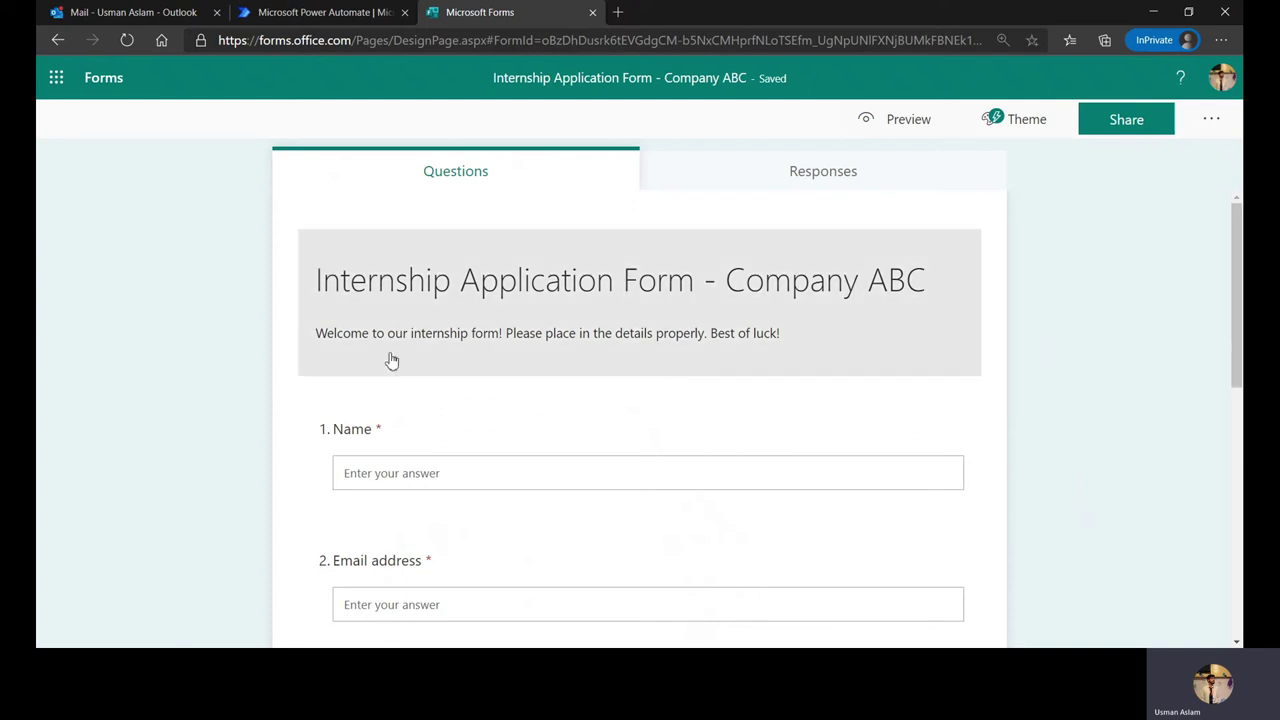
scroll(405, 385, down, 5)
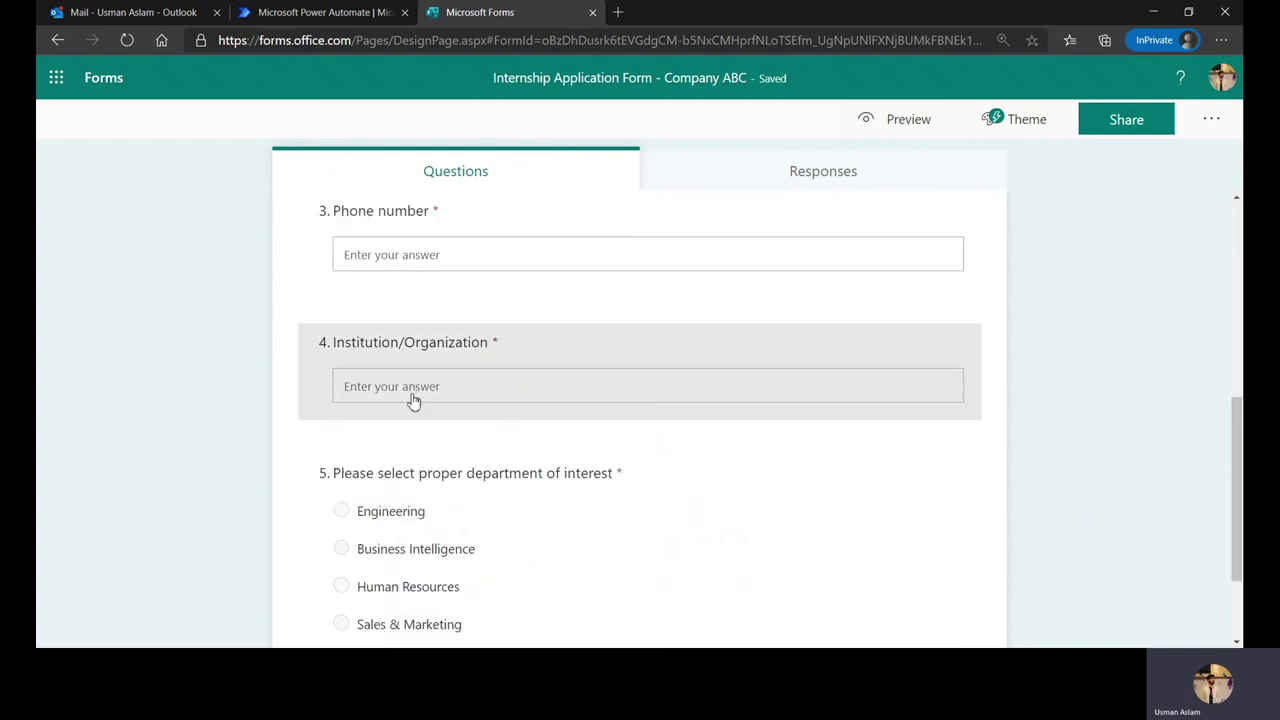
scroll(414, 400, down, 2)
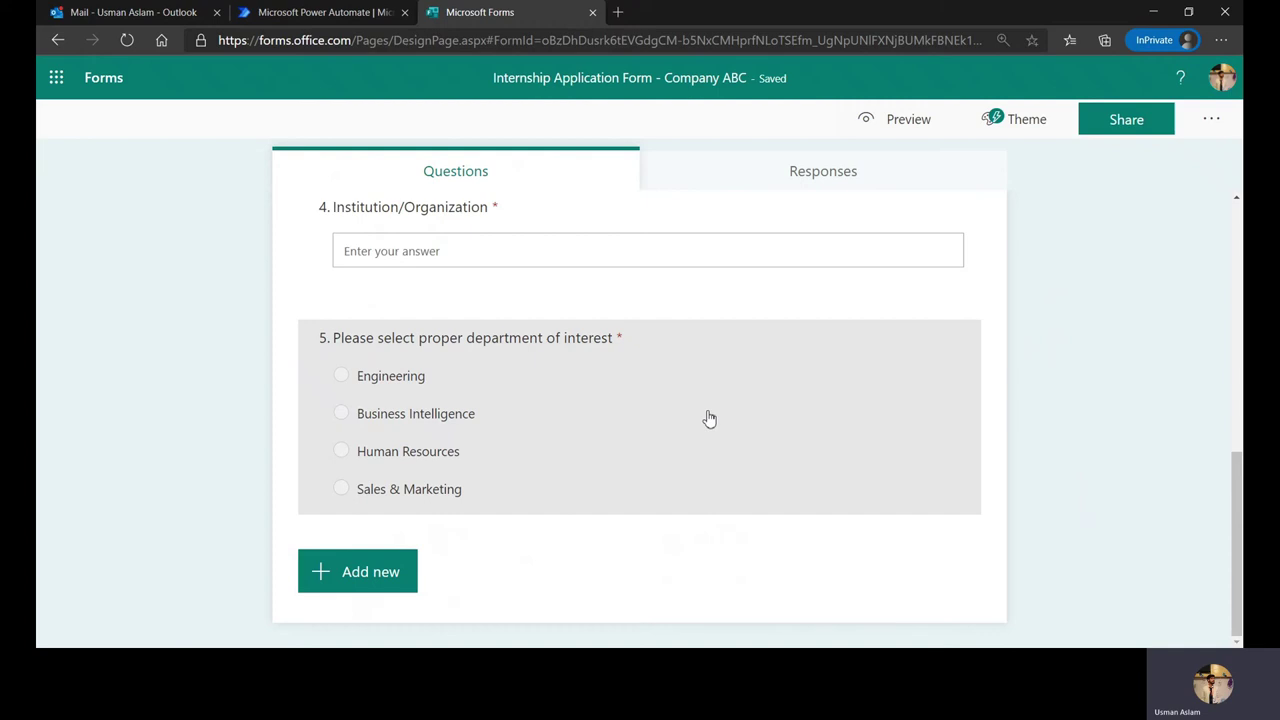
scroll(709, 418, up, 8)
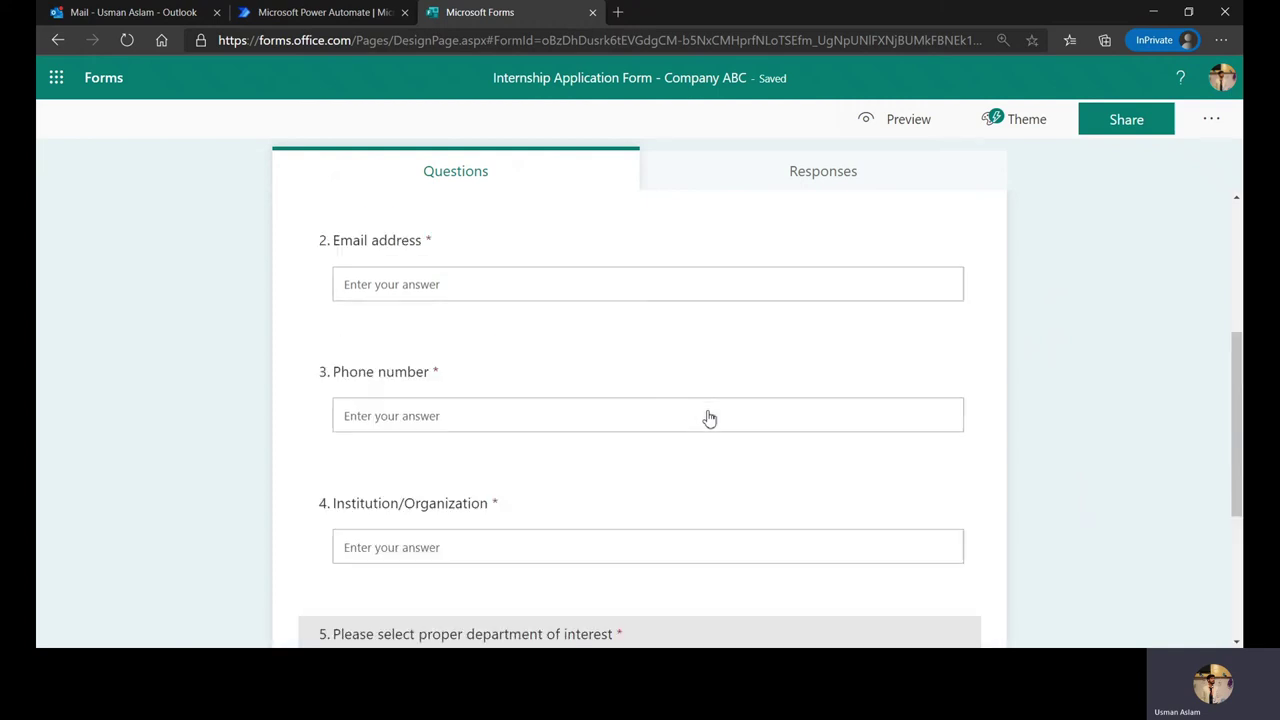
Step: Start a new automated flow from Power Automate's Create page
click(320, 12)
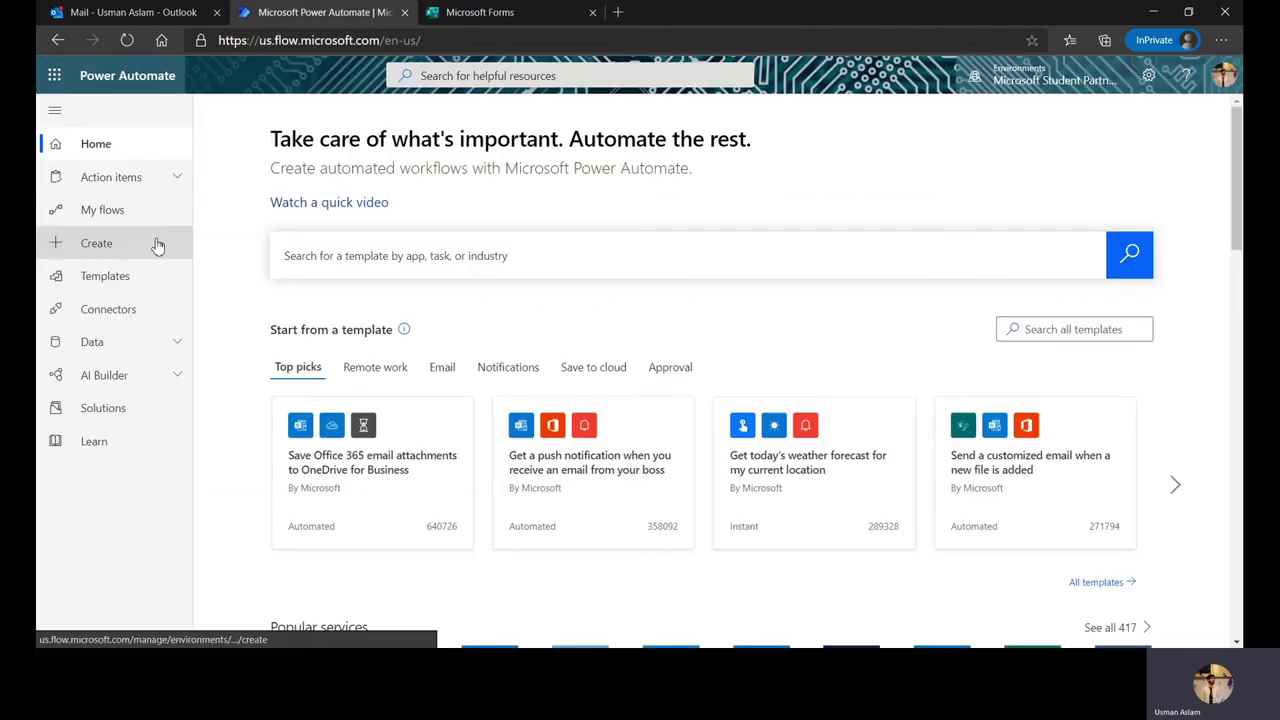
click(157, 245)
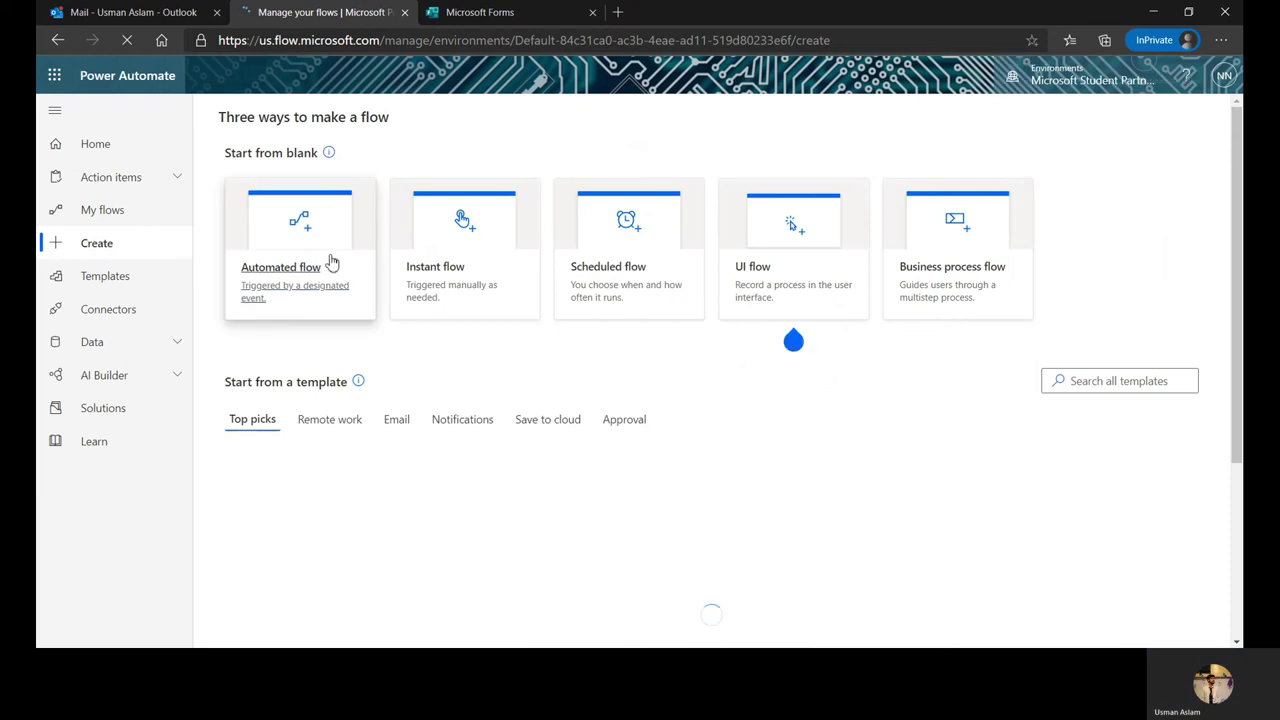
click(307, 258)
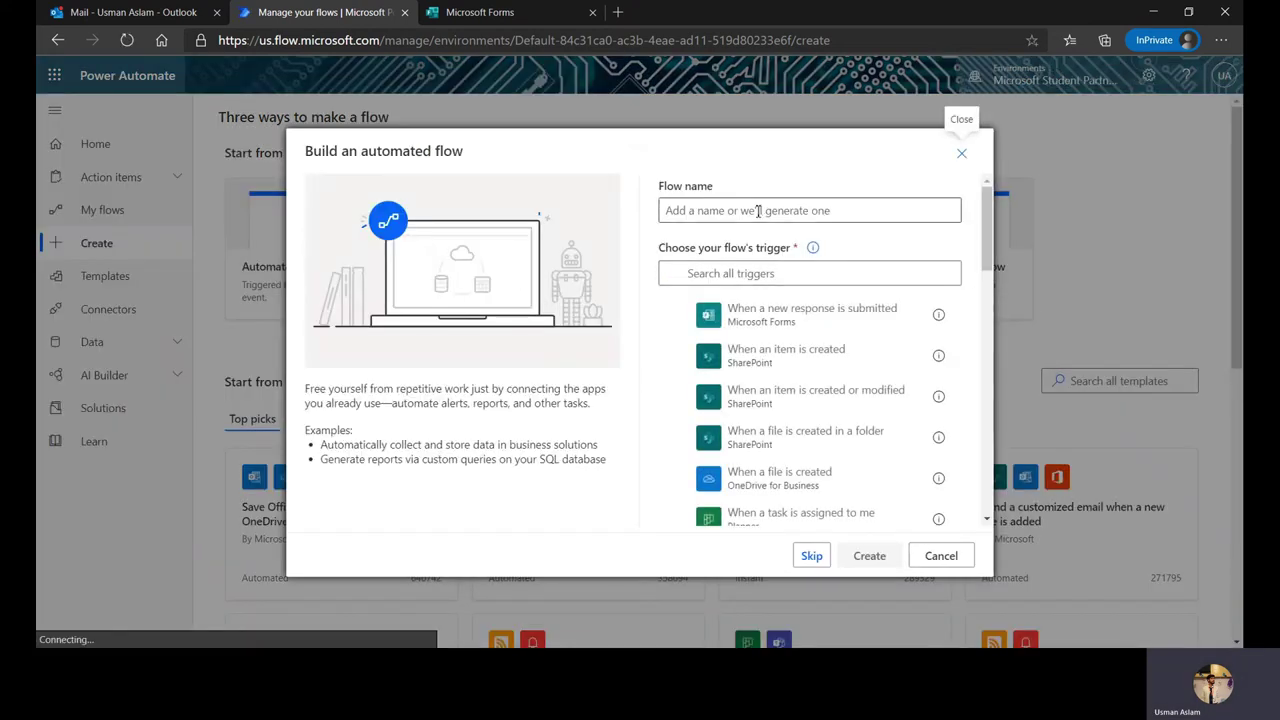
Step: Create the flow 'Internship form -ABC Company' triggered by 'When a new response is submitted'
click(758, 211)
text(Intye)
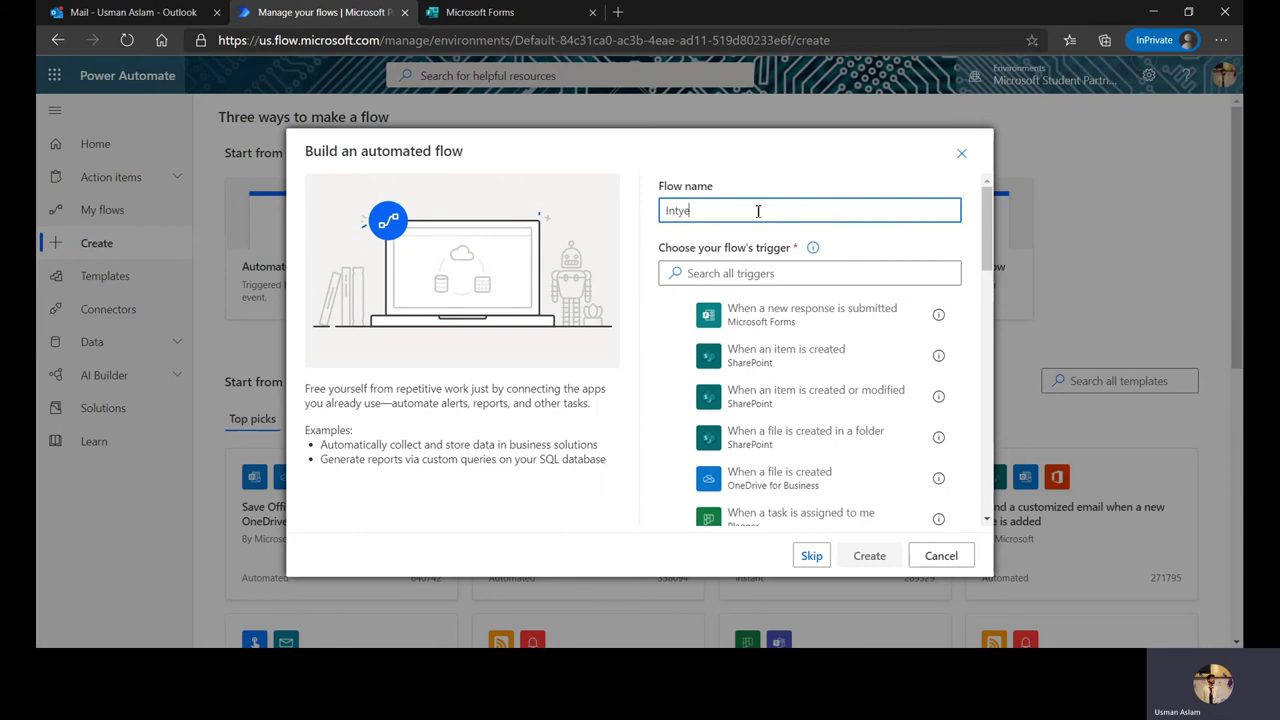
key(BackSpace)
key(BackSpace)
key(BackSpace)
text(ternship)
text( form)
text( -A)
text(IC C)
text(ompany)
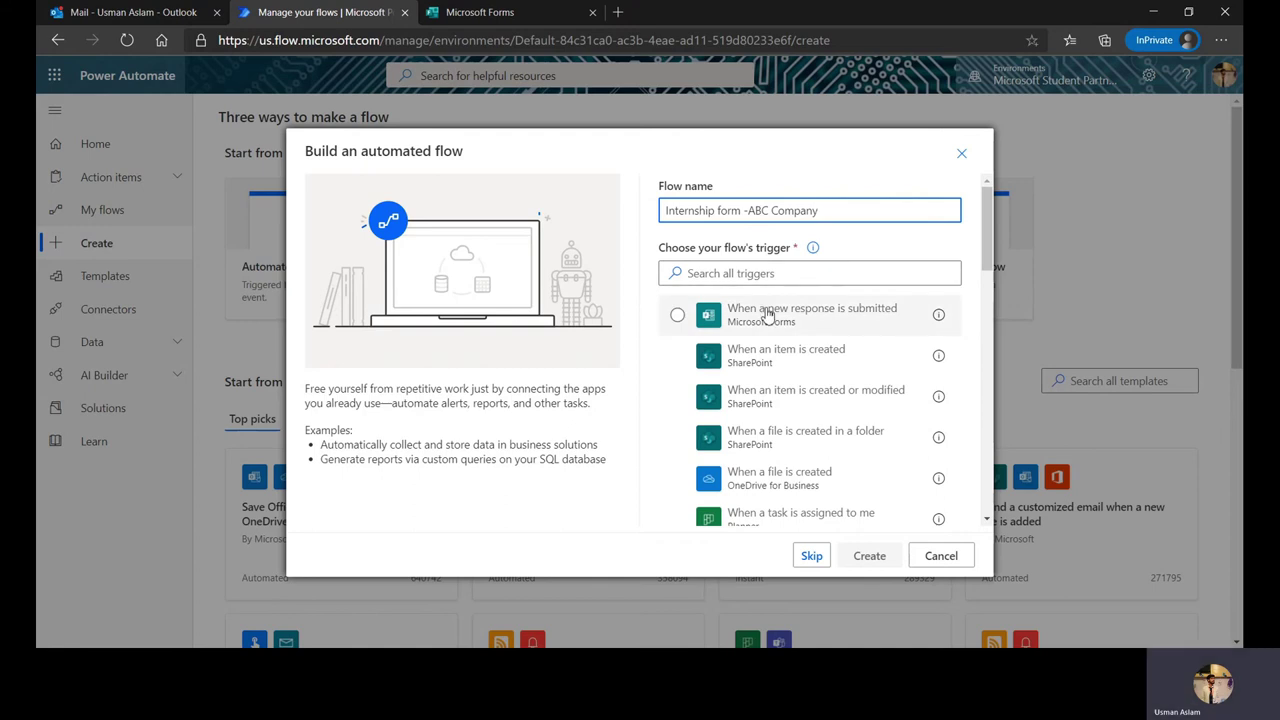
click(766, 314)
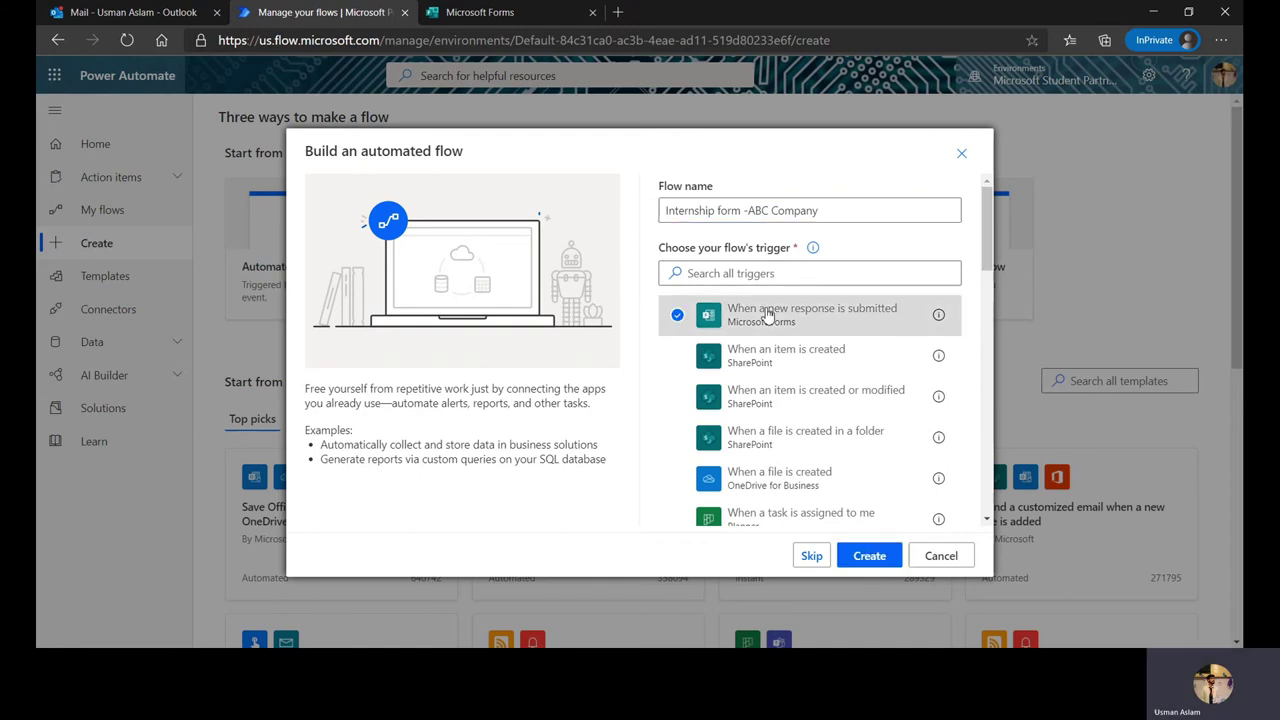
click(869, 556)
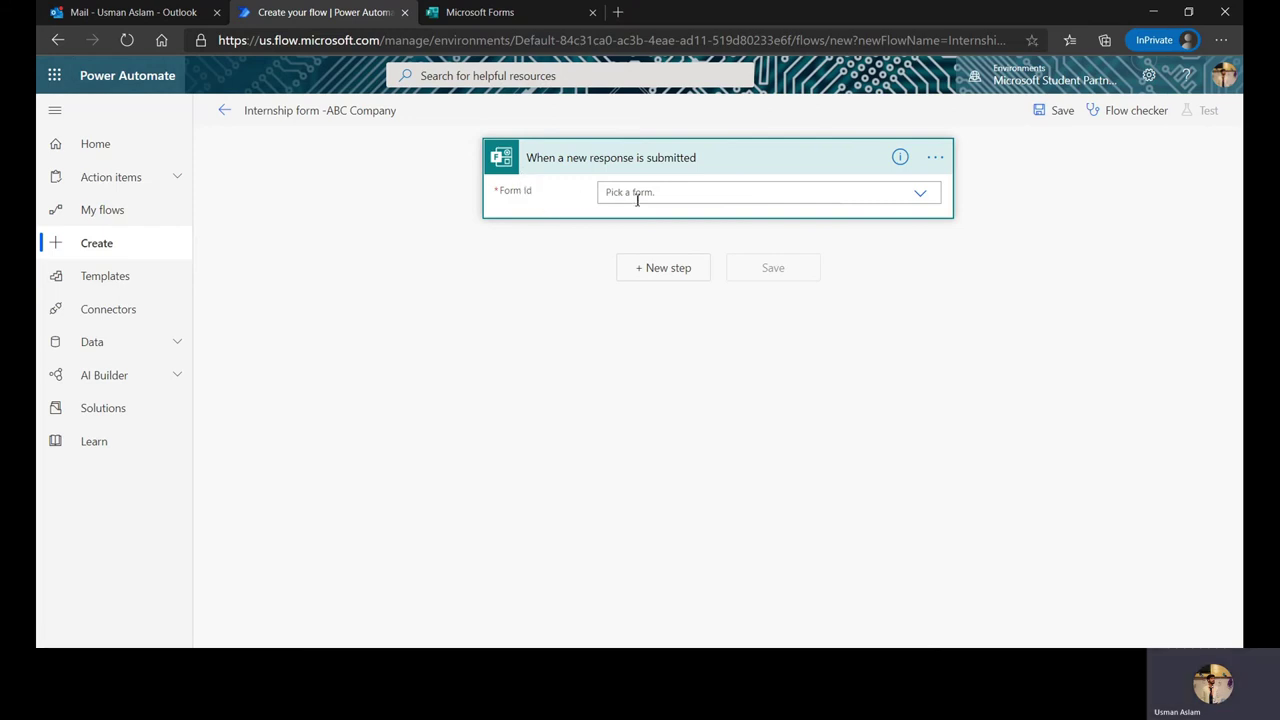
Step: Check the internship form, then return to the new flow's editor
click(499, 21)
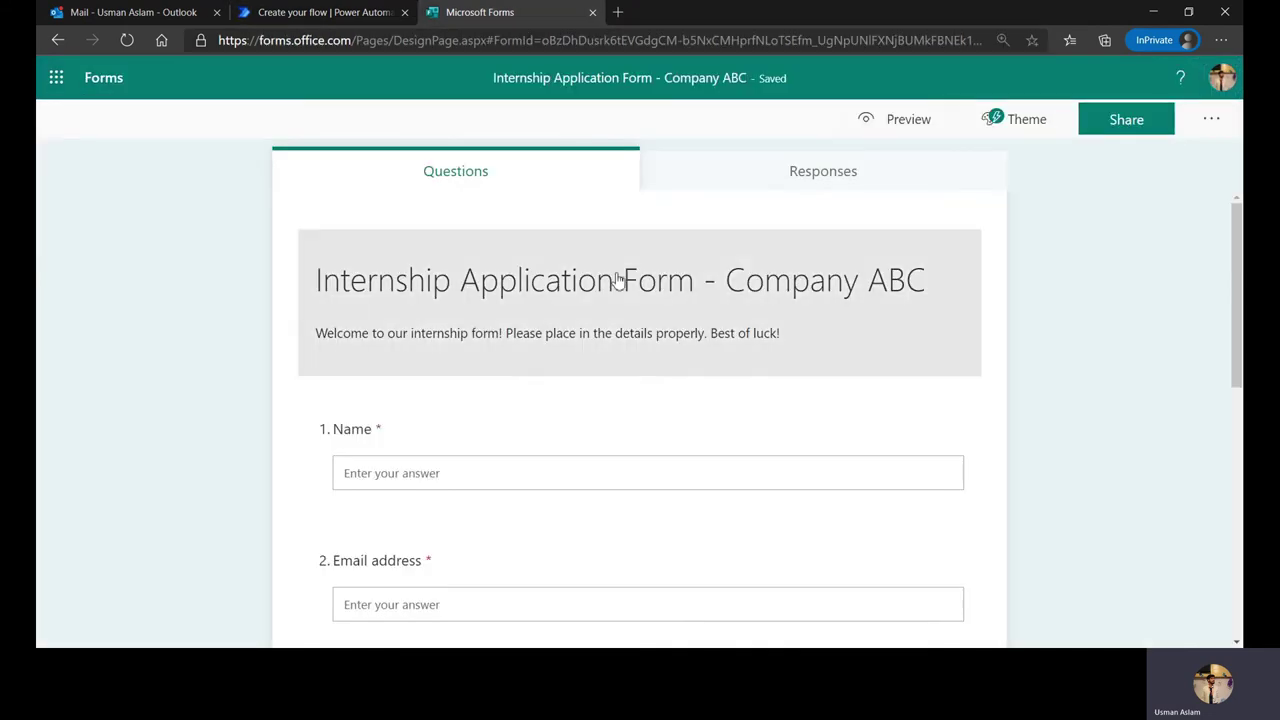
click(342, 14)
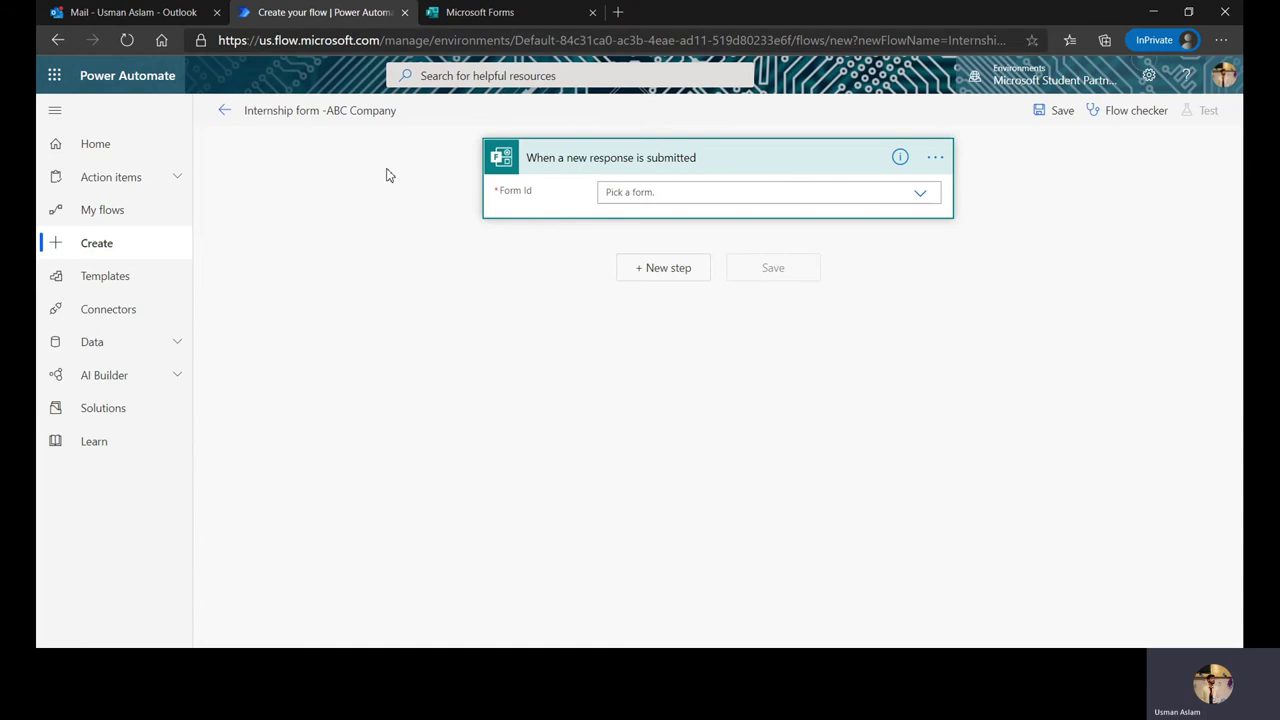
Step: Set the trigger's form to Internship Application Form - Company ABC and add a new step
click(920, 192)
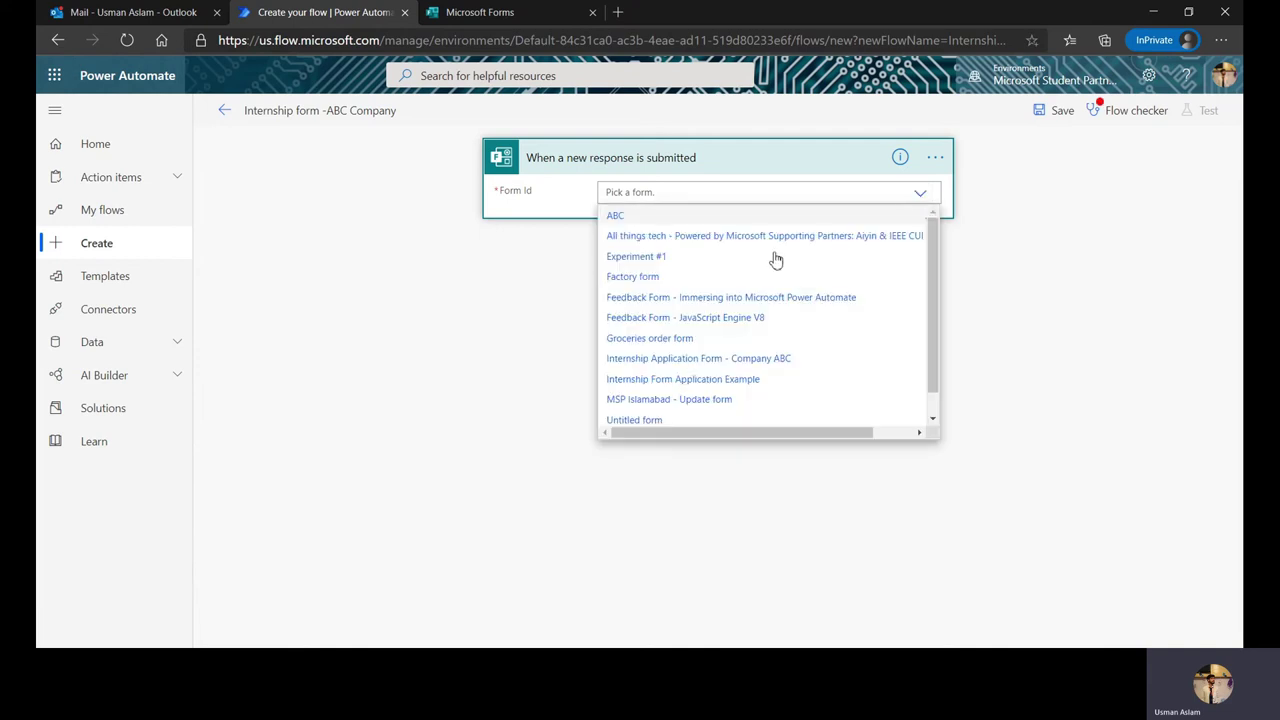
scroll(686, 294, down, 1)
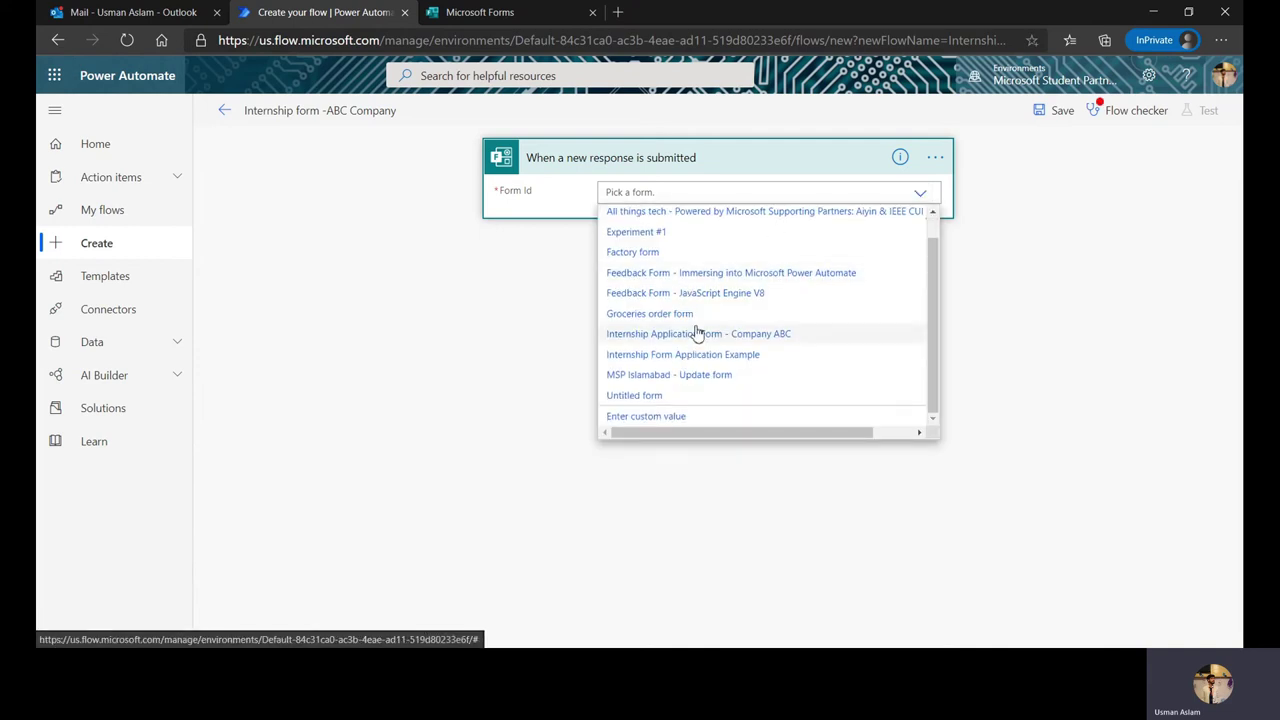
click(695, 333)
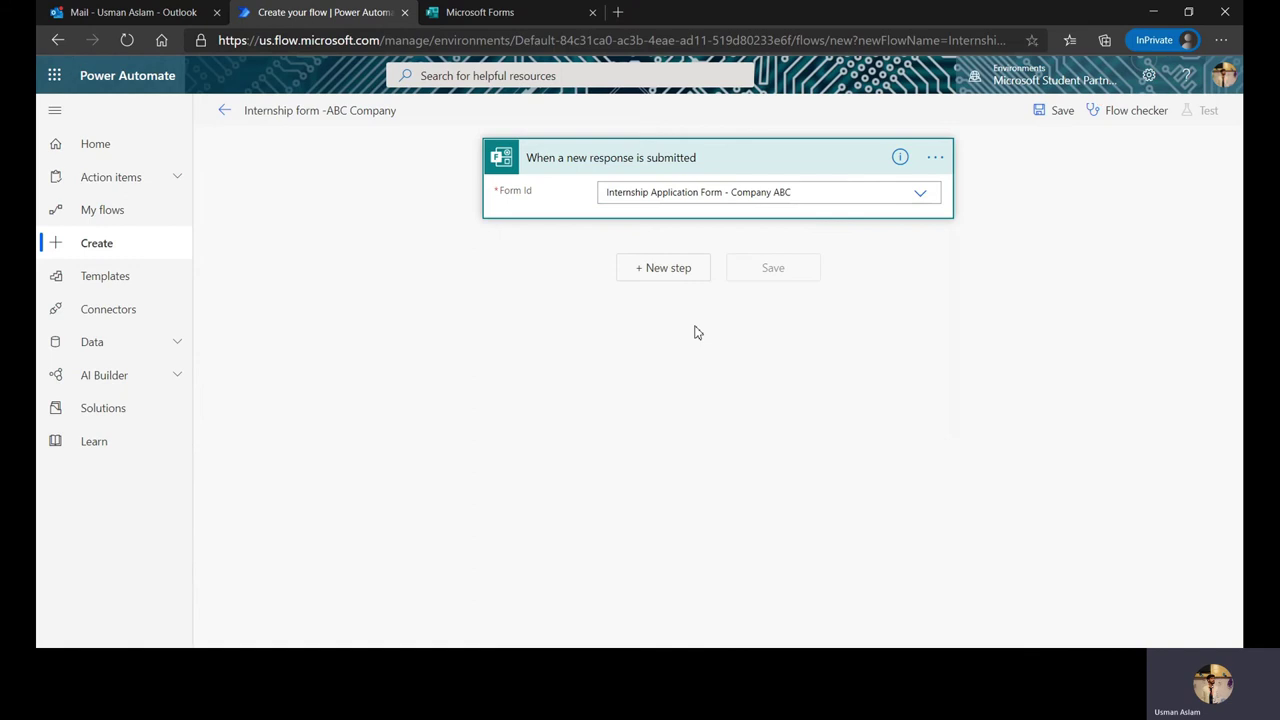
click(652, 285)
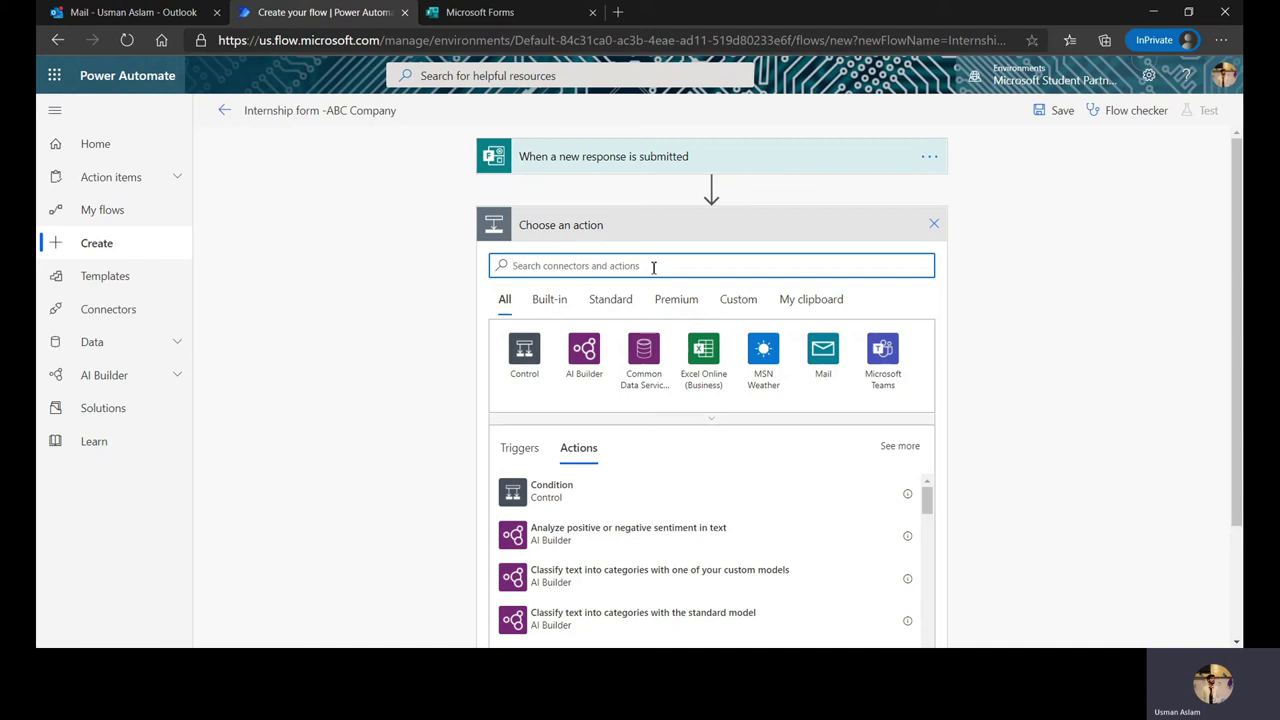
Step: Add Get response details for the internship form using the trigger's Response Id
text(Res)
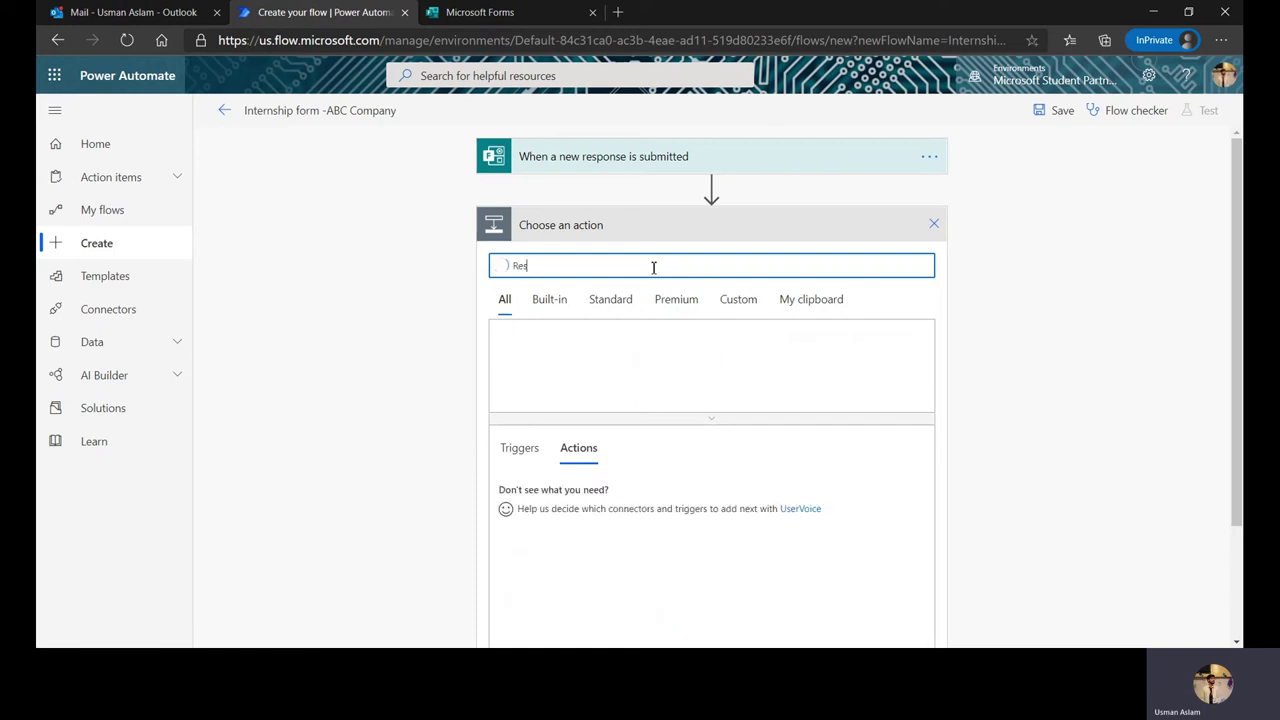
text(ponse)
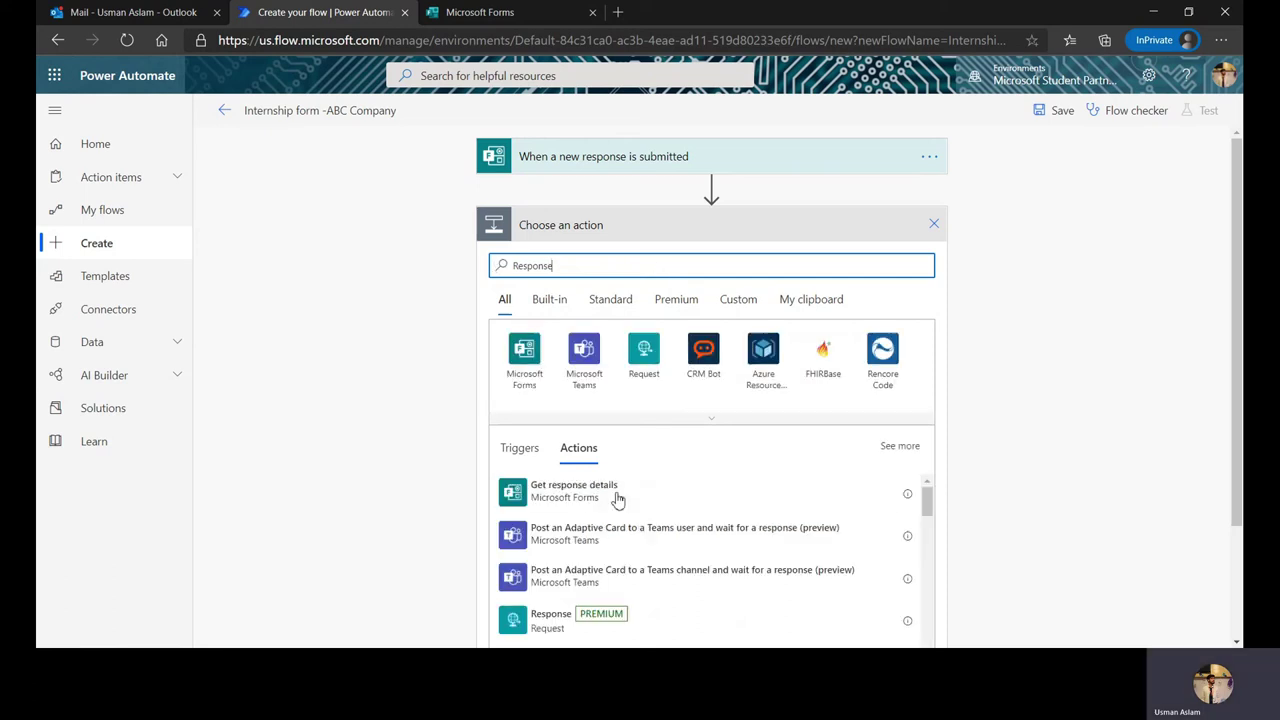
click(618, 498)
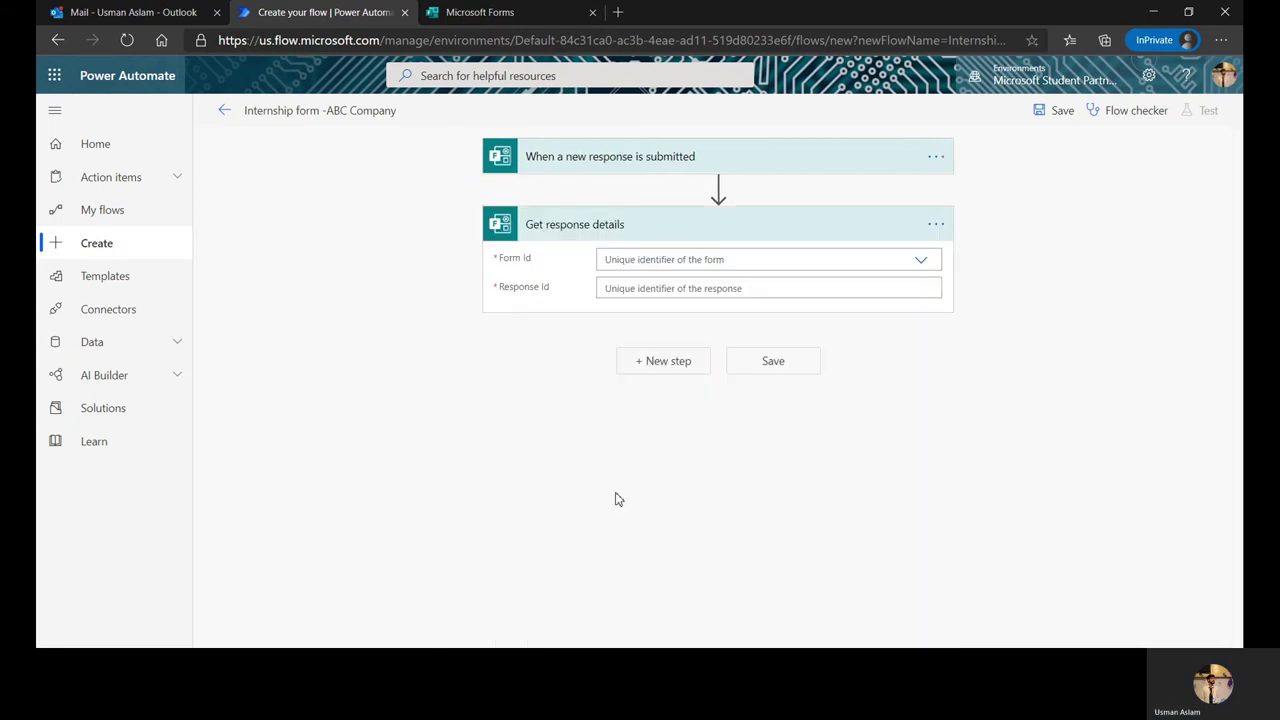
click(918, 268)
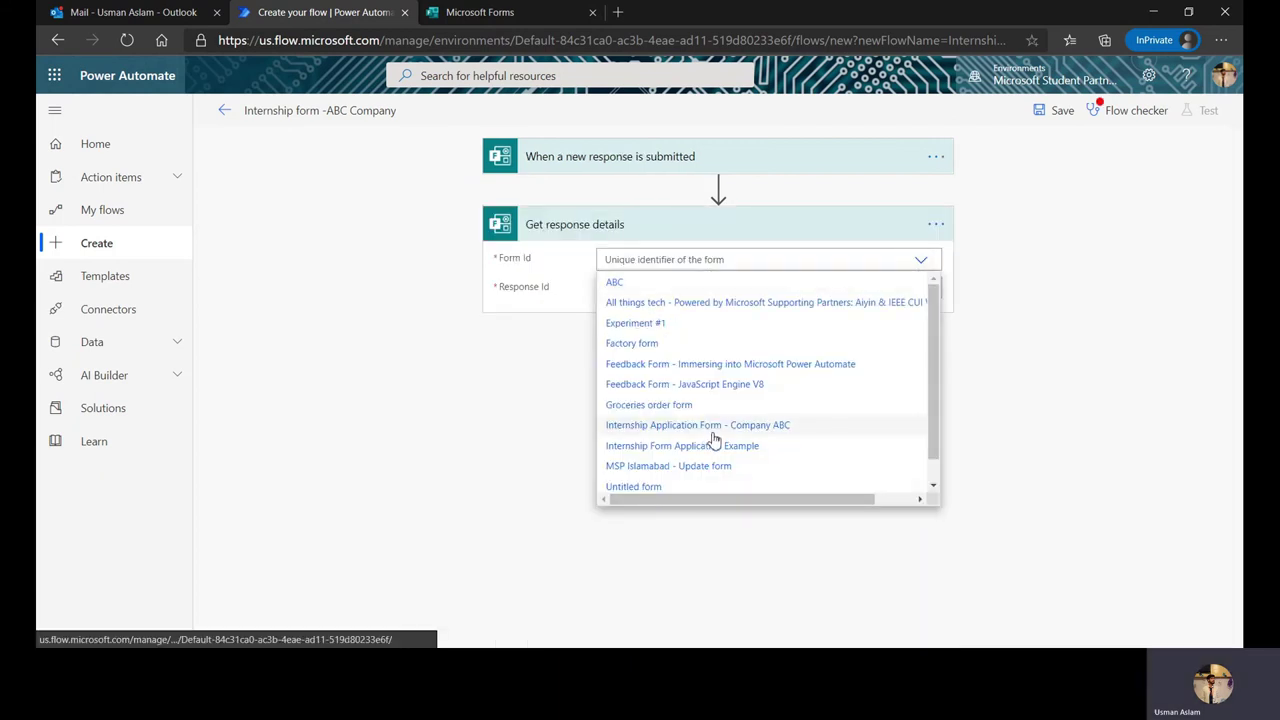
click(712, 430)
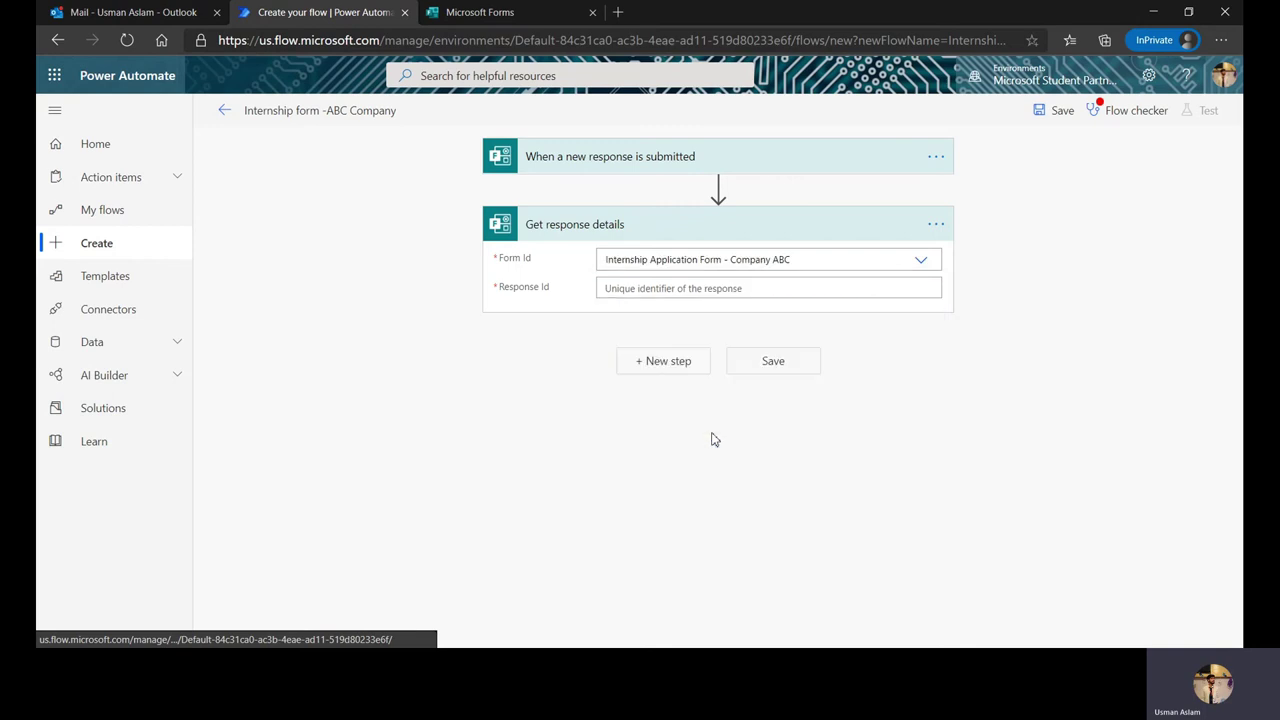
click(694, 288)
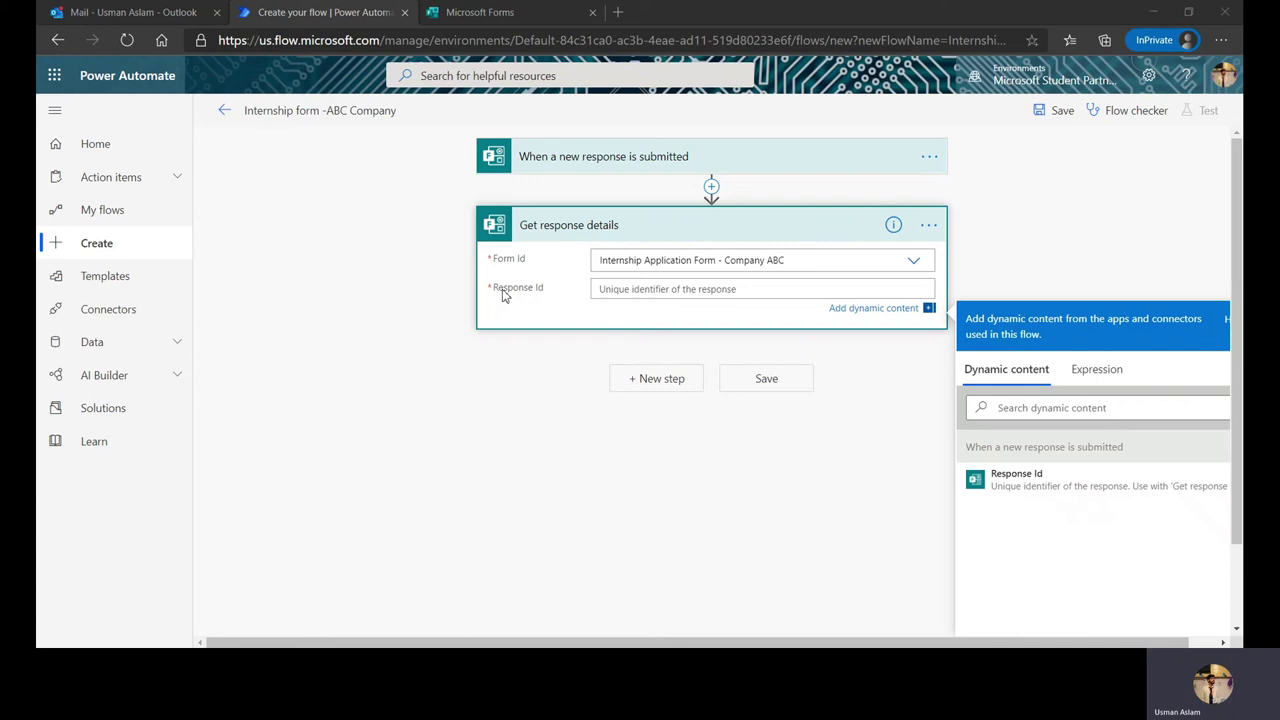
click(1033, 480)
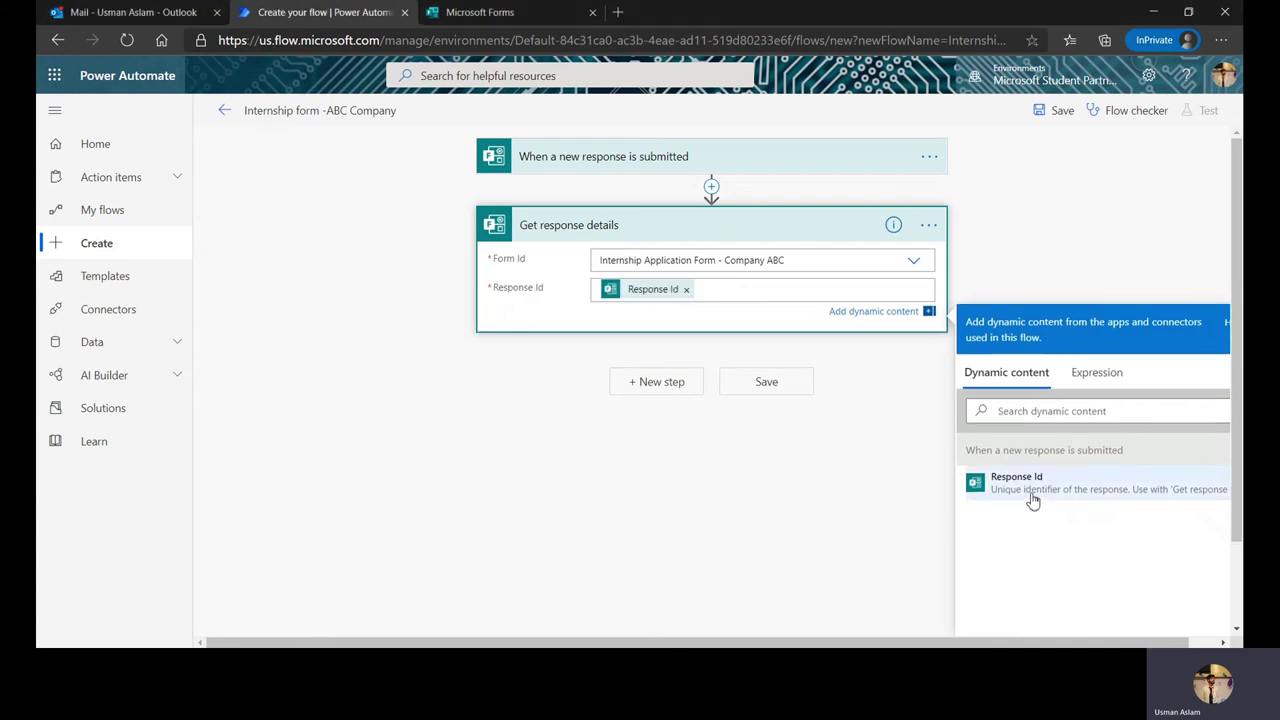
click(672, 398)
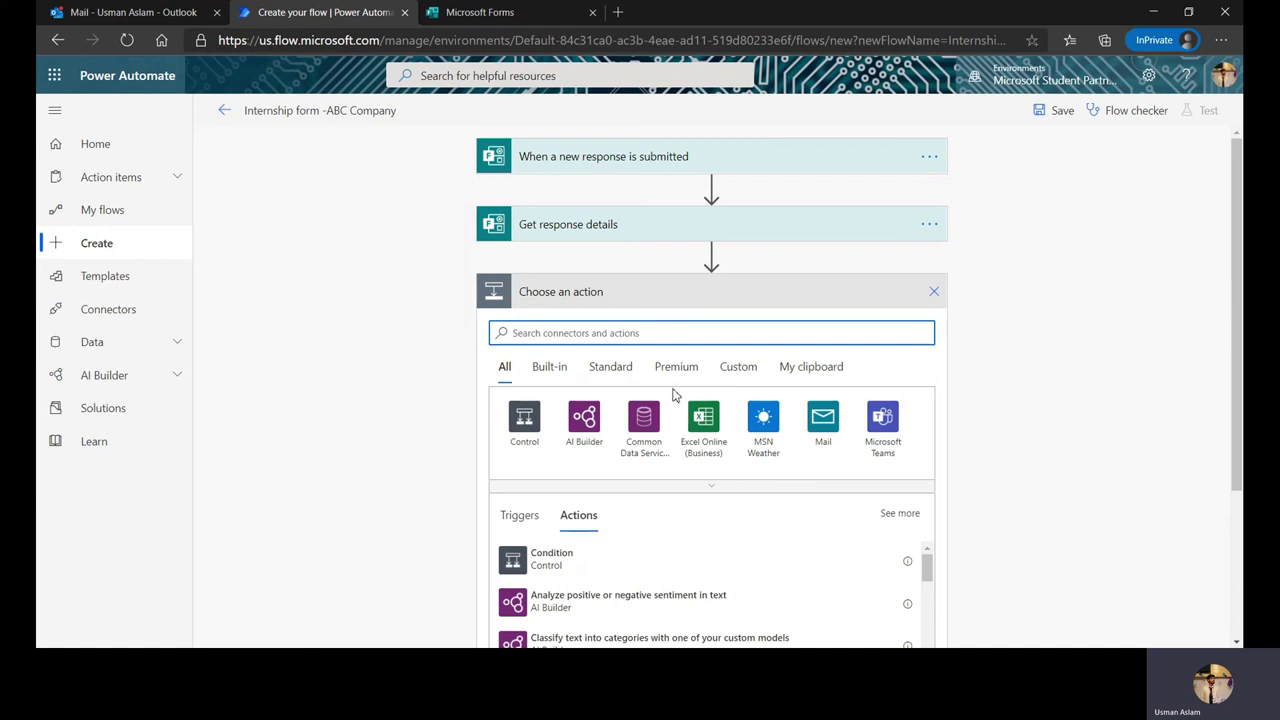
Step: Add a Send an email notification (V3) action and select its To field
text(send a)
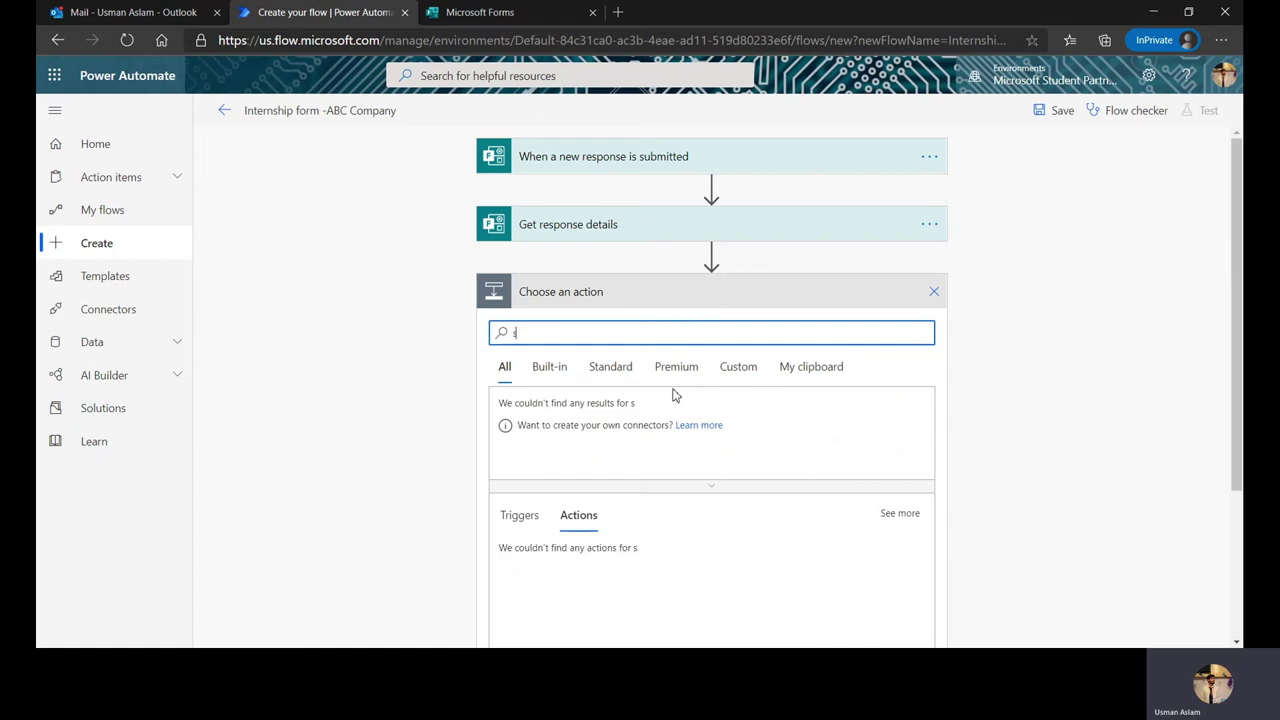
key(BackSpace)
key(BackSpace)
key(BackSpace)
key(BackSpace)
key(BackSpace)
key(BackSpace)
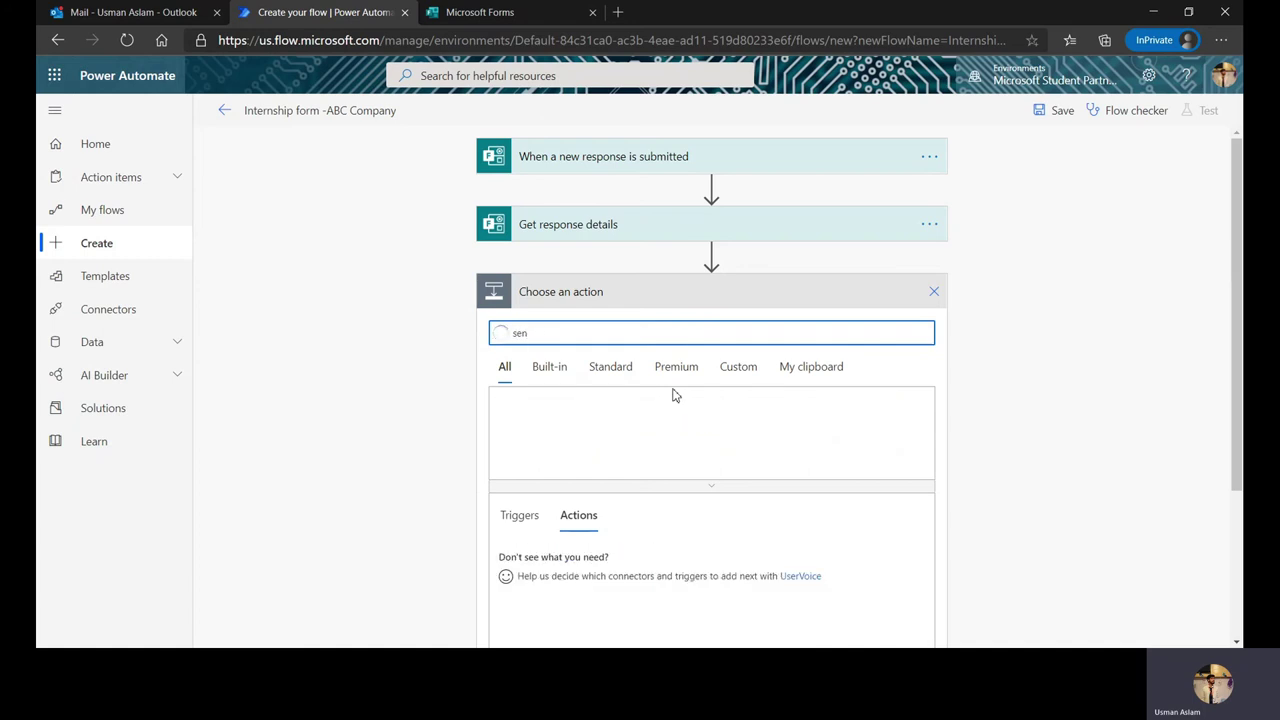
text(email)
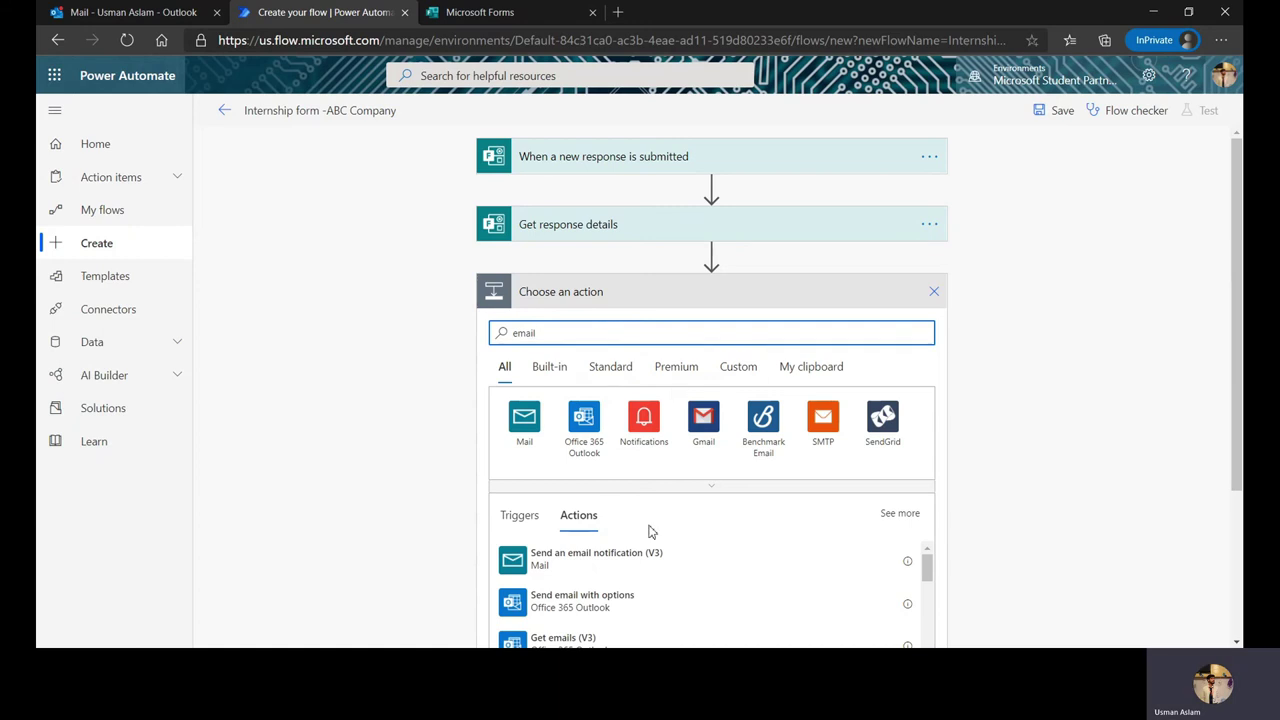
click(655, 566)
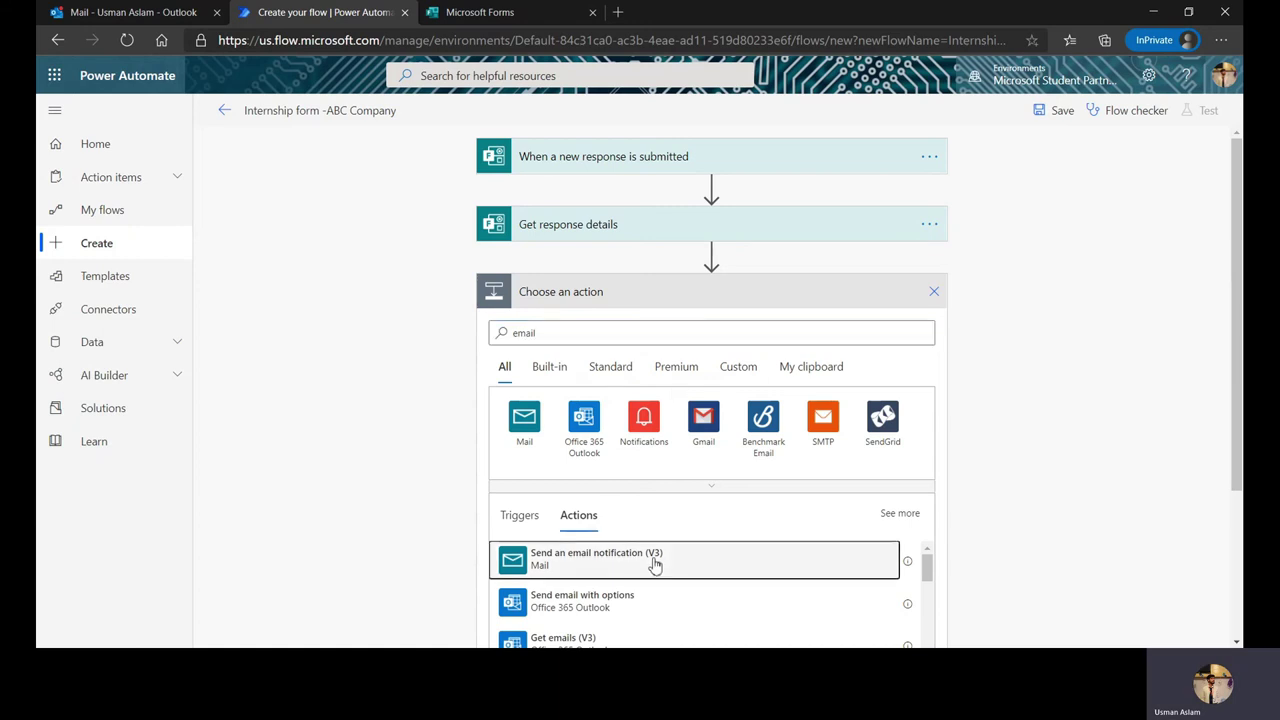
click(655, 566)
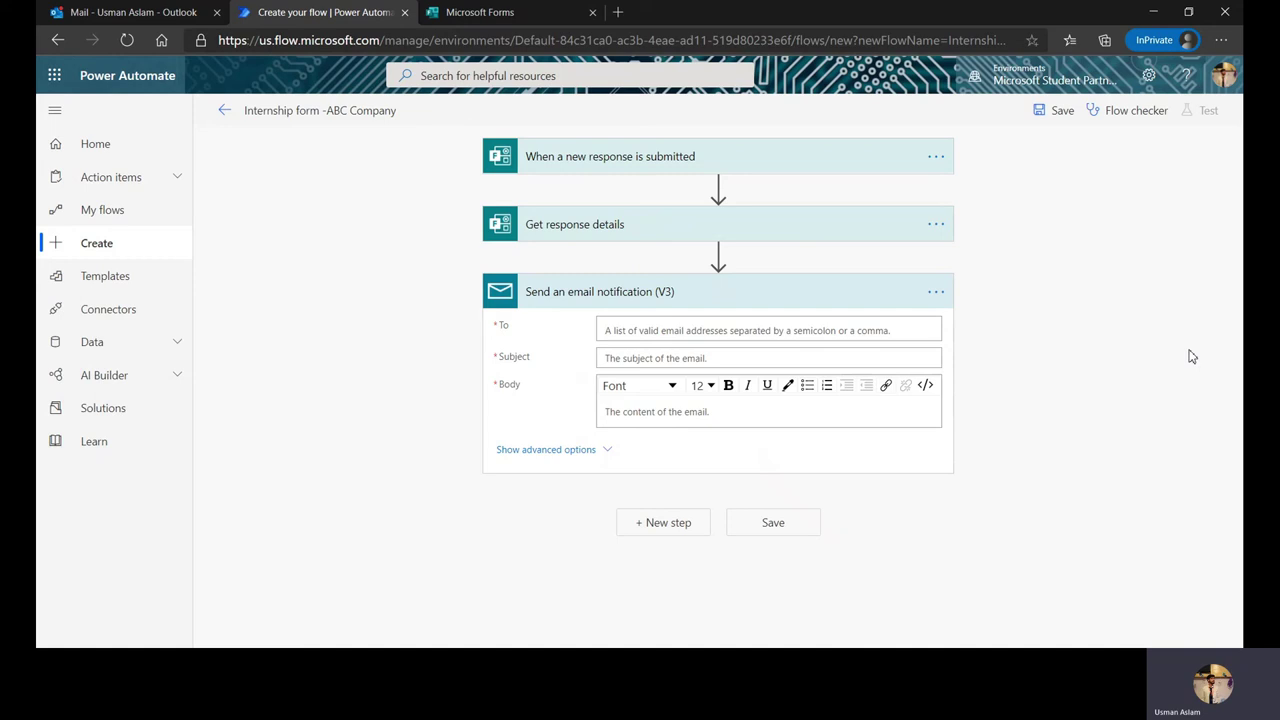
click(722, 332)
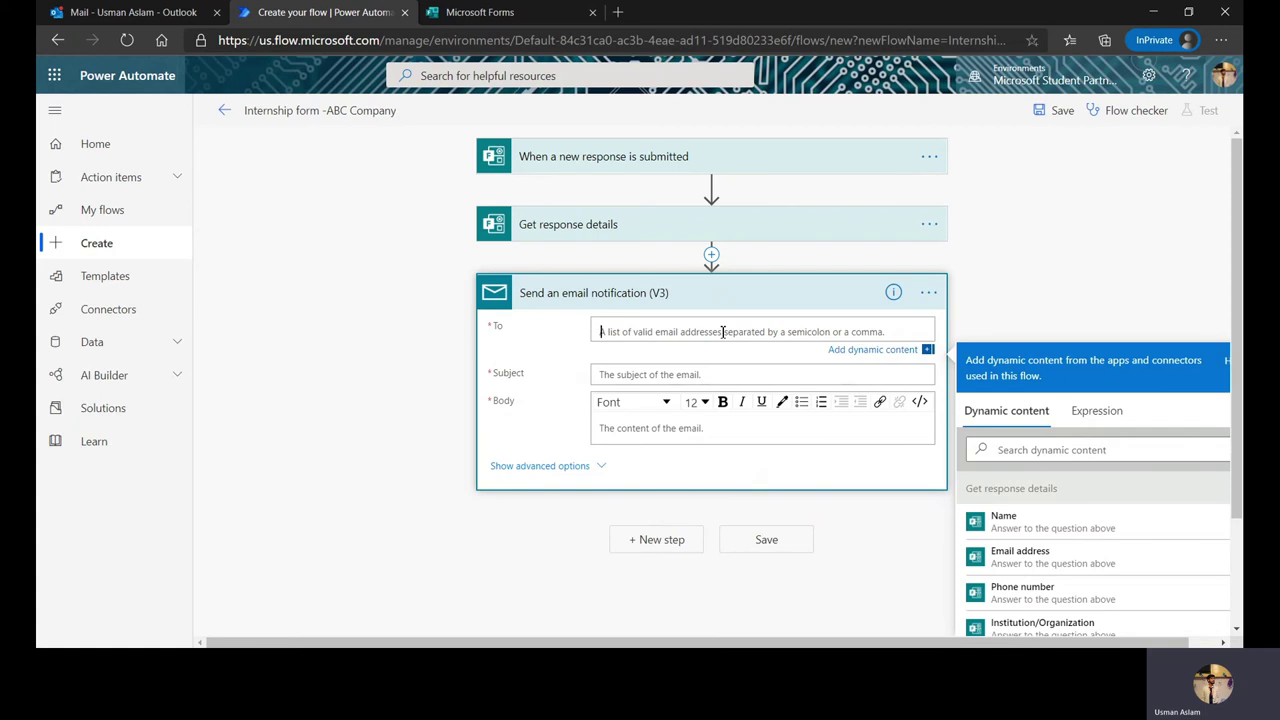
Step: Address the email to Responders' Email with subject 'Thank you for applying for our internship!'
scroll(1045, 542, down, 1)
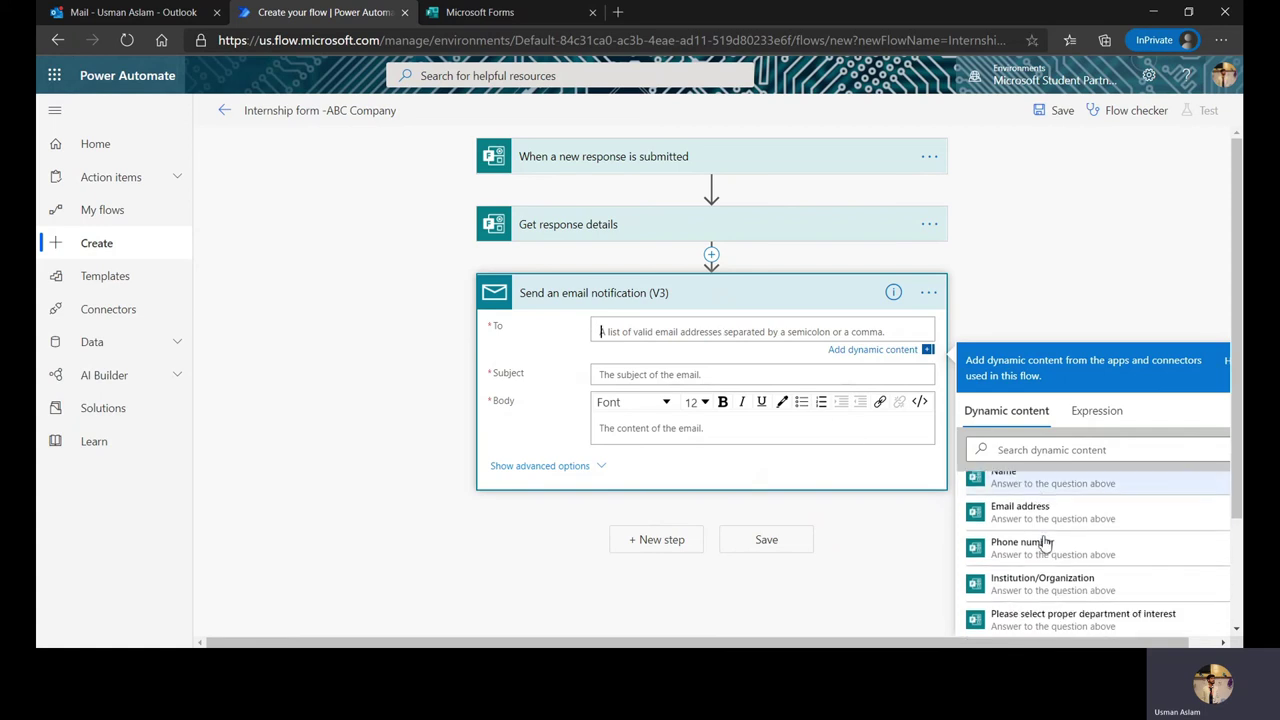
scroll(1045, 542, down, 3)
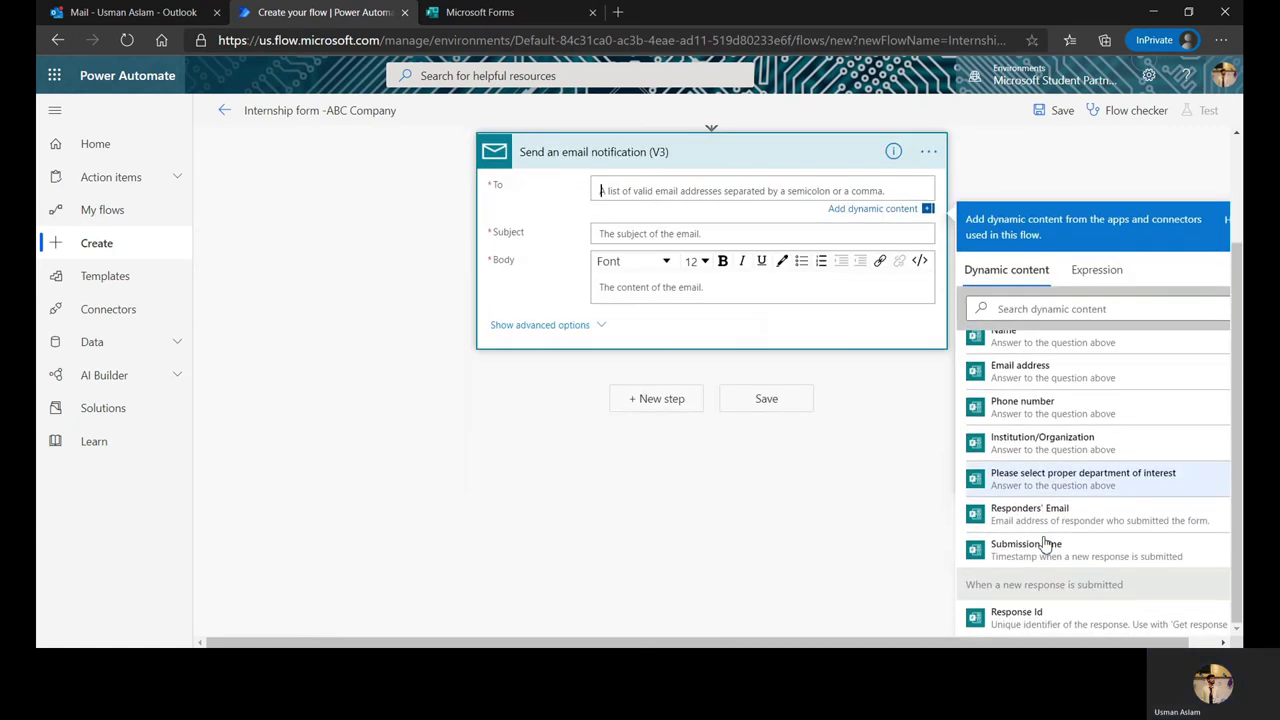
click(1040, 512)
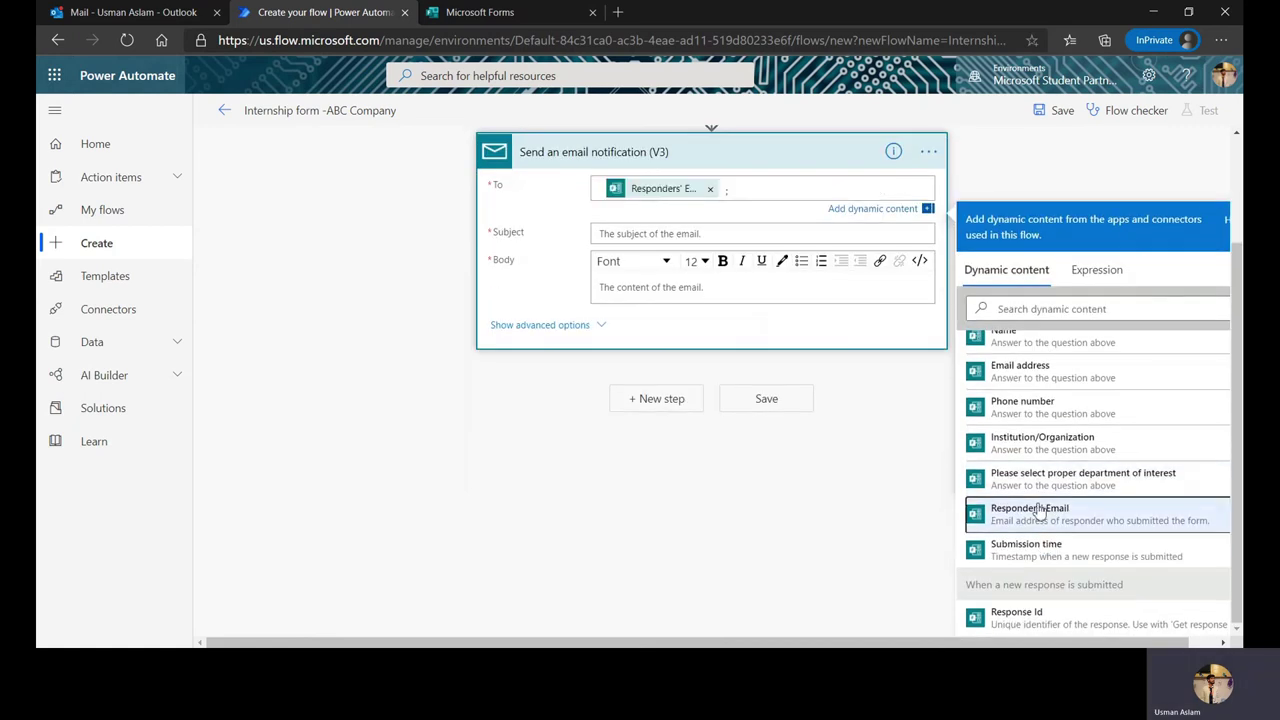
click(686, 233)
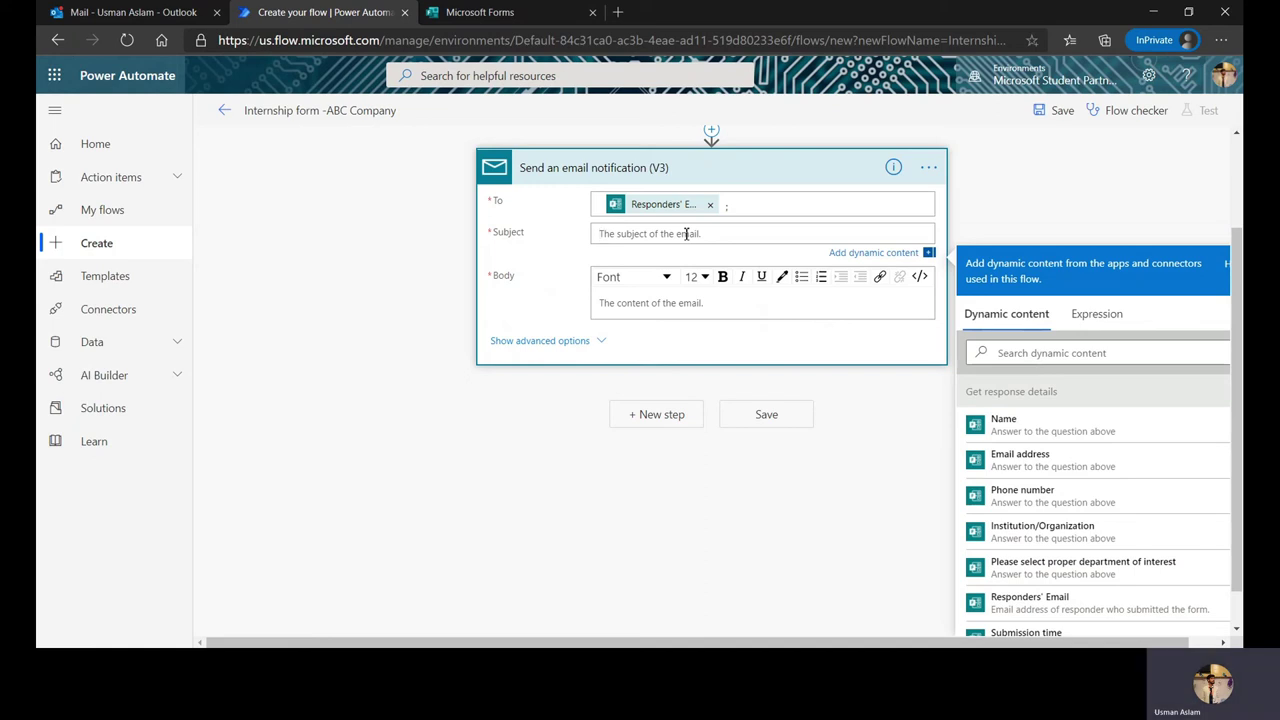
text(Thank yo)
text(u for sub)
text(m)
key(BackSpace)
key(BackSpace)
key(BackSpace)
key(BackSpace)
text(applying for our internship!)
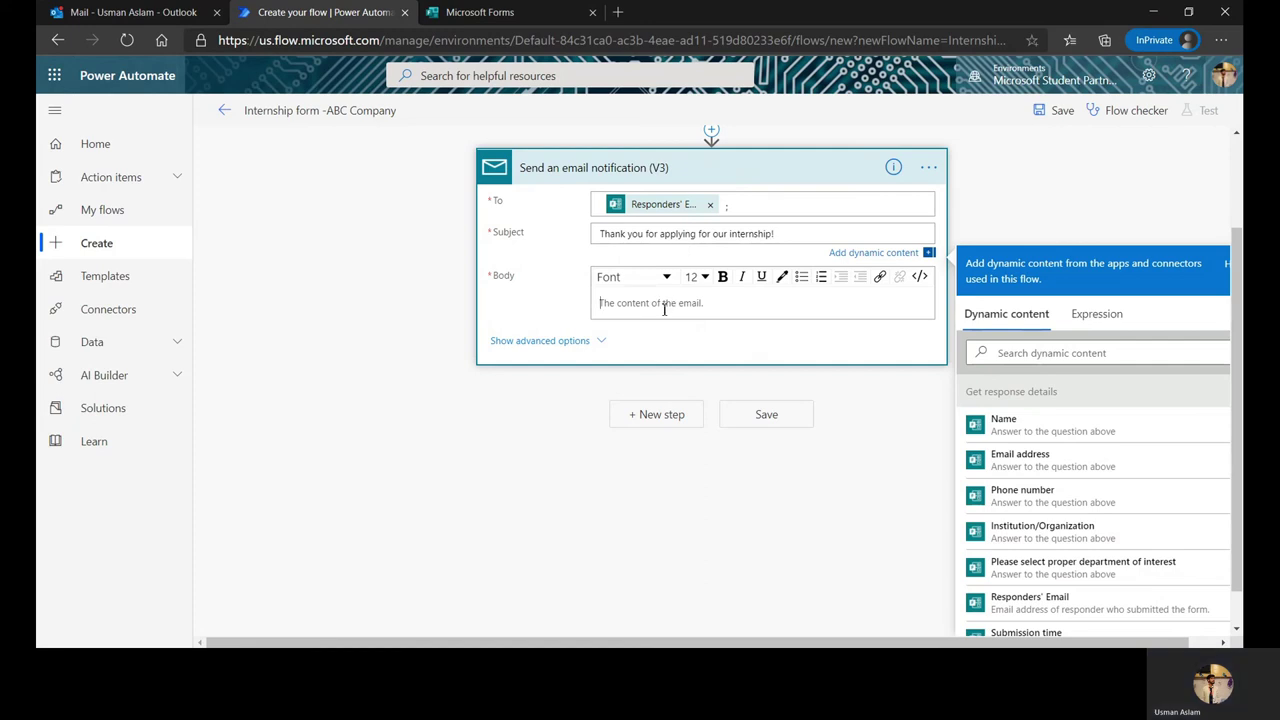
click(664, 309)
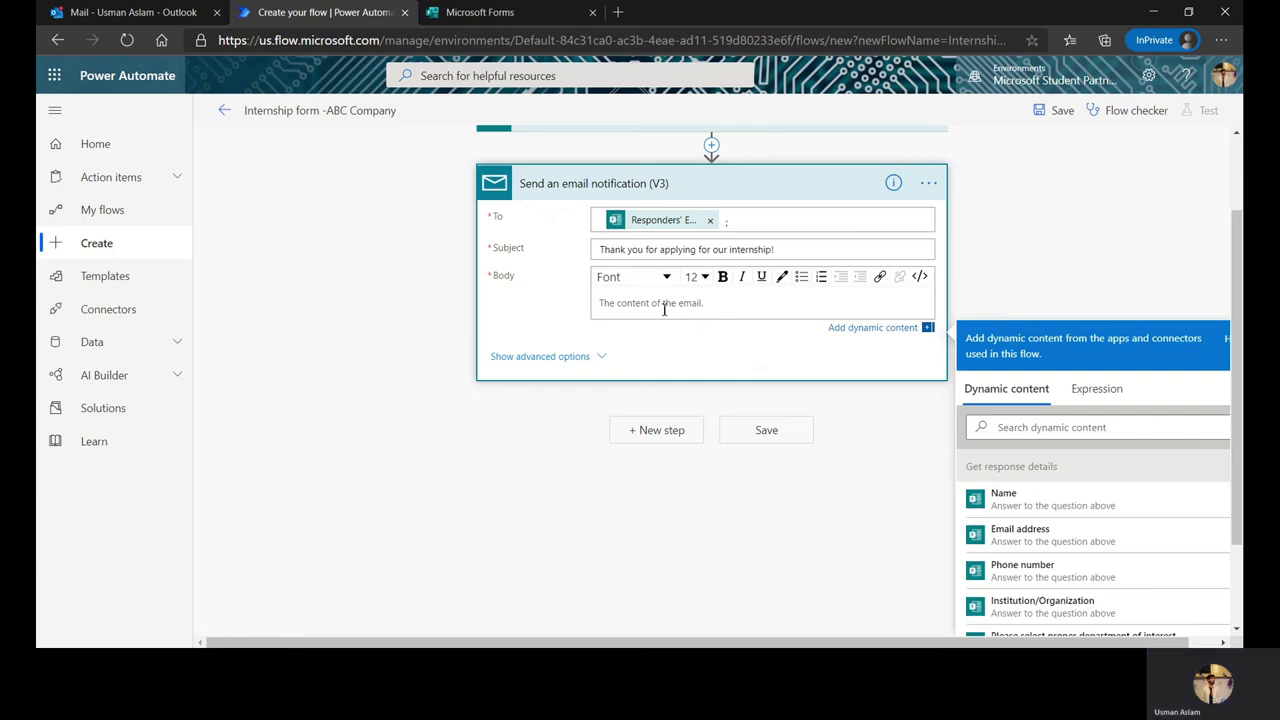
Step: Start the body with 'Hello' plus the applicant's Name and a thank-you for applying to the company internship
text(Hello)
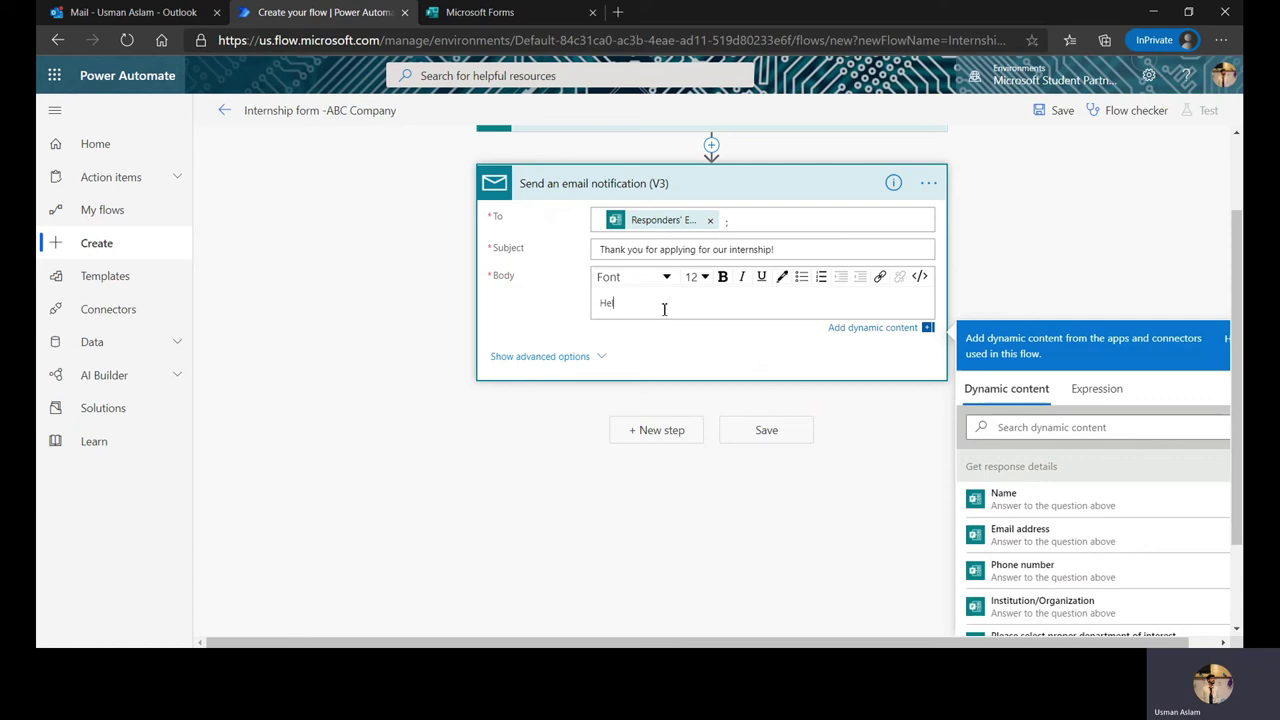
click(1043, 512)
text(! Thank yo)
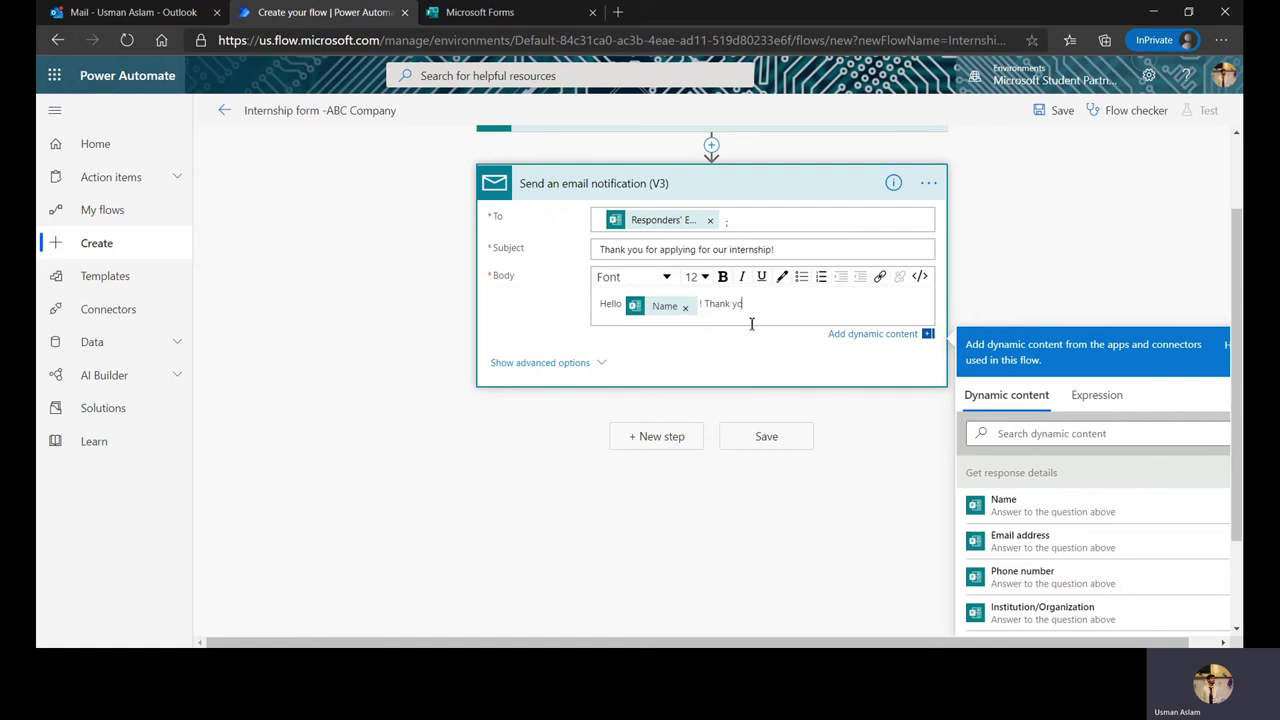
text(u for applying for th)
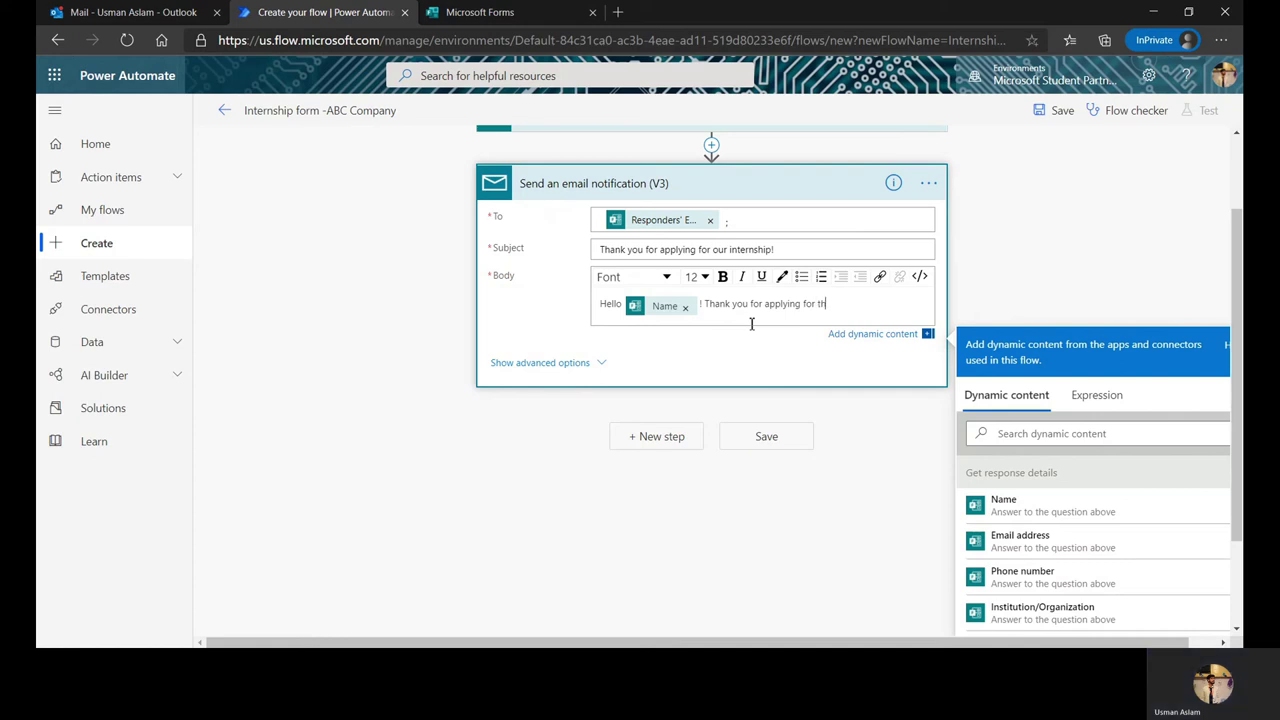
text(e inte)
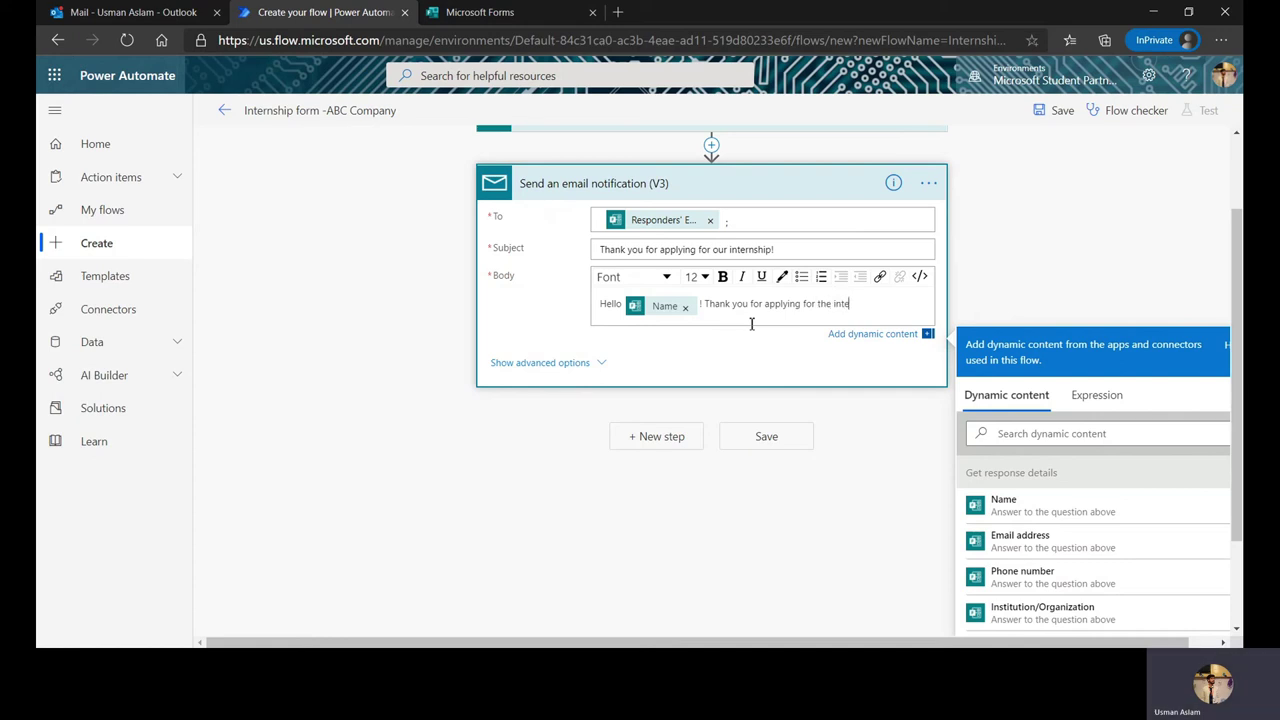
text(rnship of our company!)
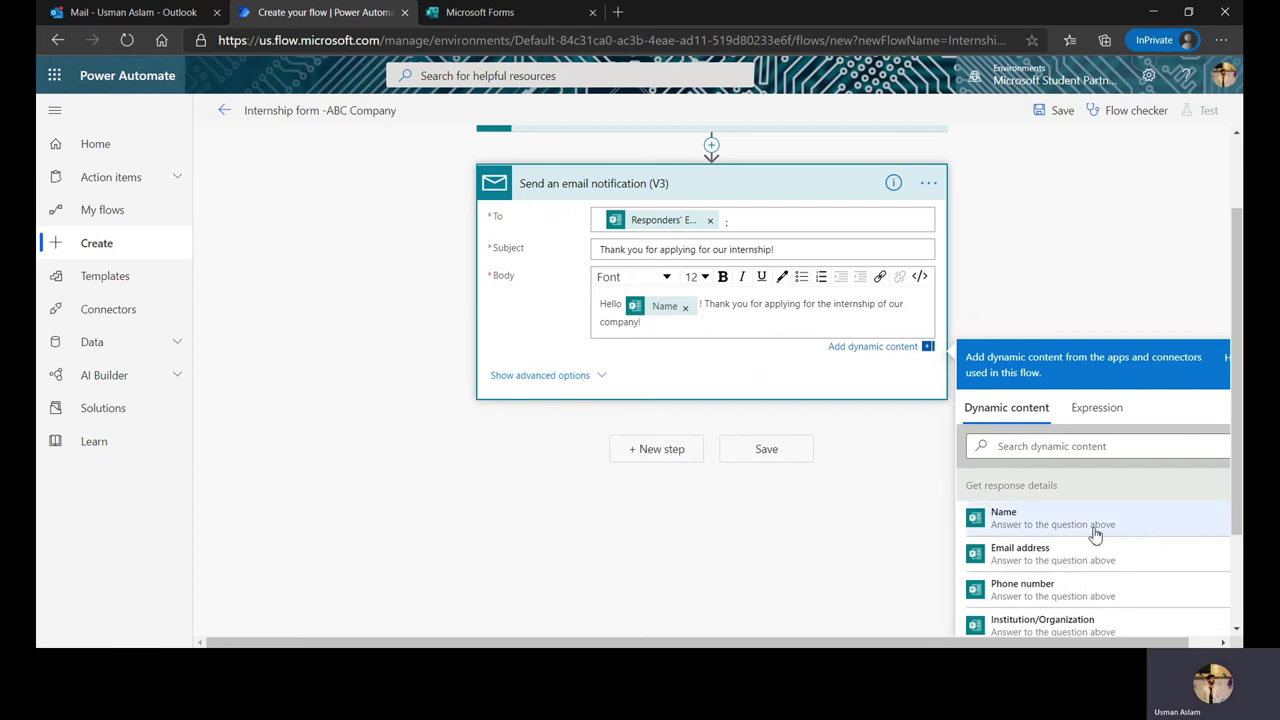
Step: Add the selected department and 'We will get back to you soon!' to the body, then save the flow
scroll(1094, 531, down, 1)
text(! You have)
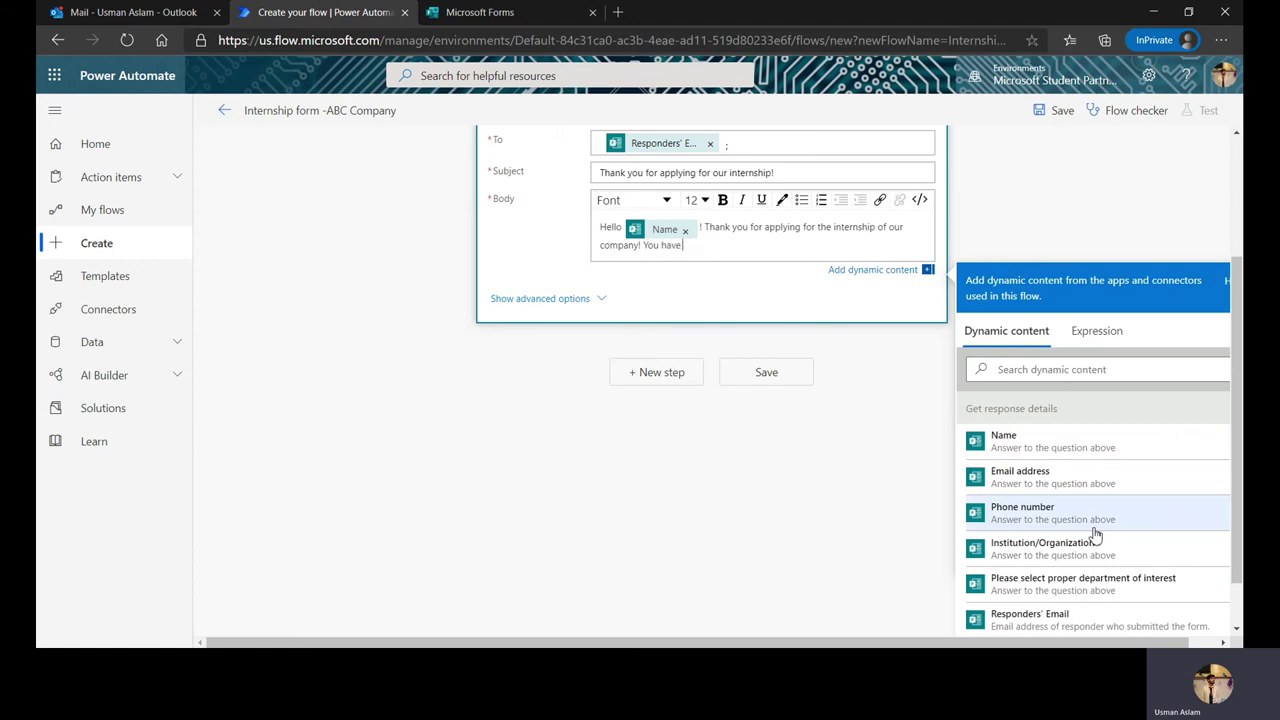
text( selected)
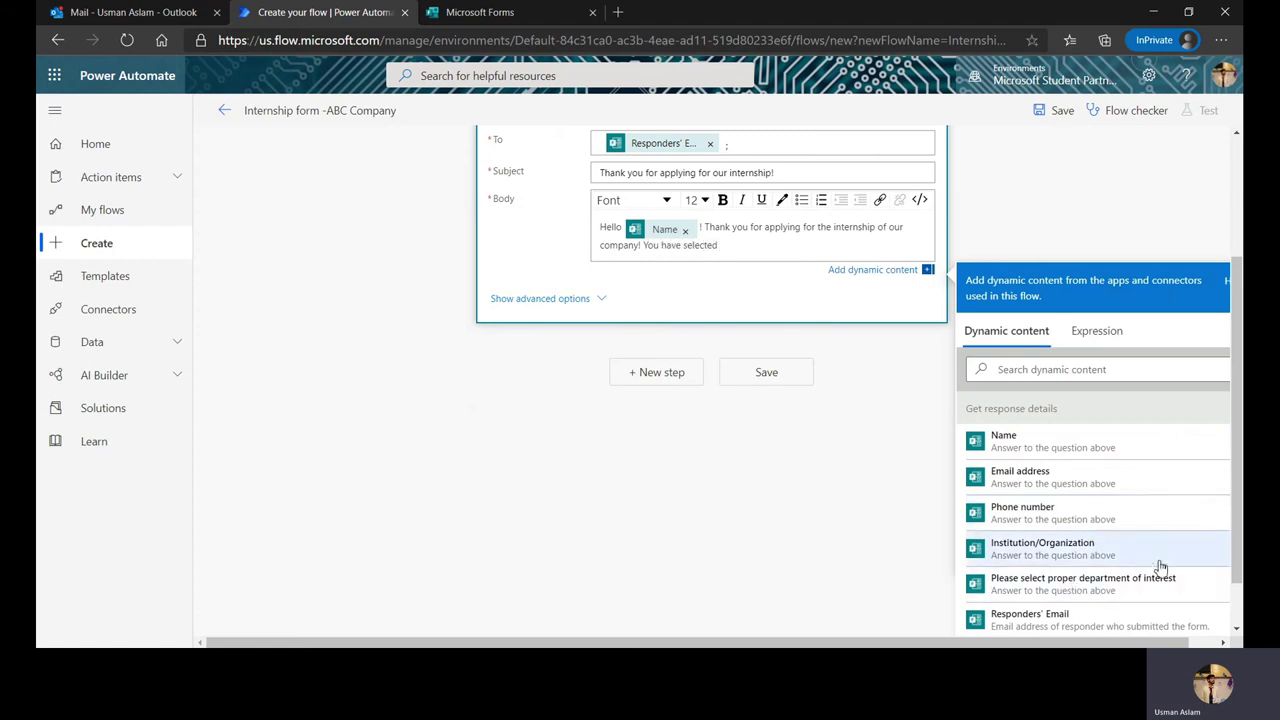
click(1136, 592)
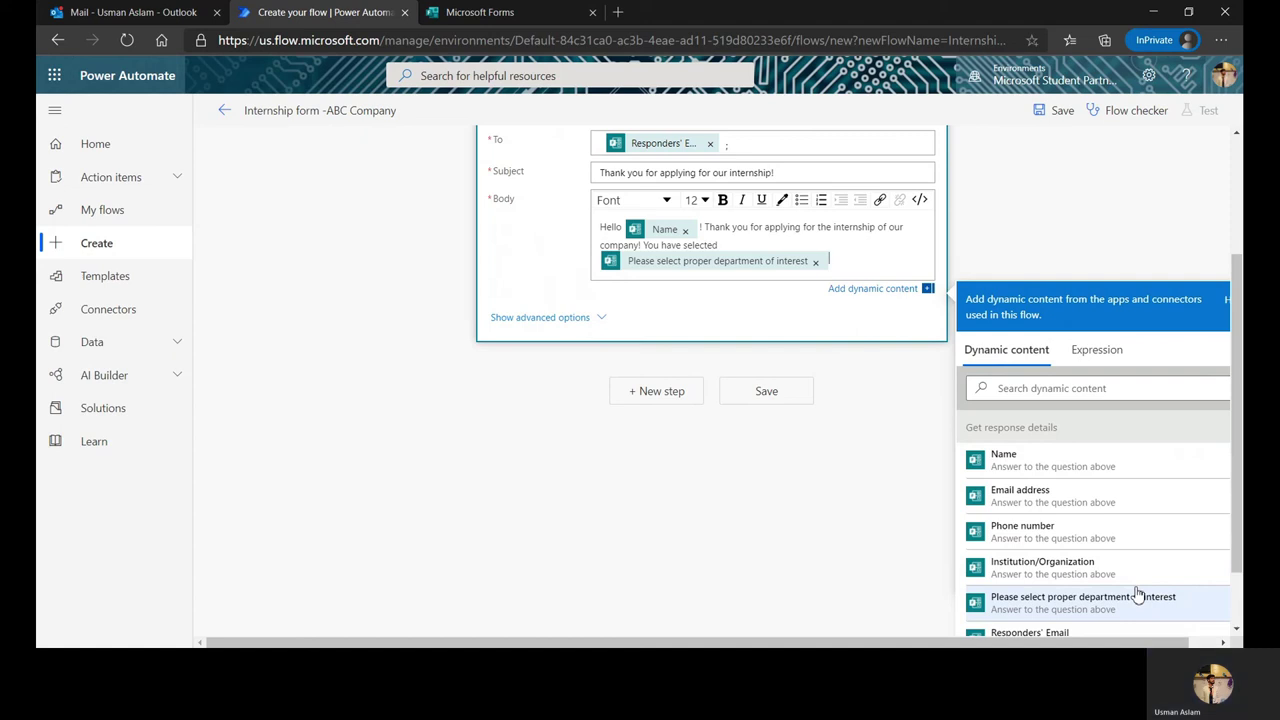
text(. W)
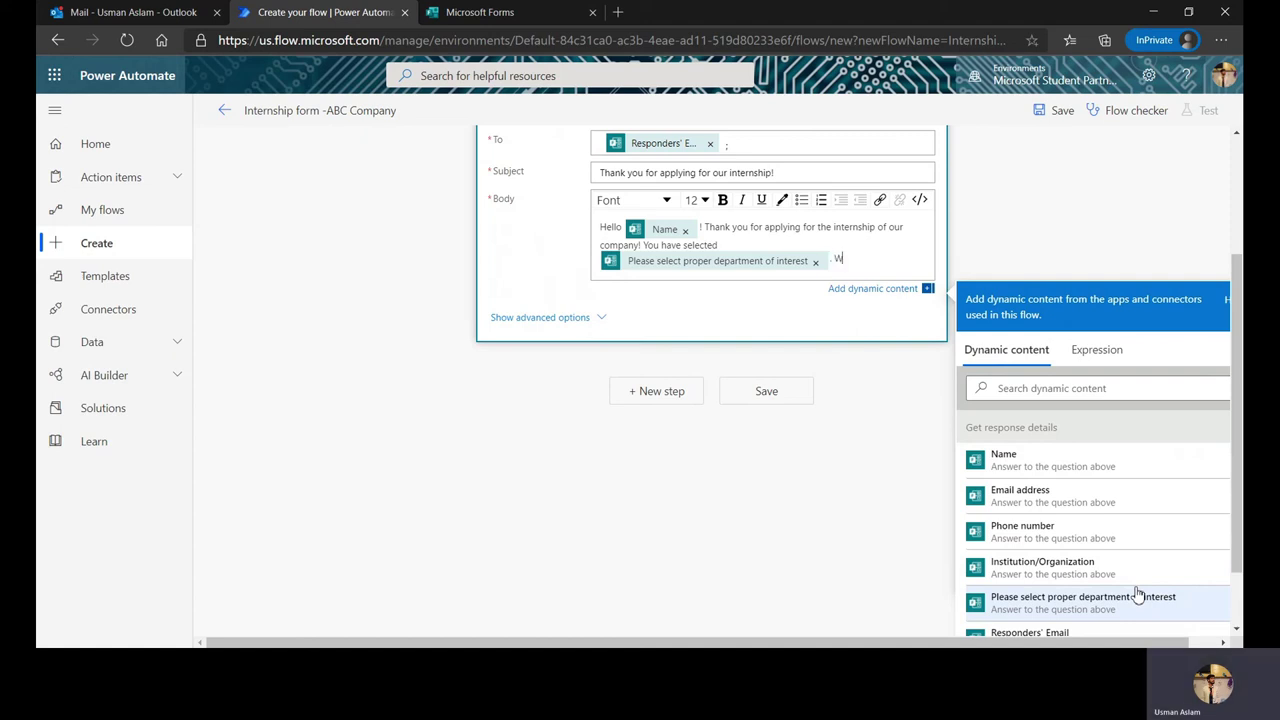
text(e will get back to you soon!)
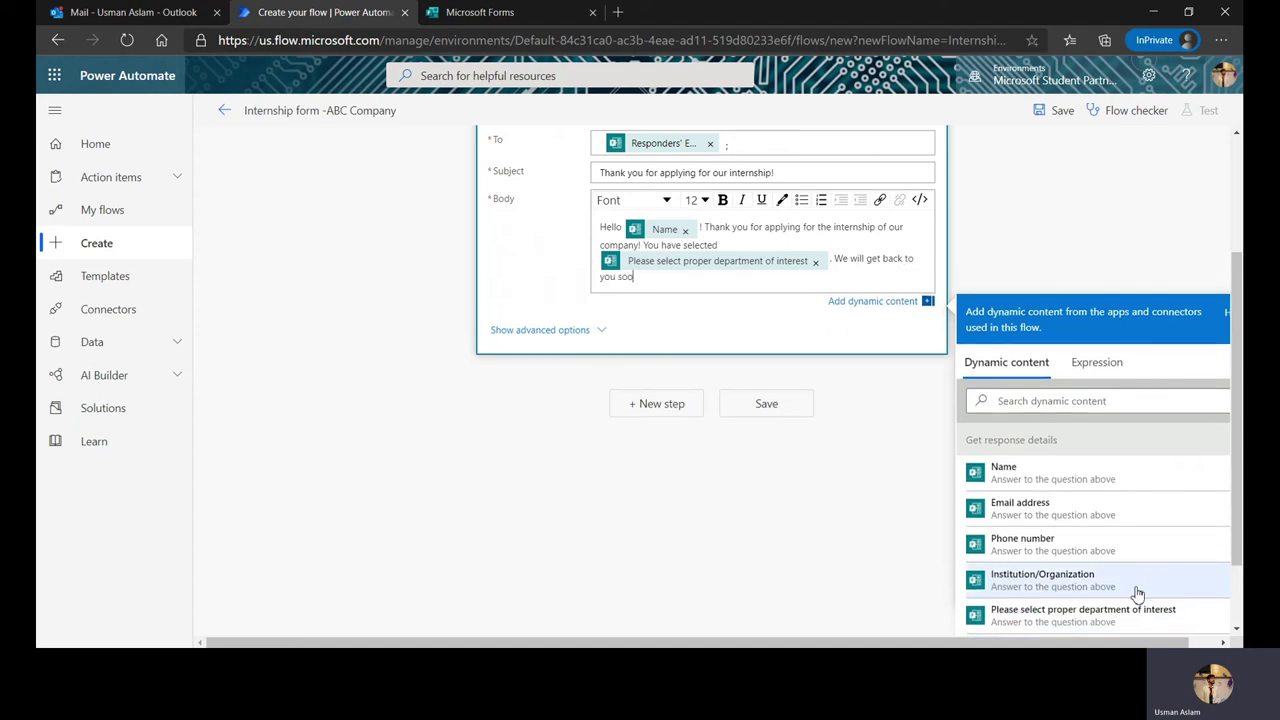
click(653, 529)
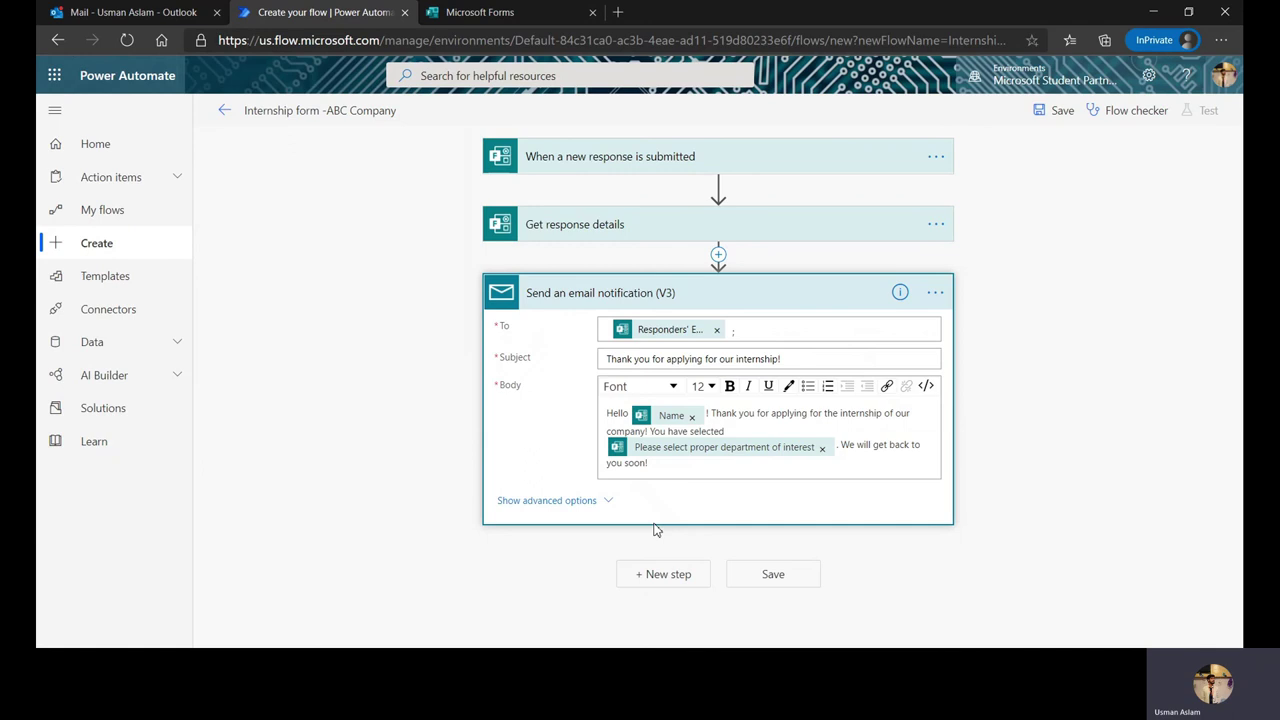
click(815, 573)
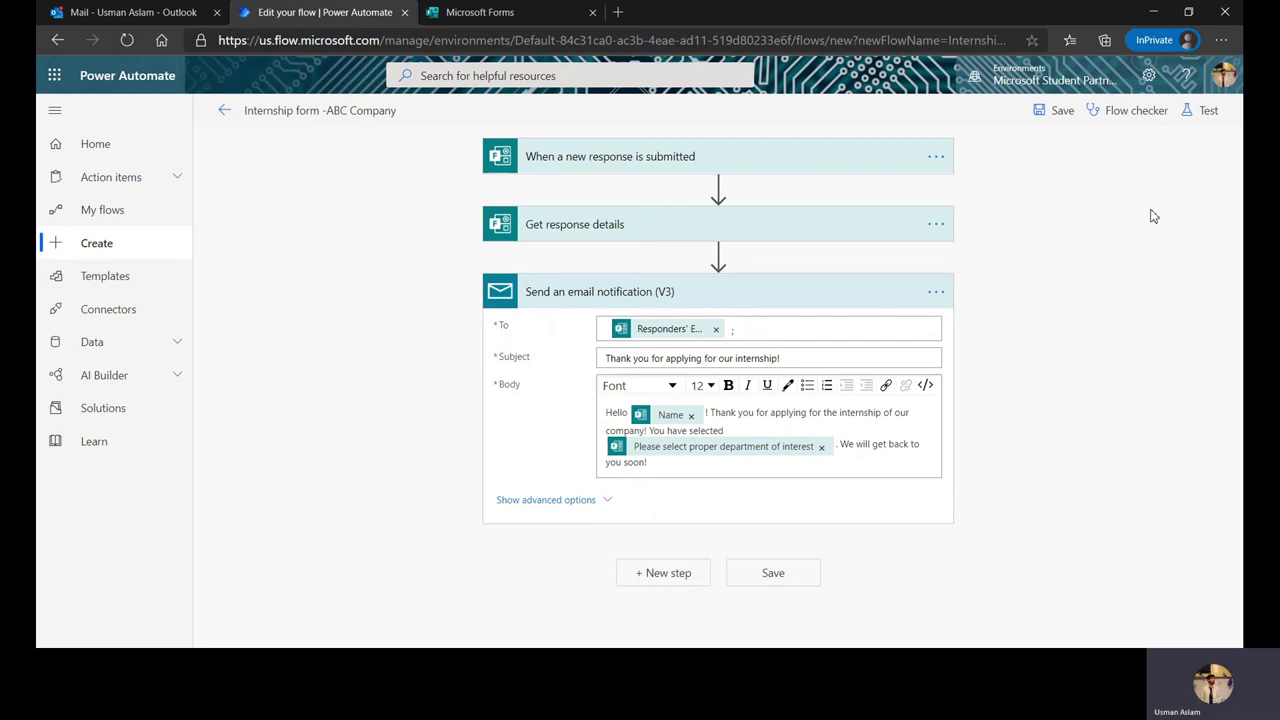
Step: Start a flow test using 'I'll perform the trigger action', then go to the internship form
click(1210, 110)
click(1071, 149)
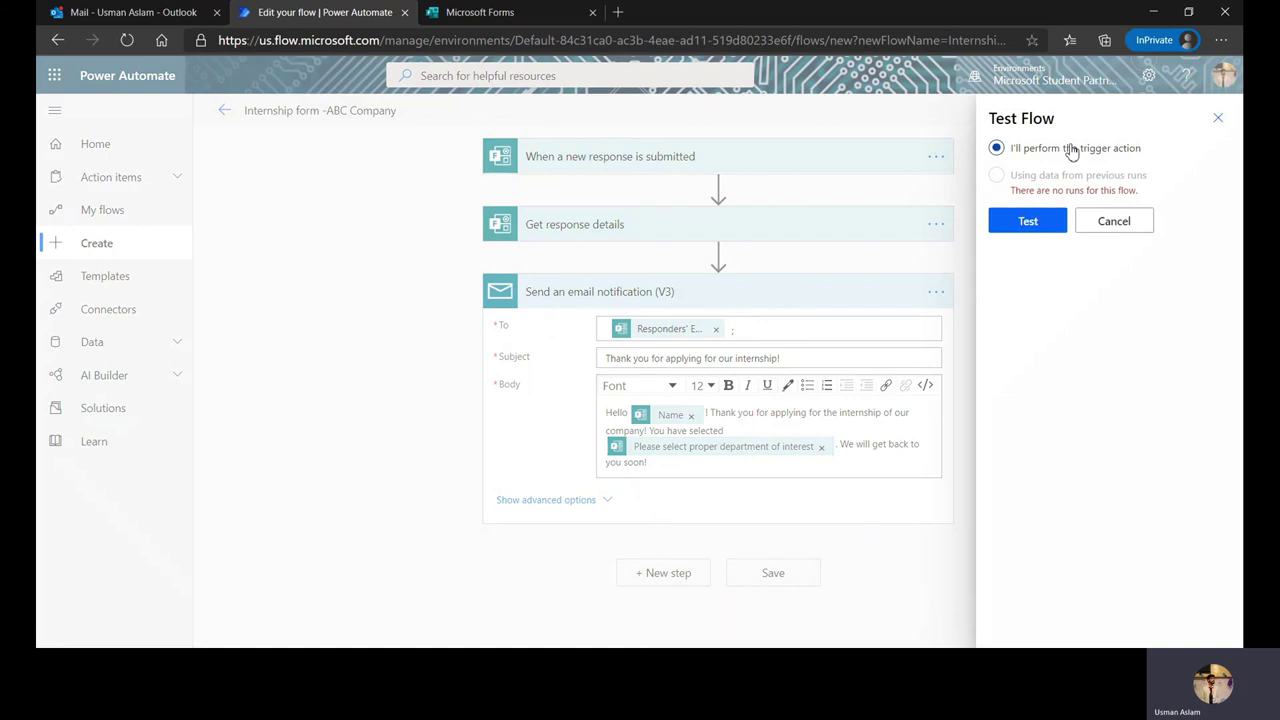
click(1040, 224)
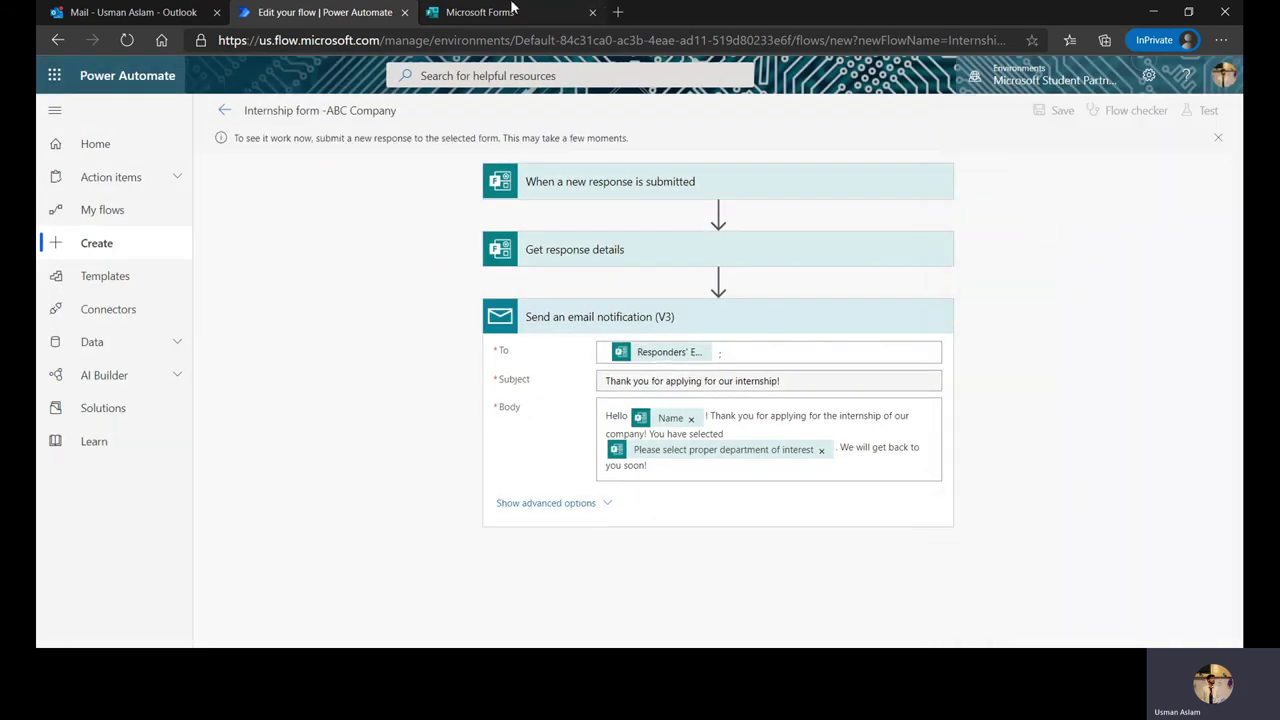
click(490, 12)
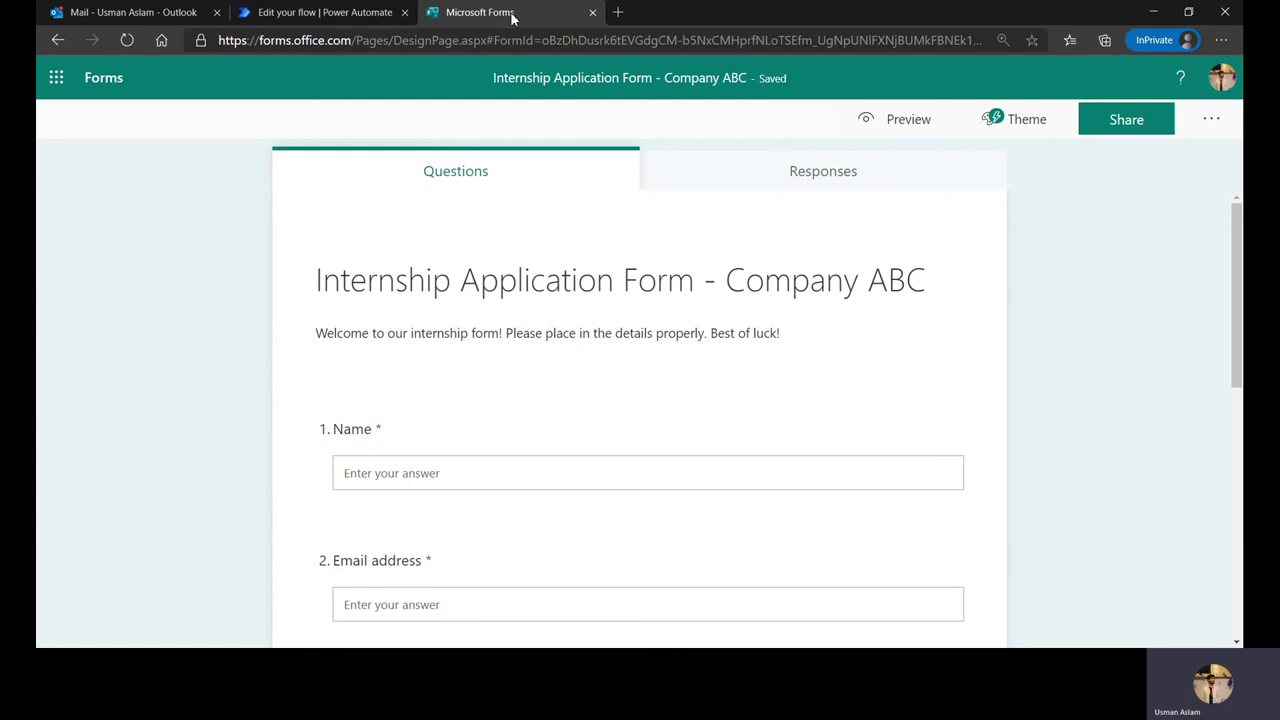
Step: Preview the form and enter the applicant's name and e-mail address
click(877, 124)
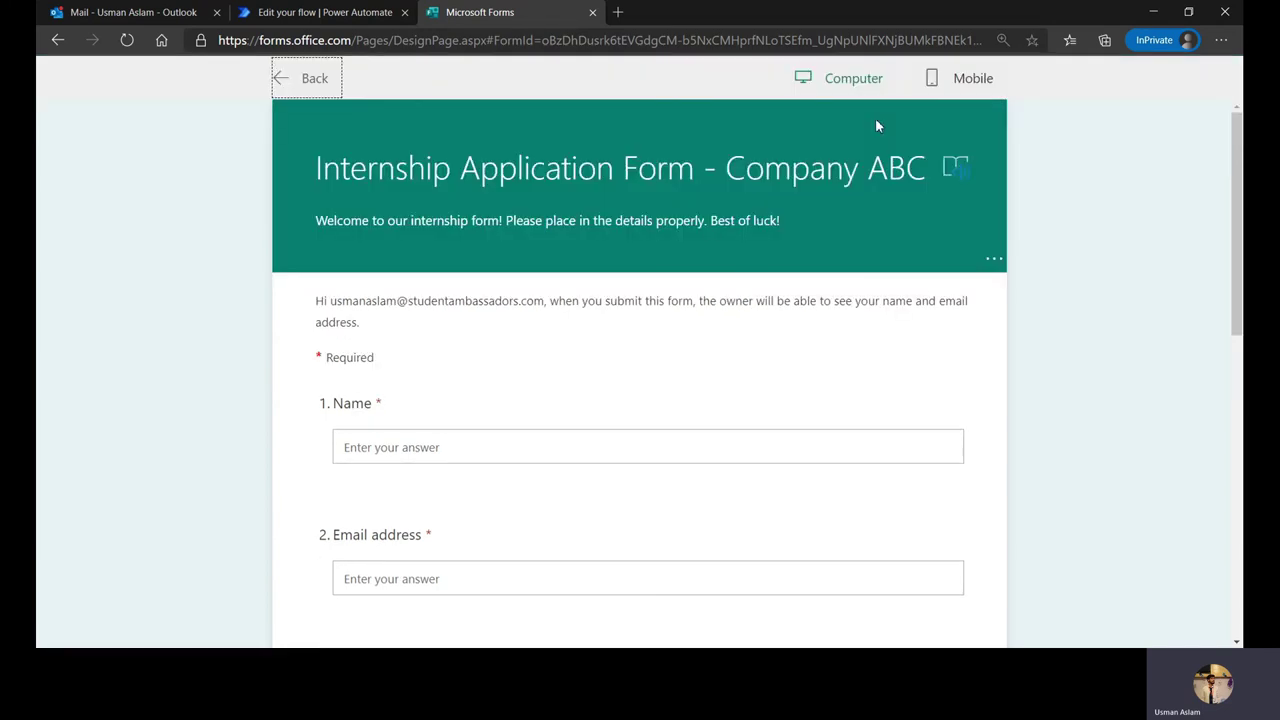
click(579, 447)
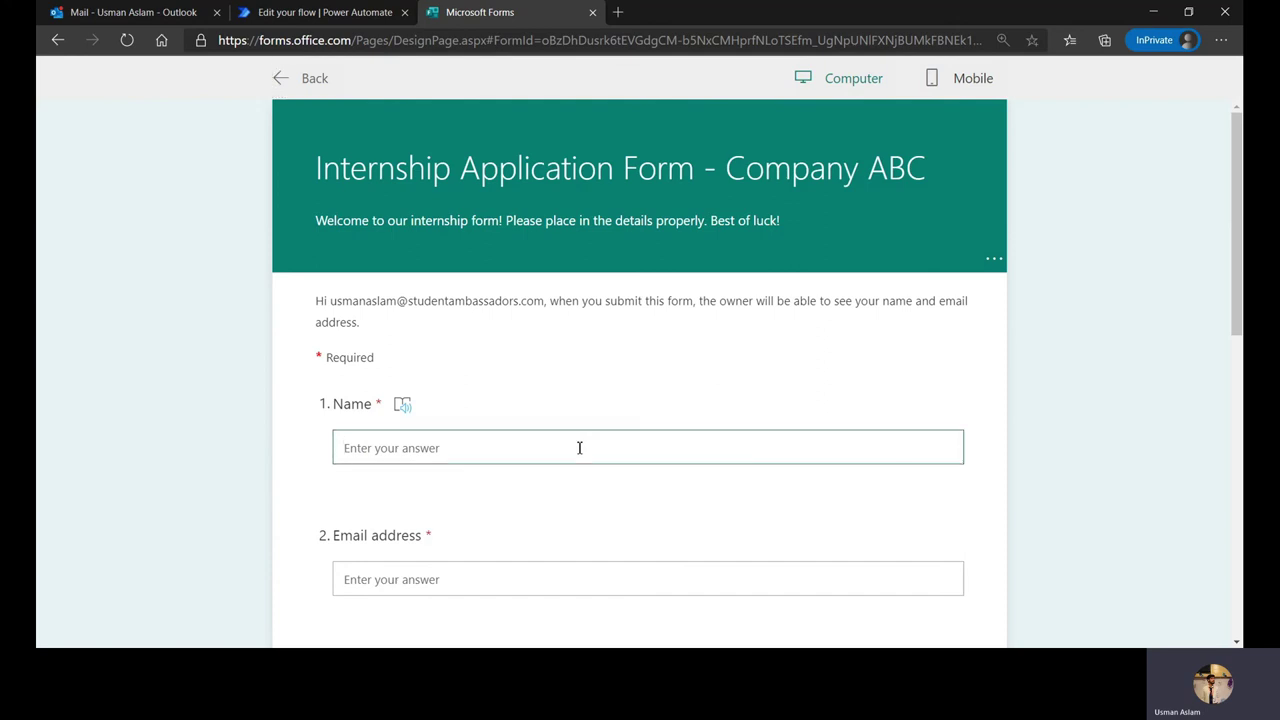
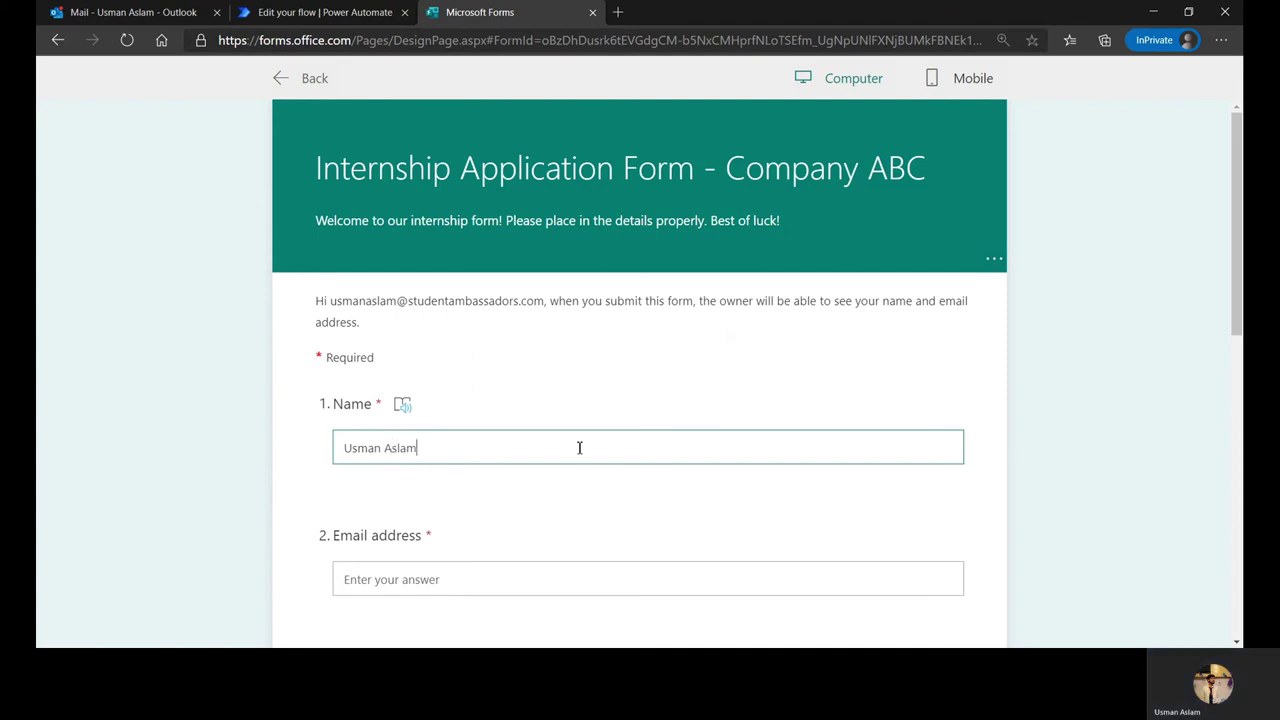
click(524, 576)
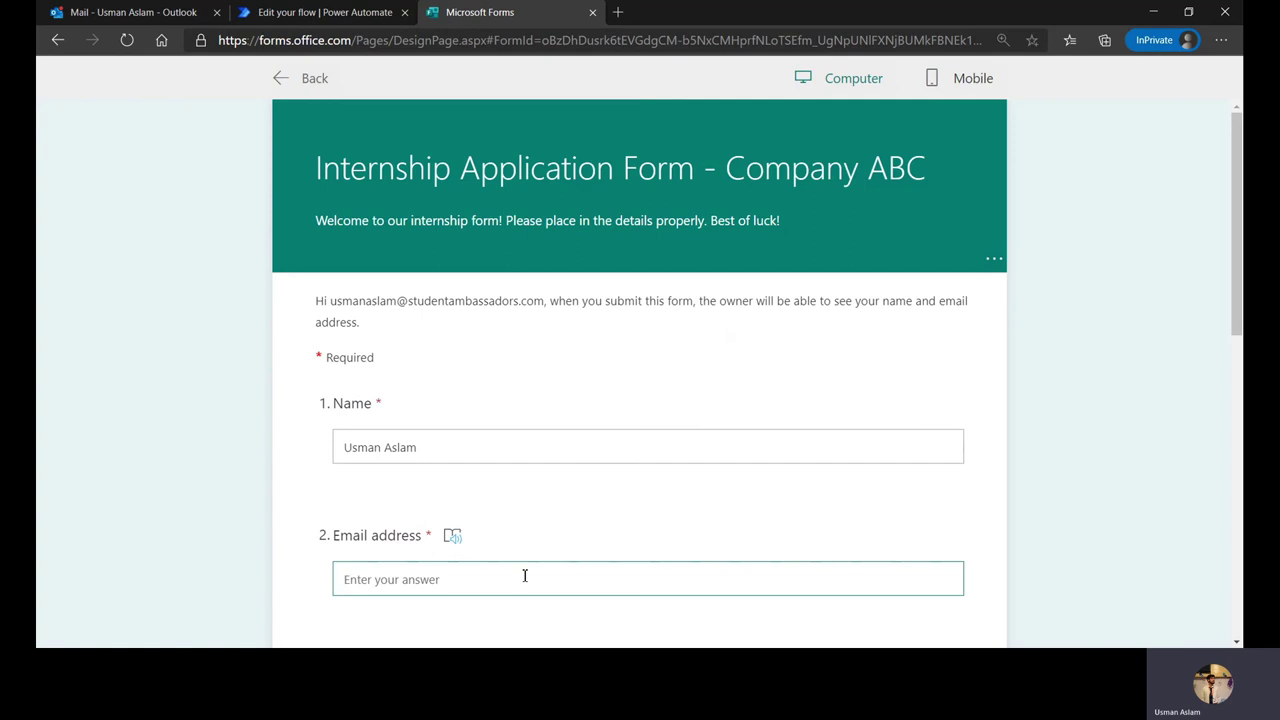
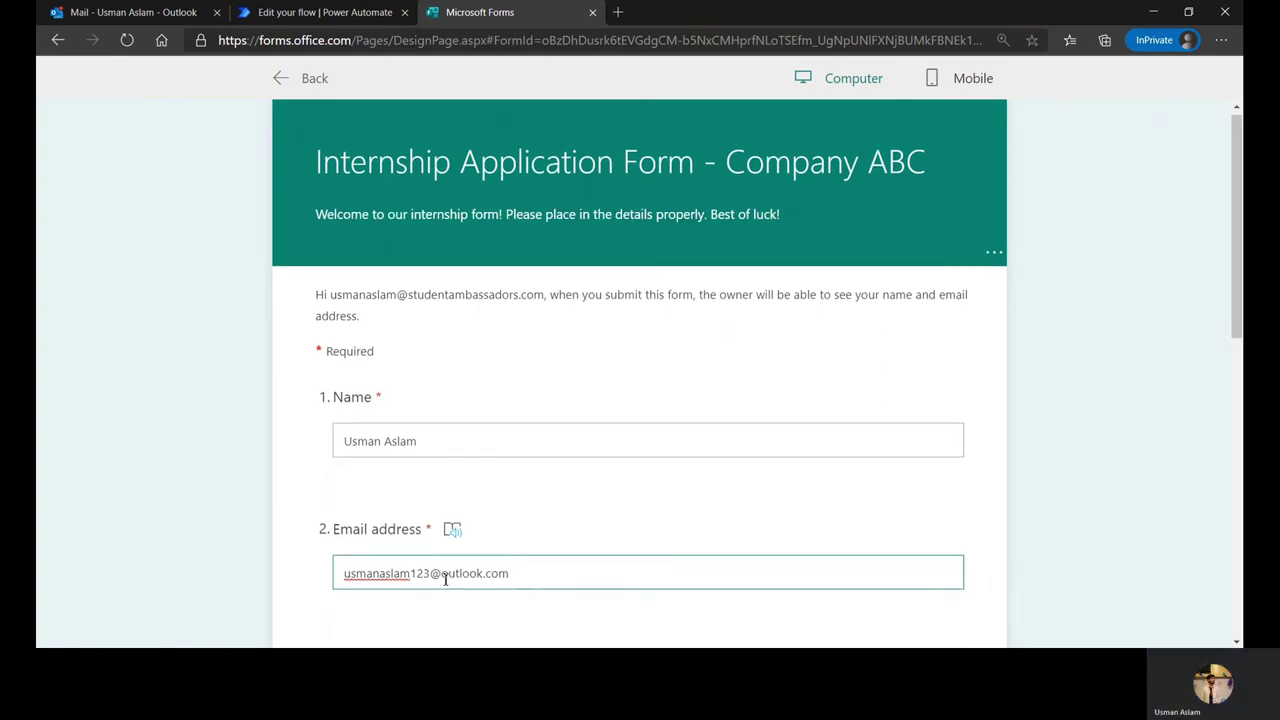
Step: Enter a phone number and institution DEFTAC Solutions, choose Sales & Marketing, and submit
scroll(397, 545, down, 2)
click(397, 540)
scroll(447, 543, down, 2)
scroll(447, 543, down, 1)
click(414, 434)
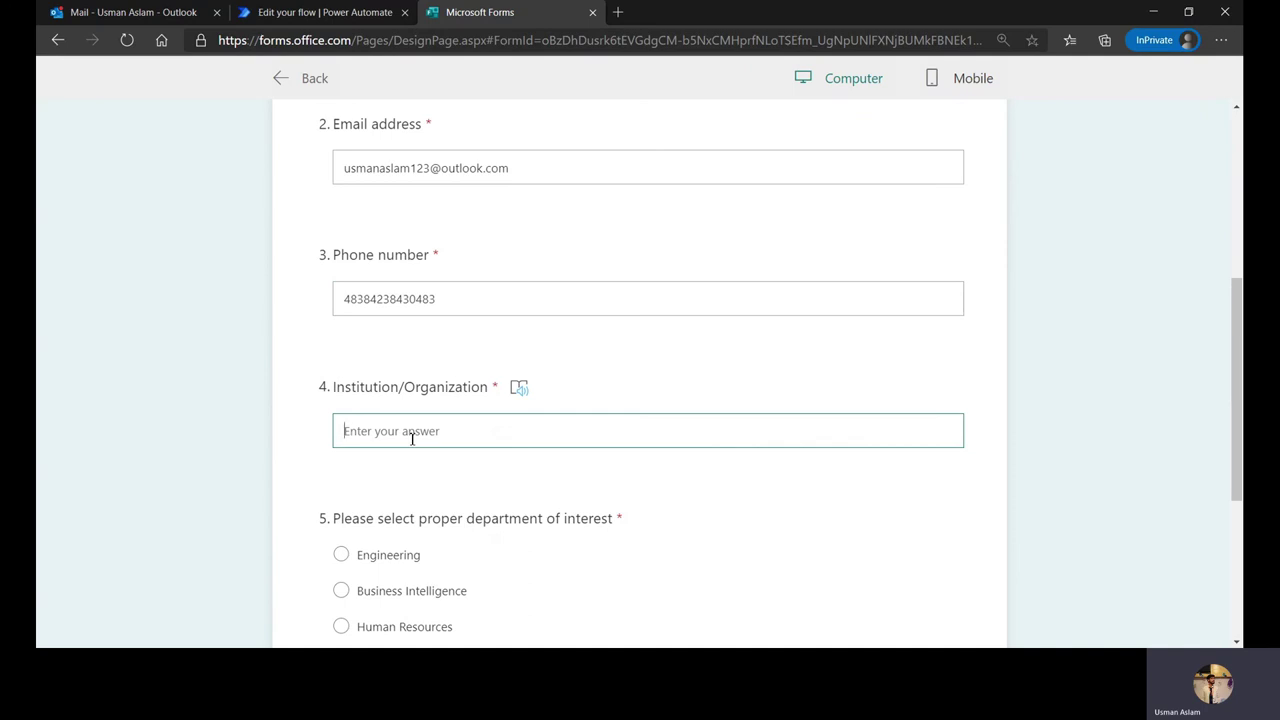
text(DEFTACK)
key(BackSpace)
text(Solutions)
scroll(412, 438, down, 3)
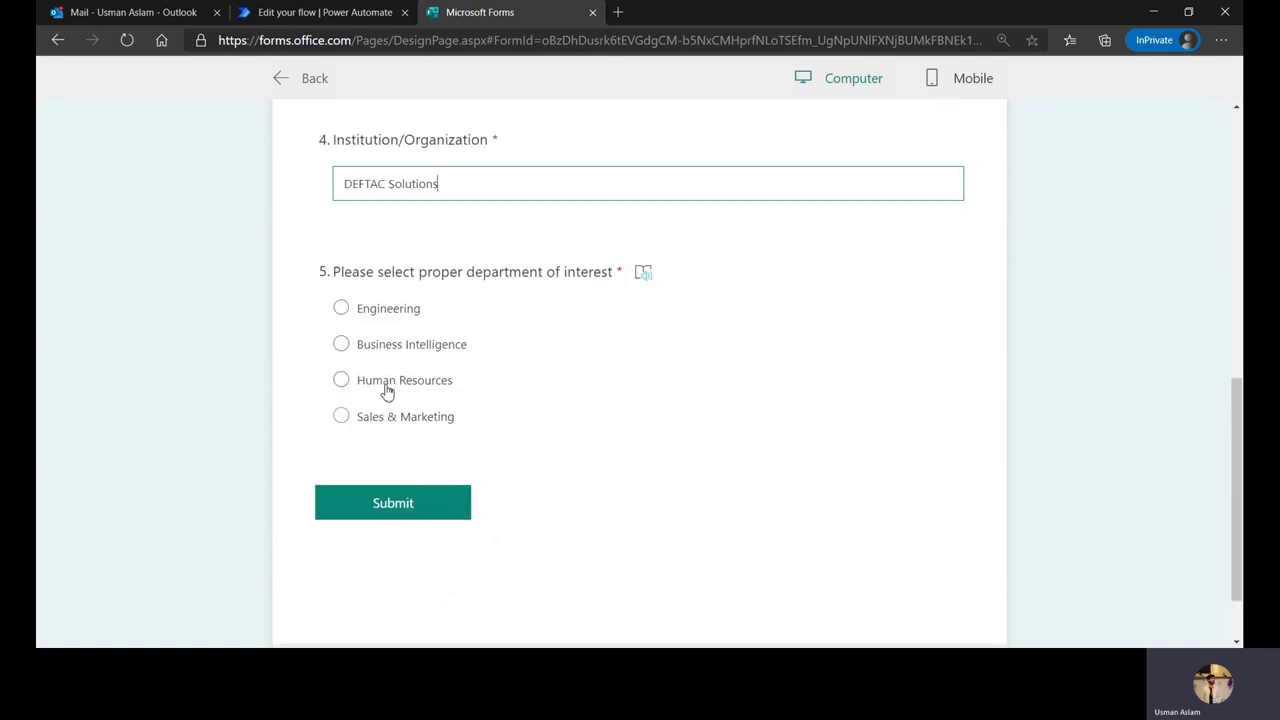
click(372, 417)
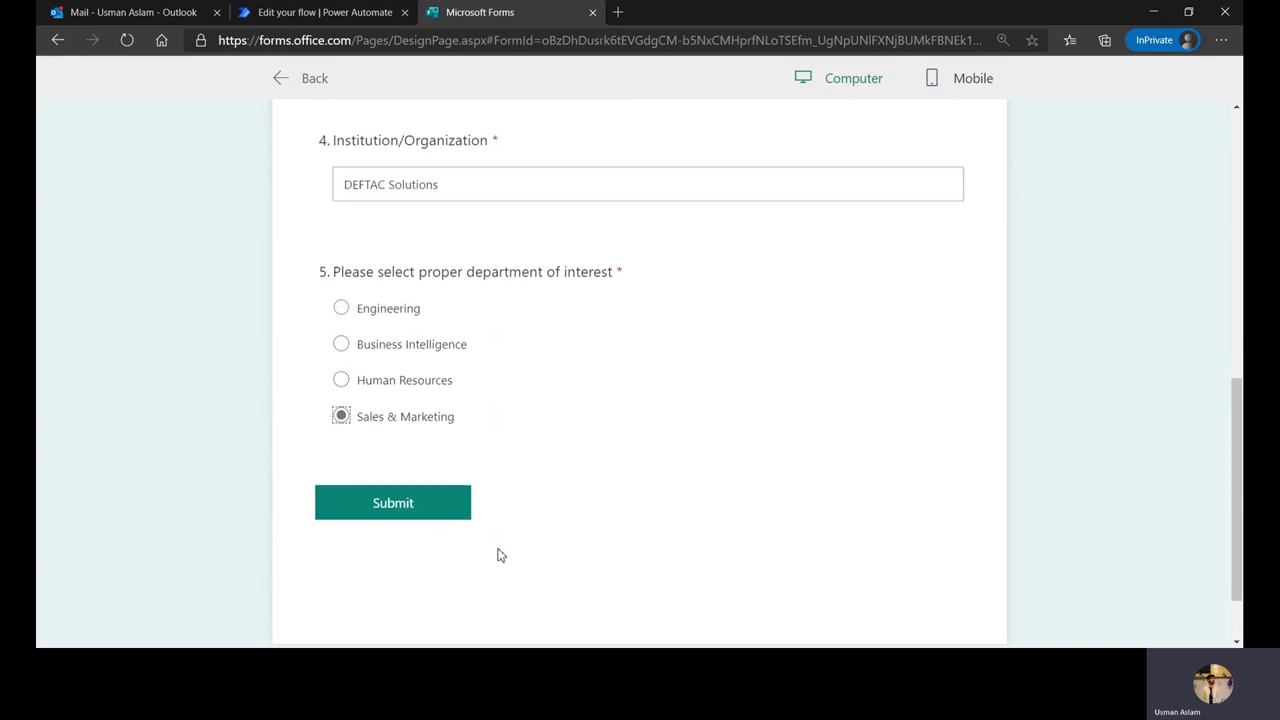
click(455, 503)
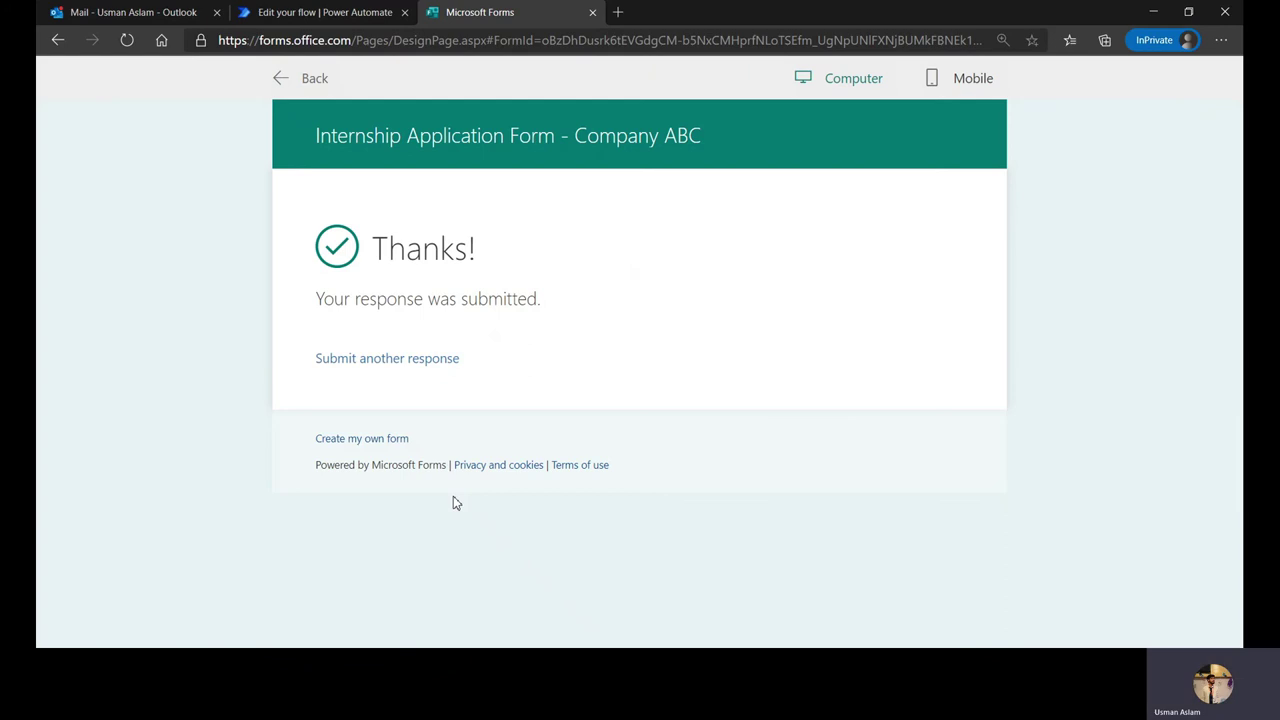
Step: Check the flow's run history and open the 'Thank you for applying' email in Outlook's Other inbox
click(349, 10)
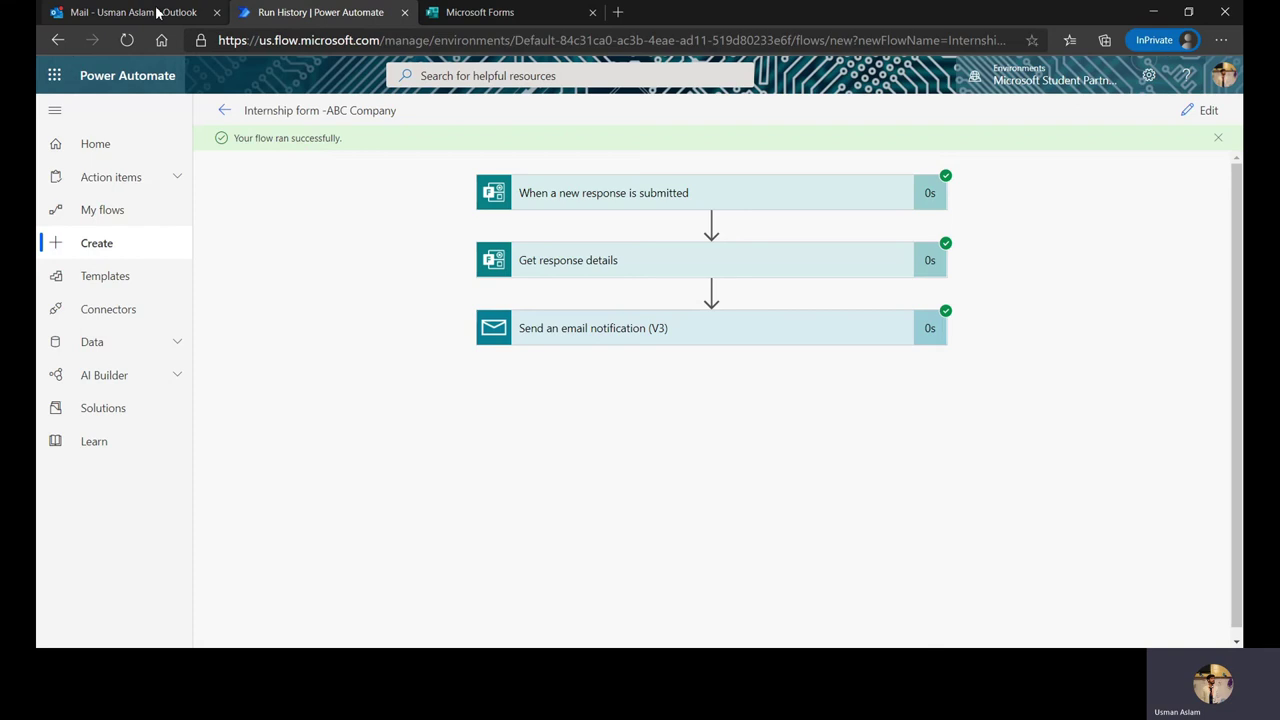
click(157, 12)
click(321, 157)
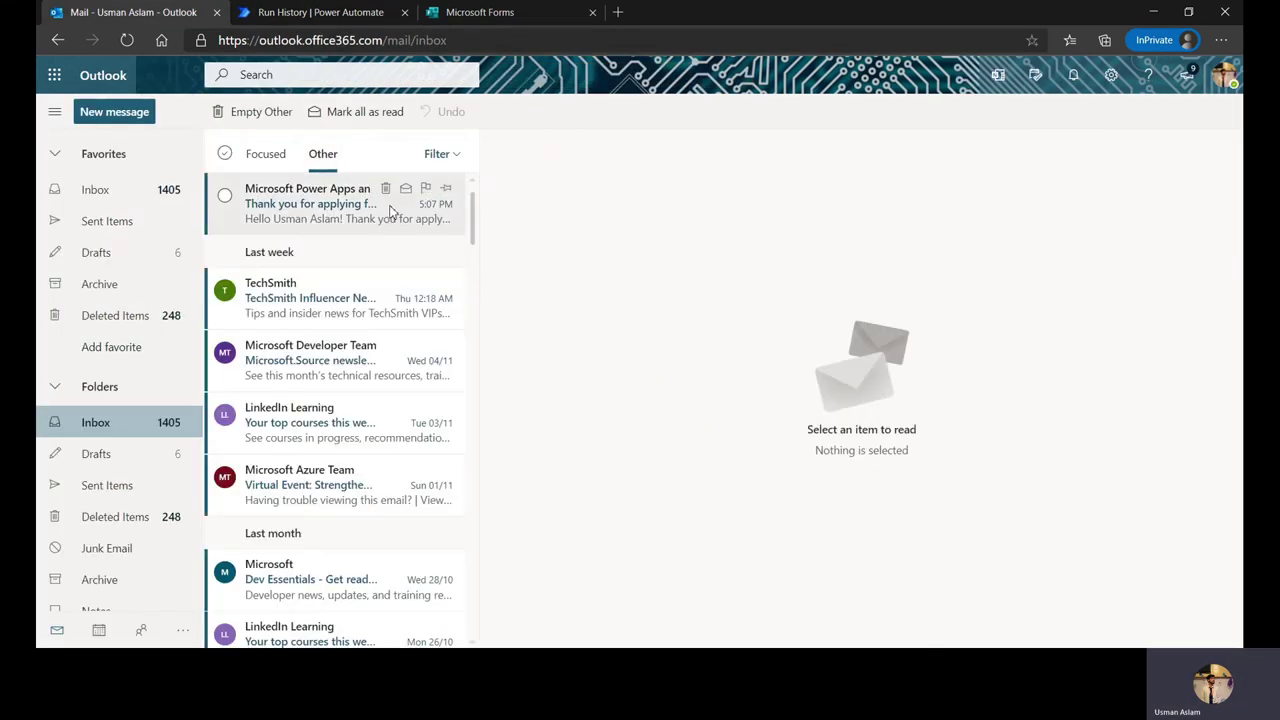
click(386, 206)
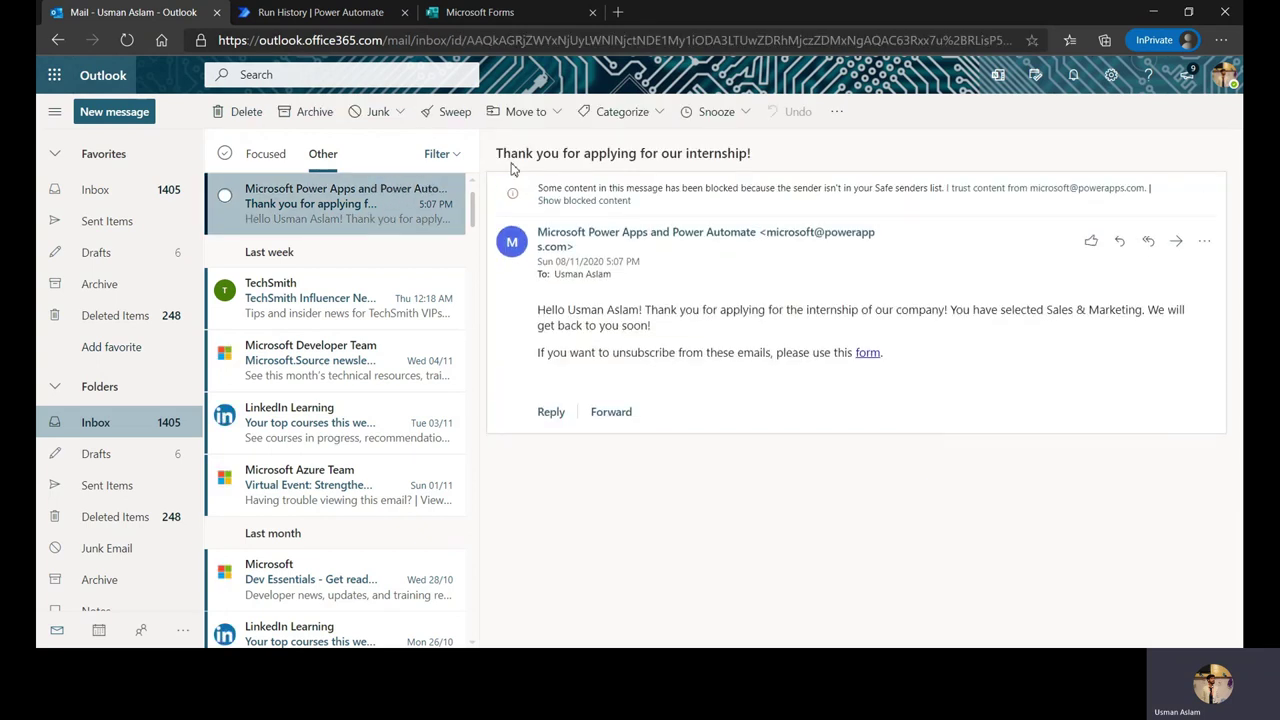
click(383, 18)
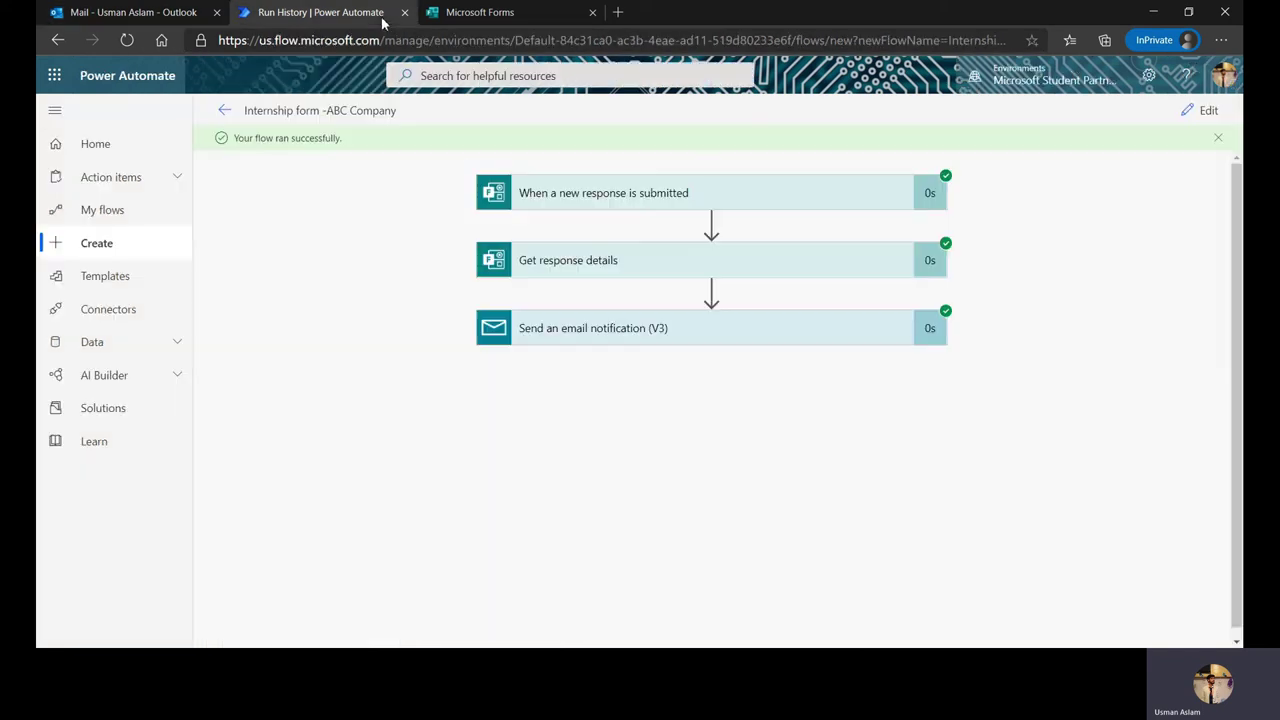
click(195, 14)
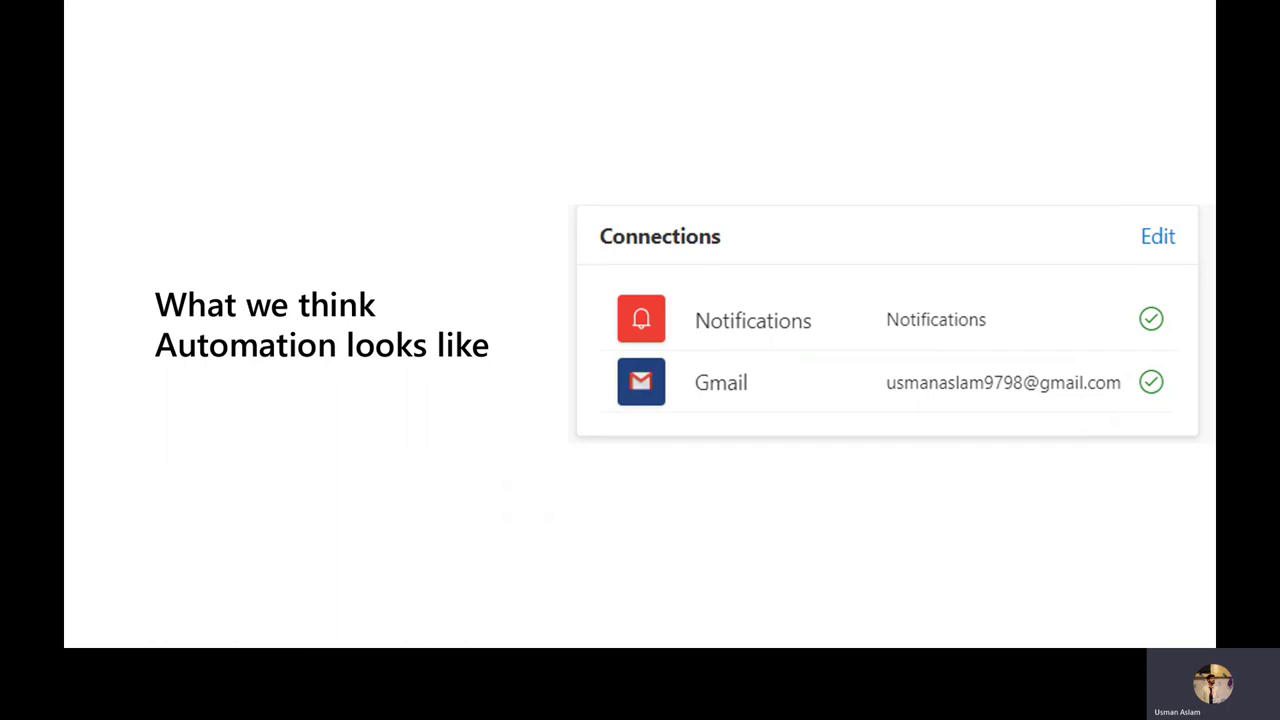
key(Right)
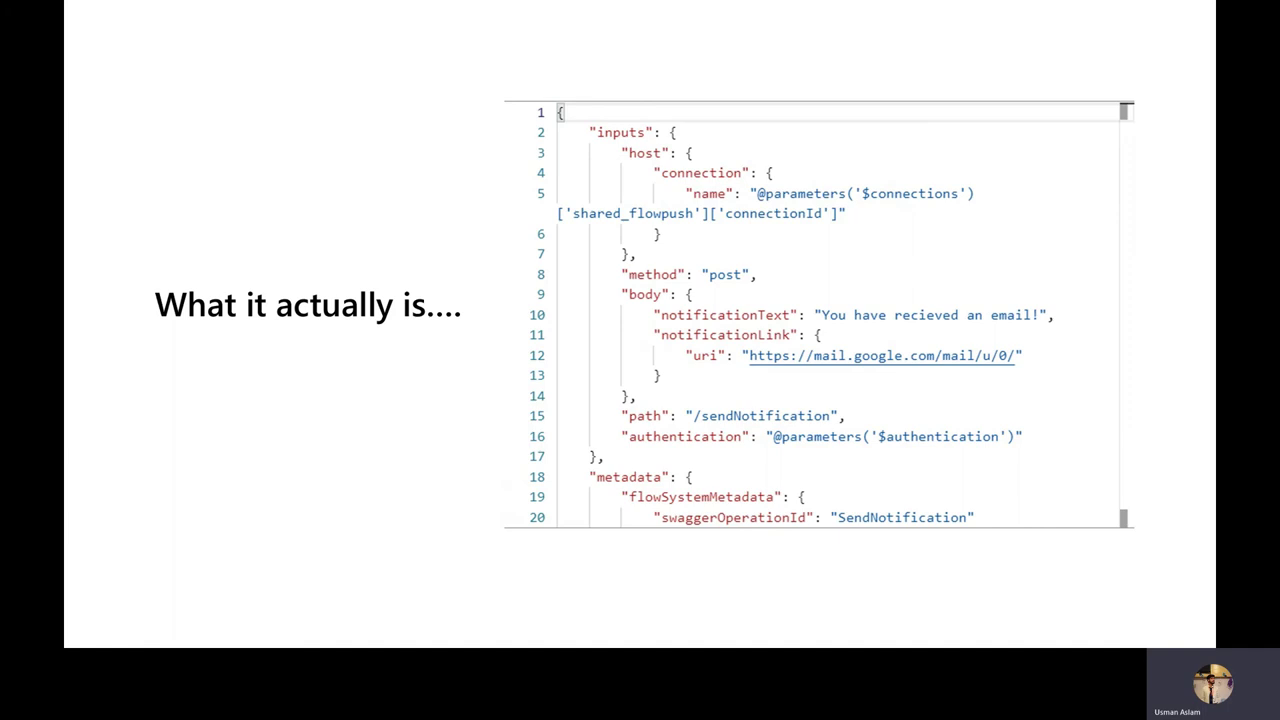
key(Right)
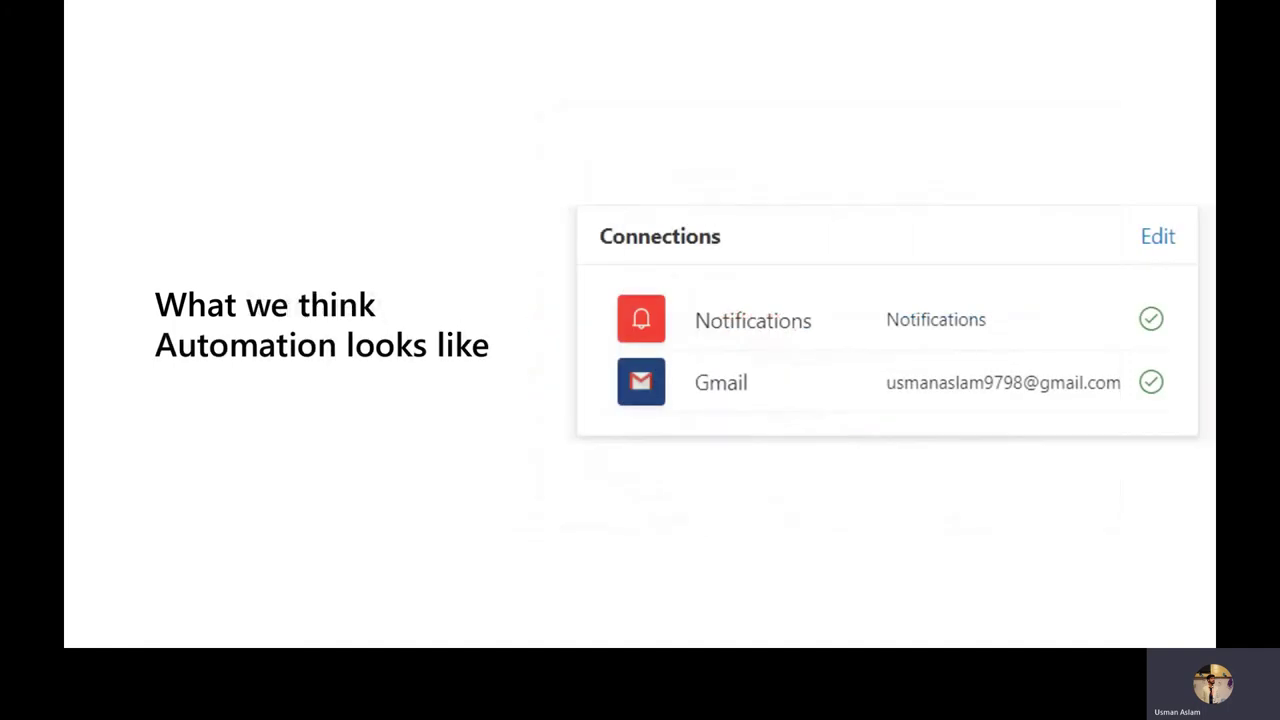